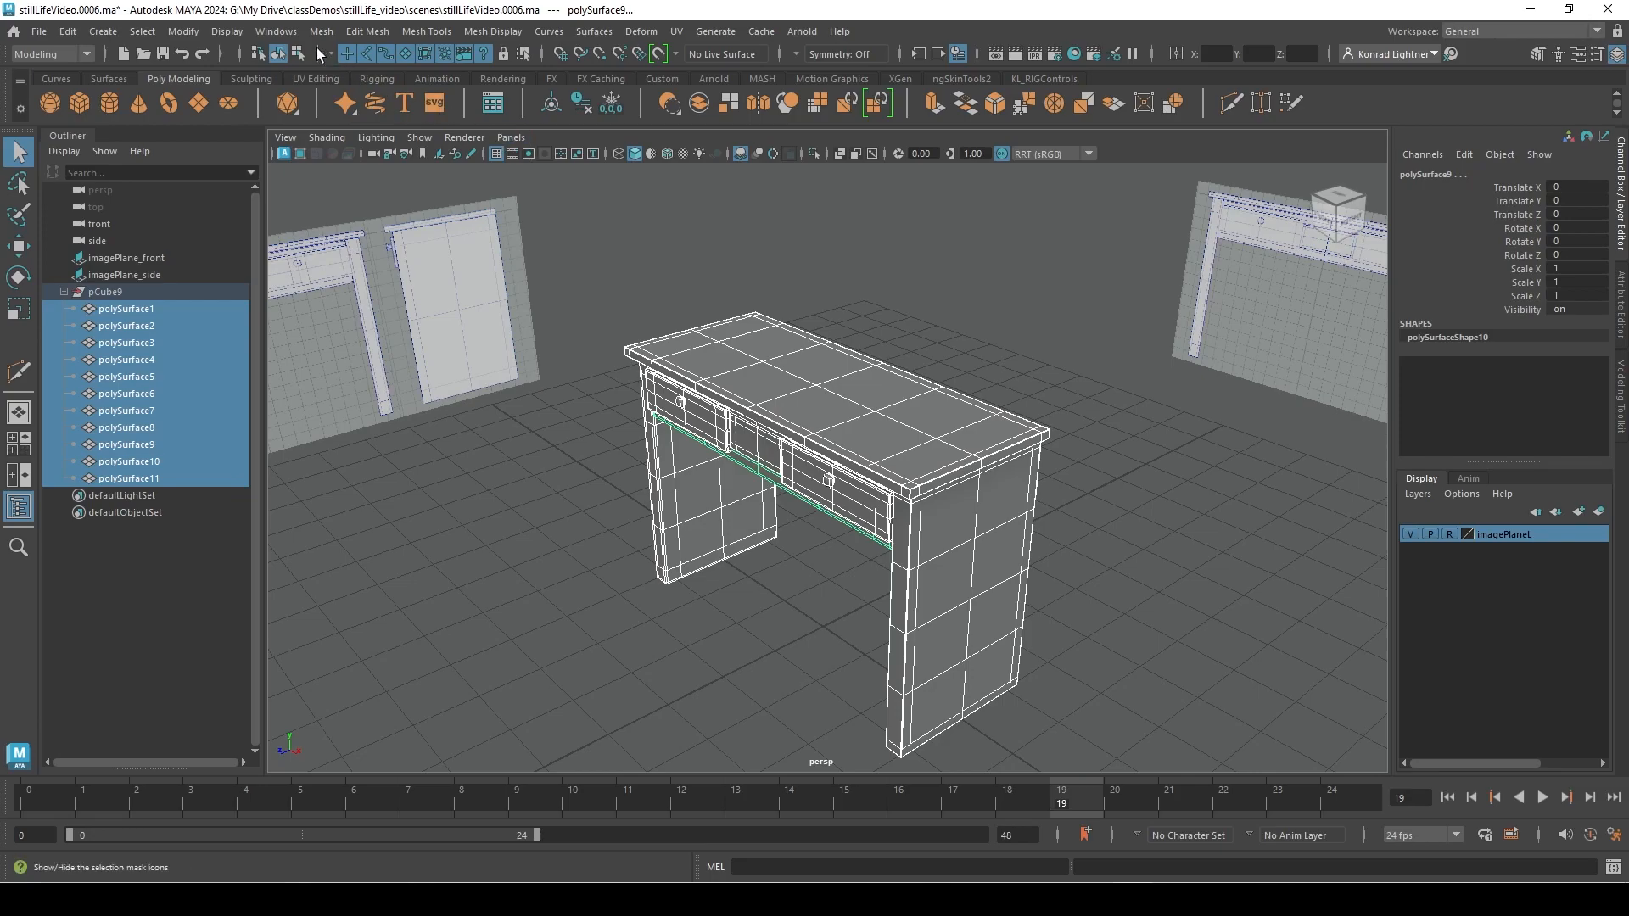
# Open the mesh Cleanup options, reset them, and set them to select matching polygons with only 4-sided faces as the tessellation criterion
pyautogui.click(323, 34)
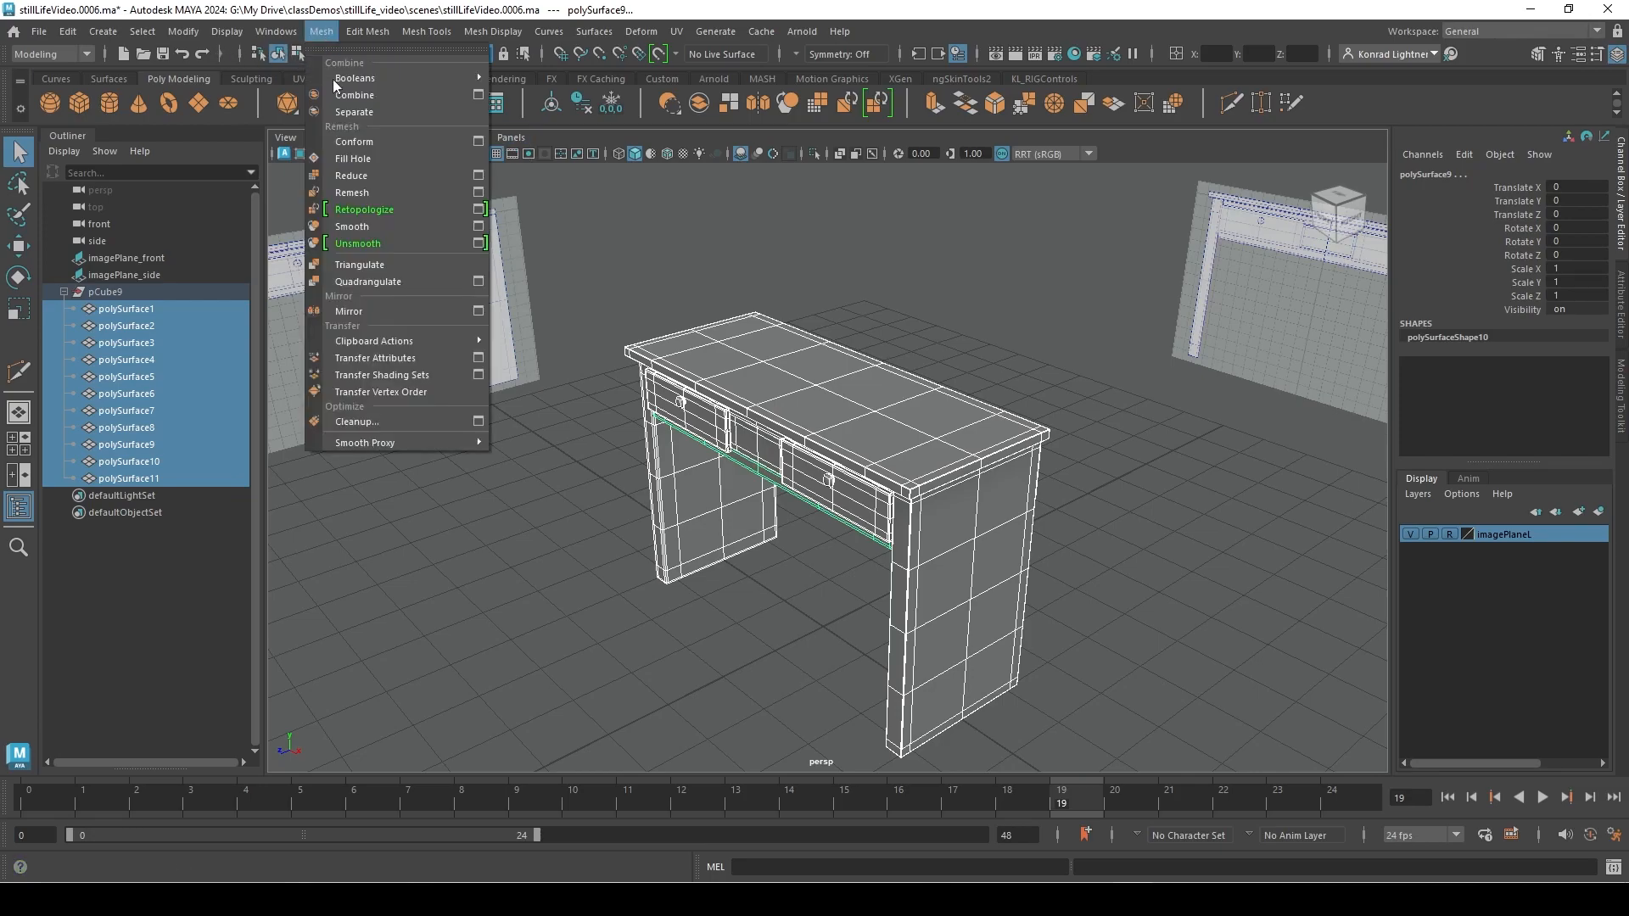
pyautogui.click(479, 421)
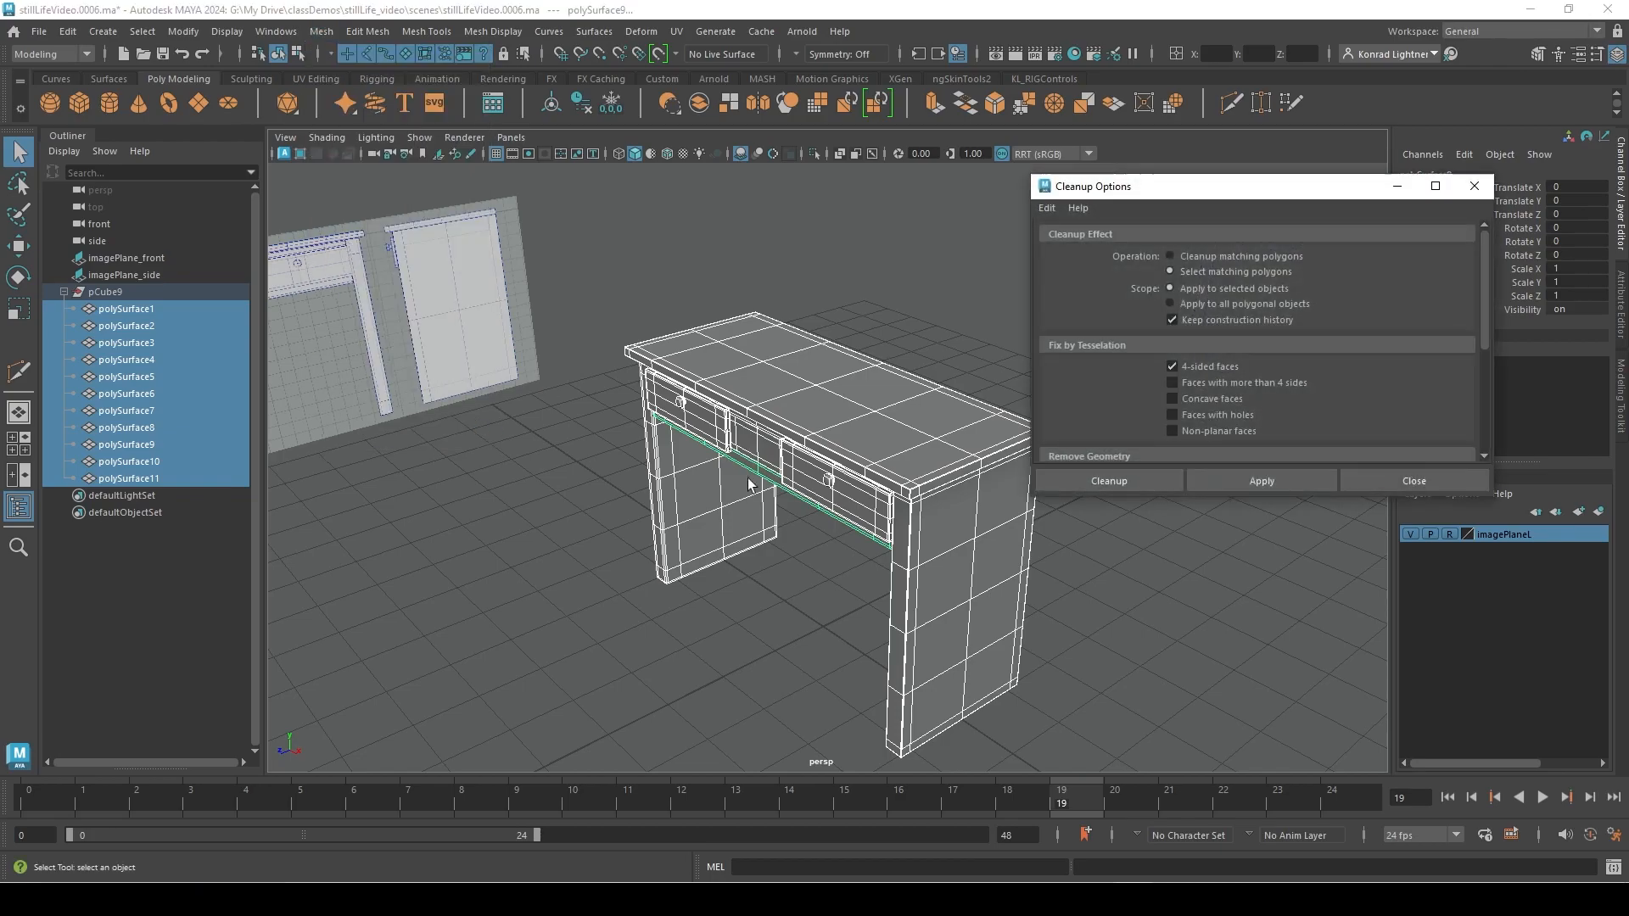
pyautogui.click(1047, 209)
pyautogui.click(1079, 241)
pyautogui.moveTo(1199, 200)
pyautogui.mouseDown()
pyautogui.moveTo(1148, 201)
pyautogui.moveTo(1183, 211)
pyautogui.mouseUp()
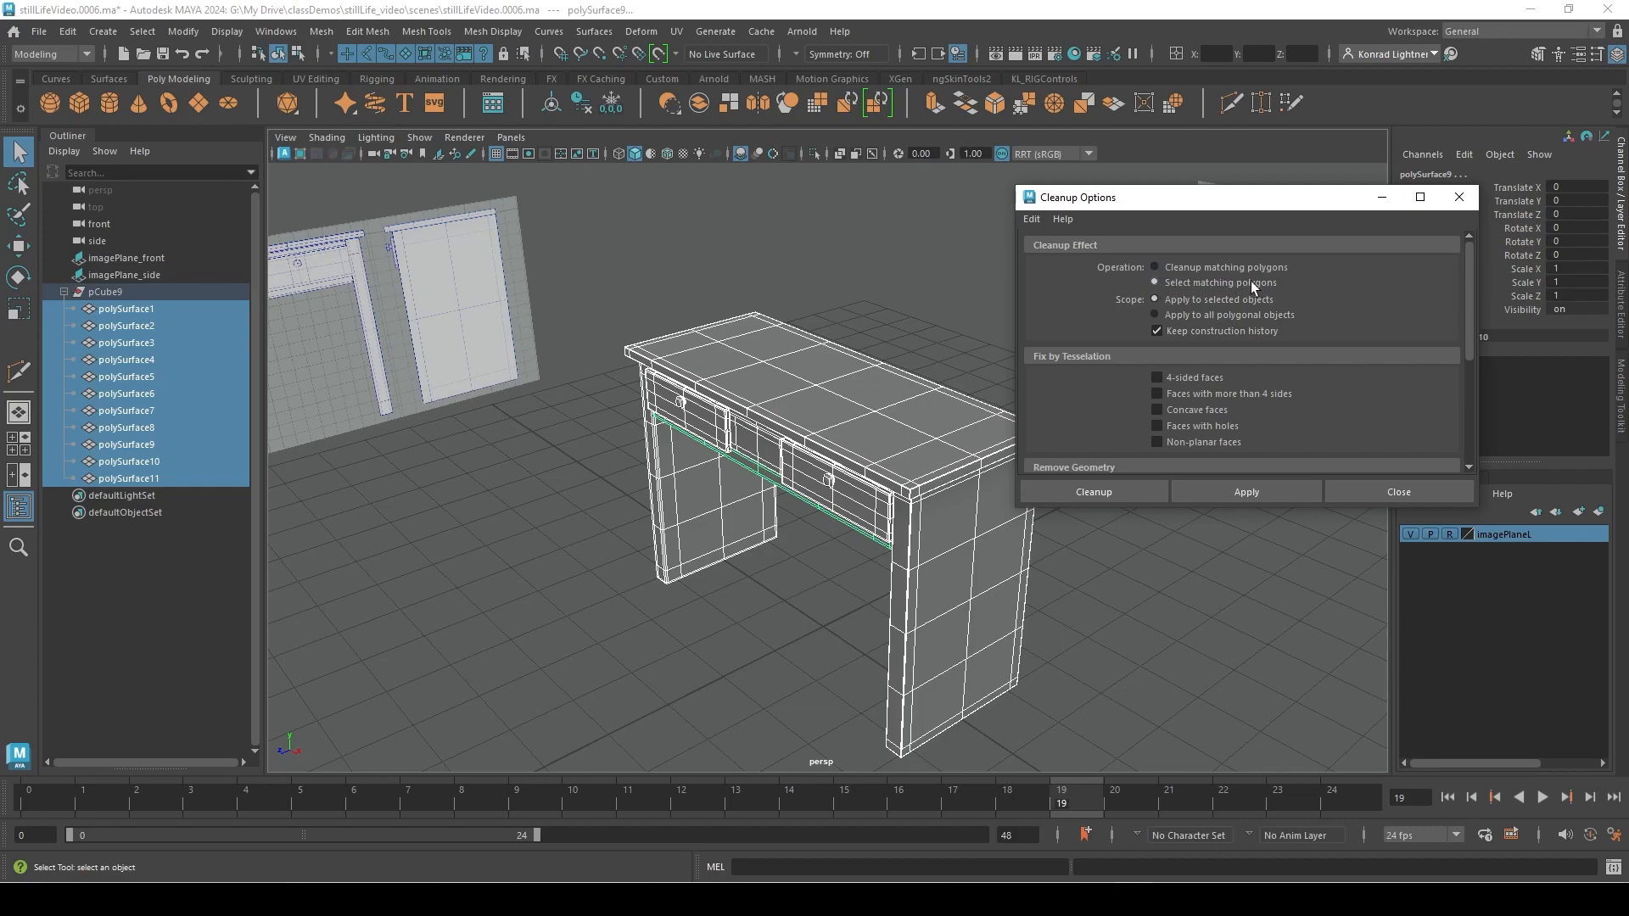
pyautogui.click(1157, 379)
# Reselect all desk pieces, apply Cleanup to select their four-sided faces, and invert the face selection to isolate any non-quads
pyautogui.keyDown('alt'); pyautogui.moveTo(917, 580); pyautogui.dragTo(971, 547); pyautogui.keyUp('alt')
pyautogui.keyDown('alt'); pyautogui.moveTo(971, 547); pyautogui.dragTo(930, 547, button='middle'); pyautogui.keyUp('alt')
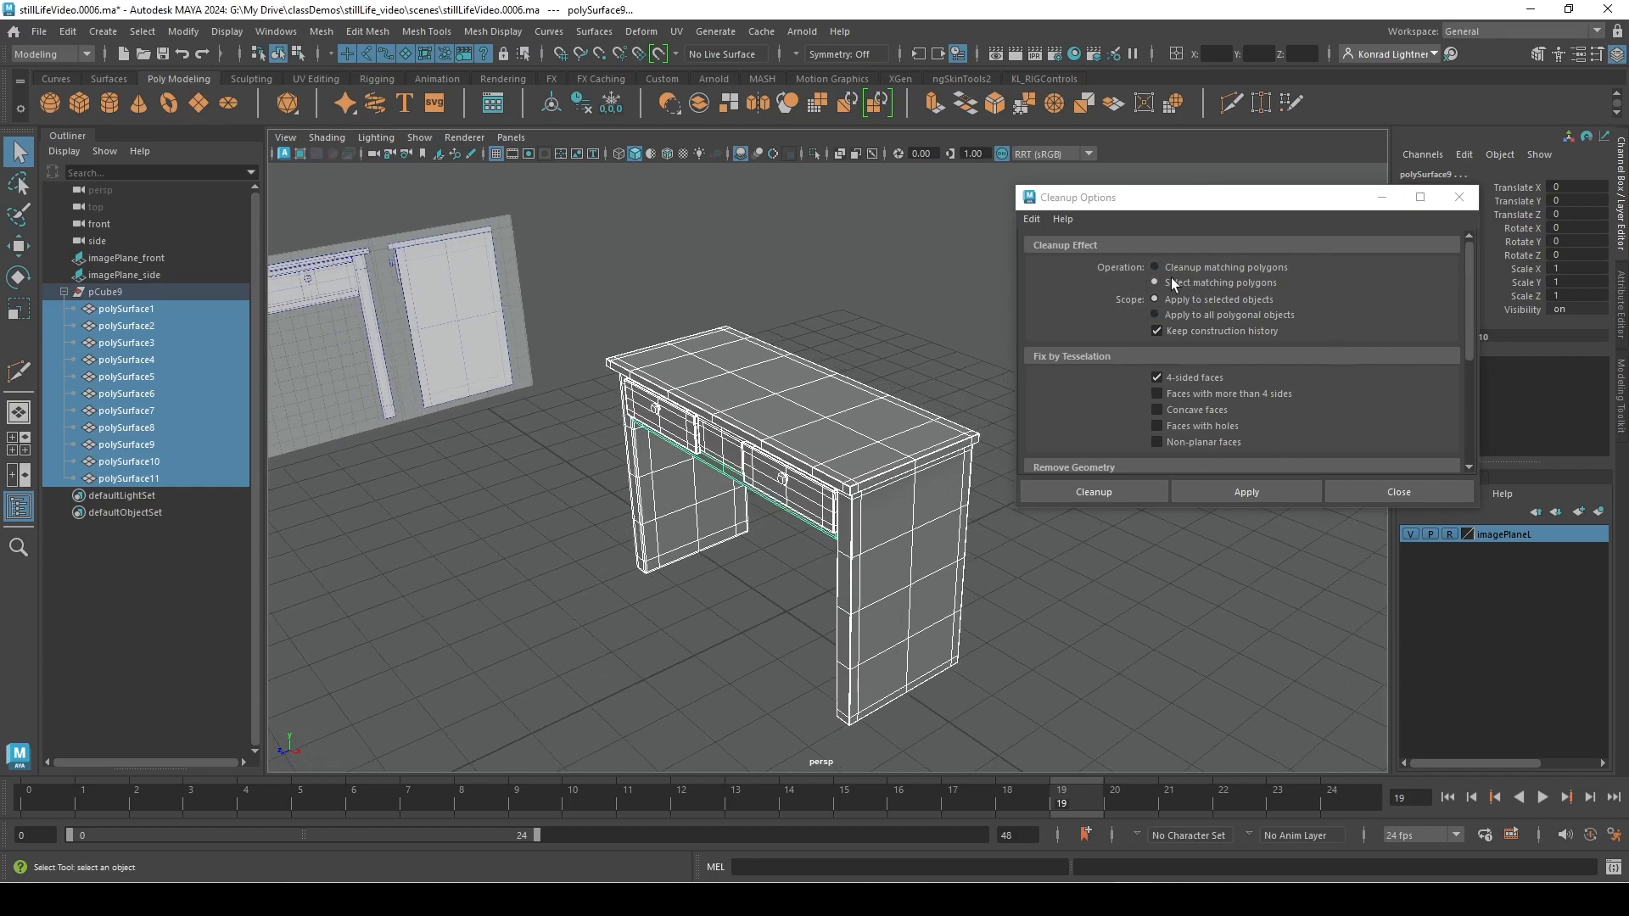
pyautogui.keyDown('alt'); pyautogui.moveTo(984, 471); pyautogui.dragTo(933, 730); pyautogui.keyUp('alt')
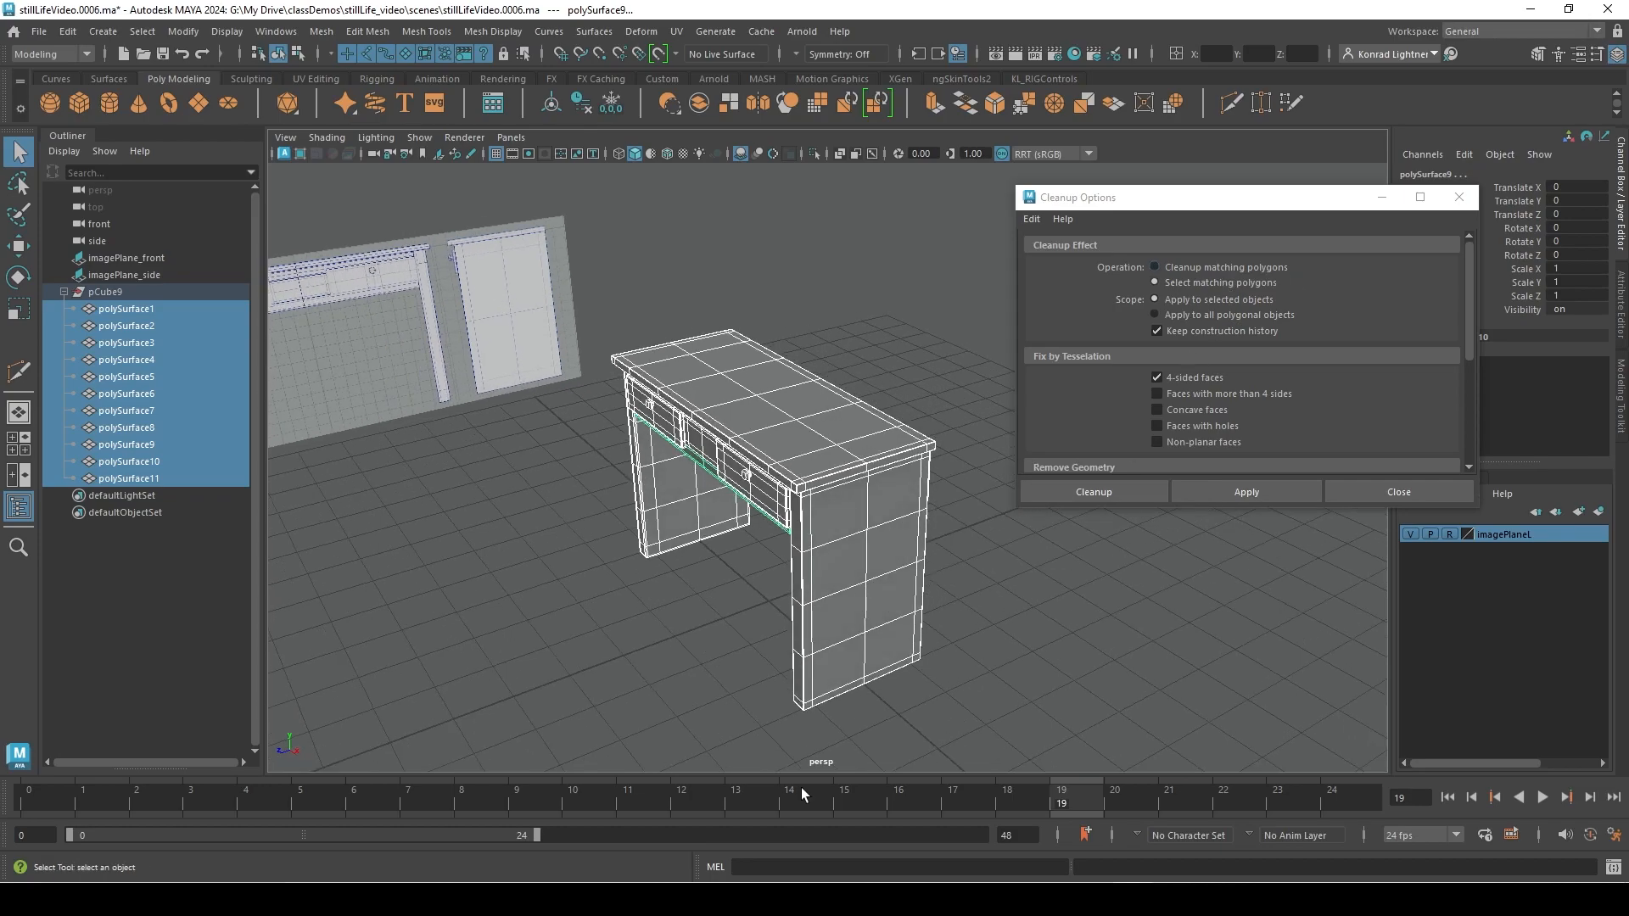
pyautogui.click(609, 735)
pyautogui.moveTo(629, 284); pyautogui.dragTo(1011, 715)
pyautogui.click(1249, 492)
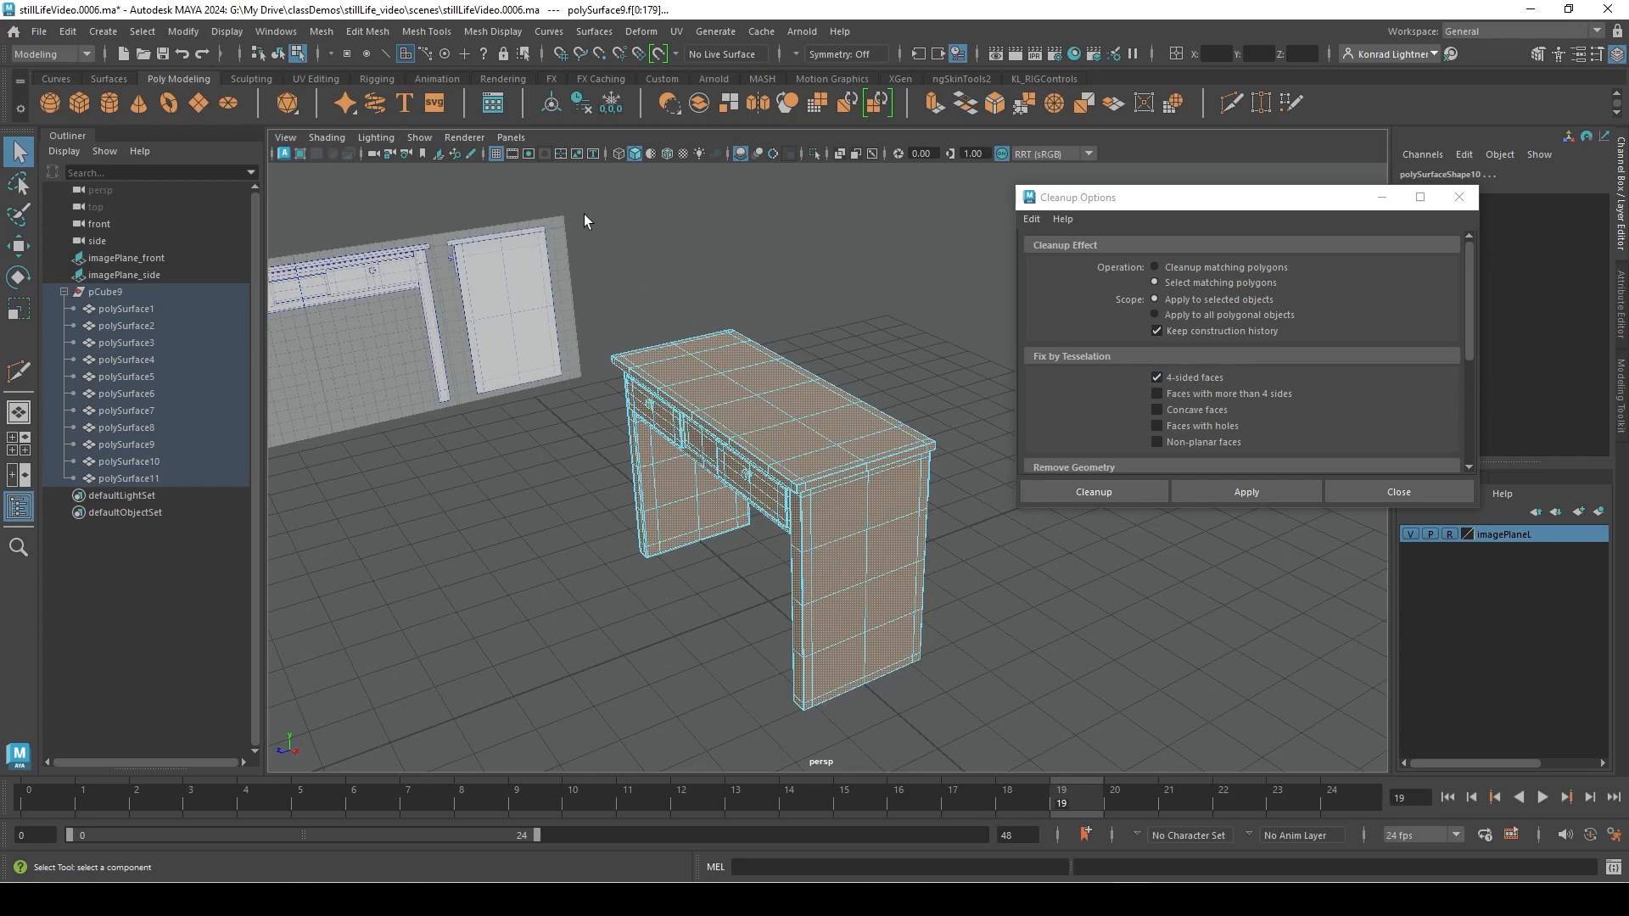
pyautogui.moveTo(588, 210); pyautogui.dragTo(1074, 776)
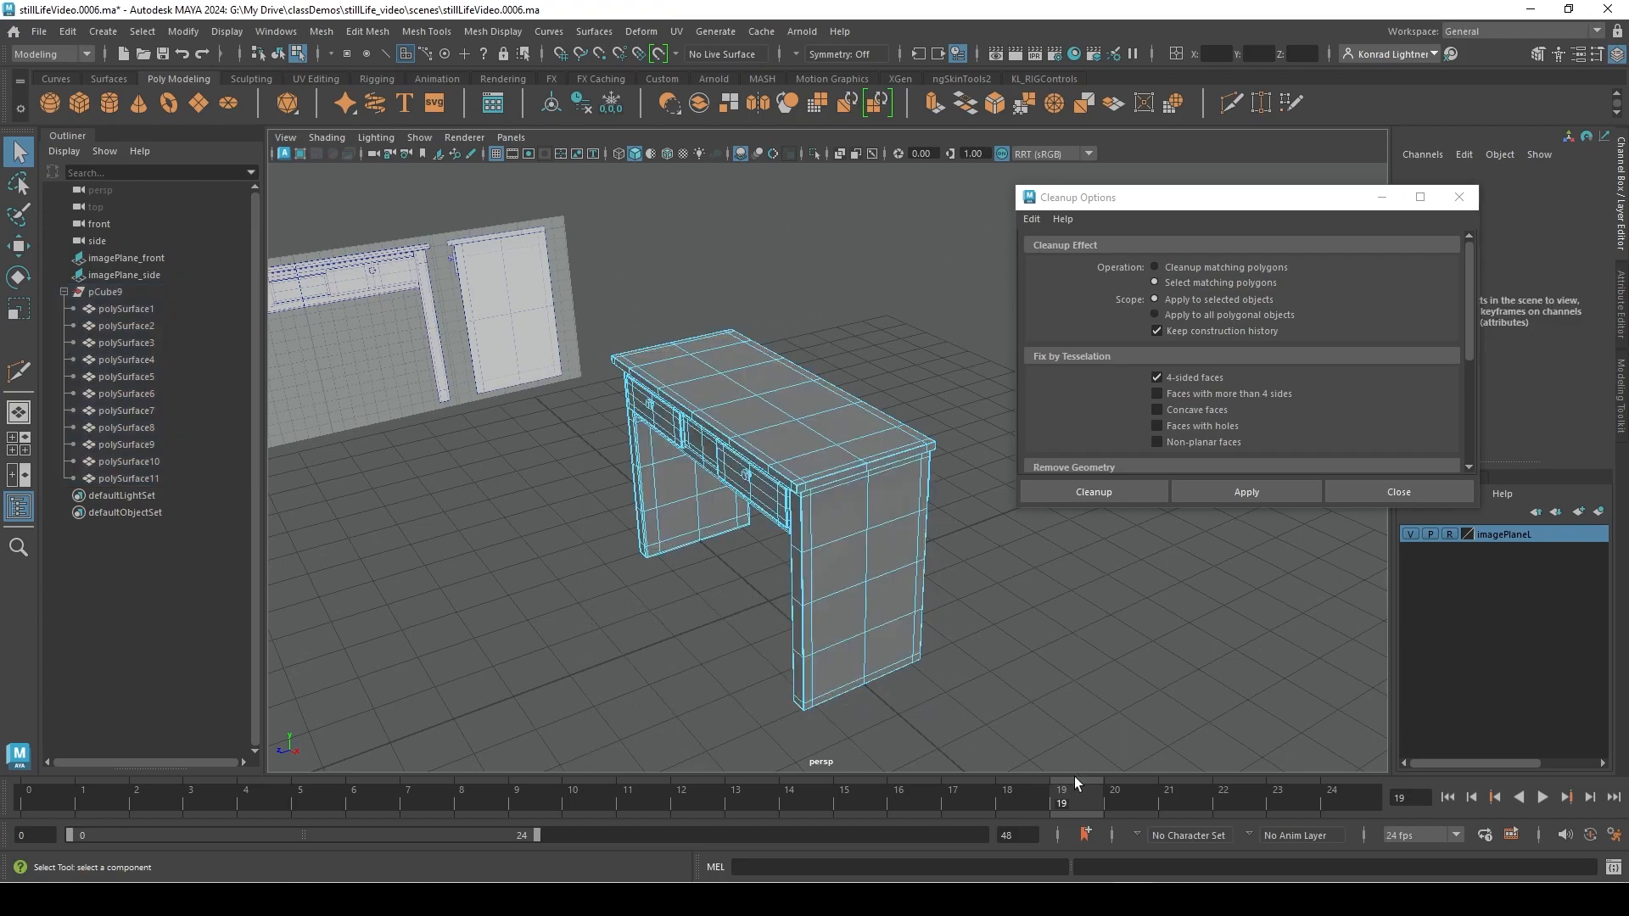
# Examine the desk's geometry in wireframe and shaded display, up to a close view of the near side panel's upper corner
pyautogui.press('4')
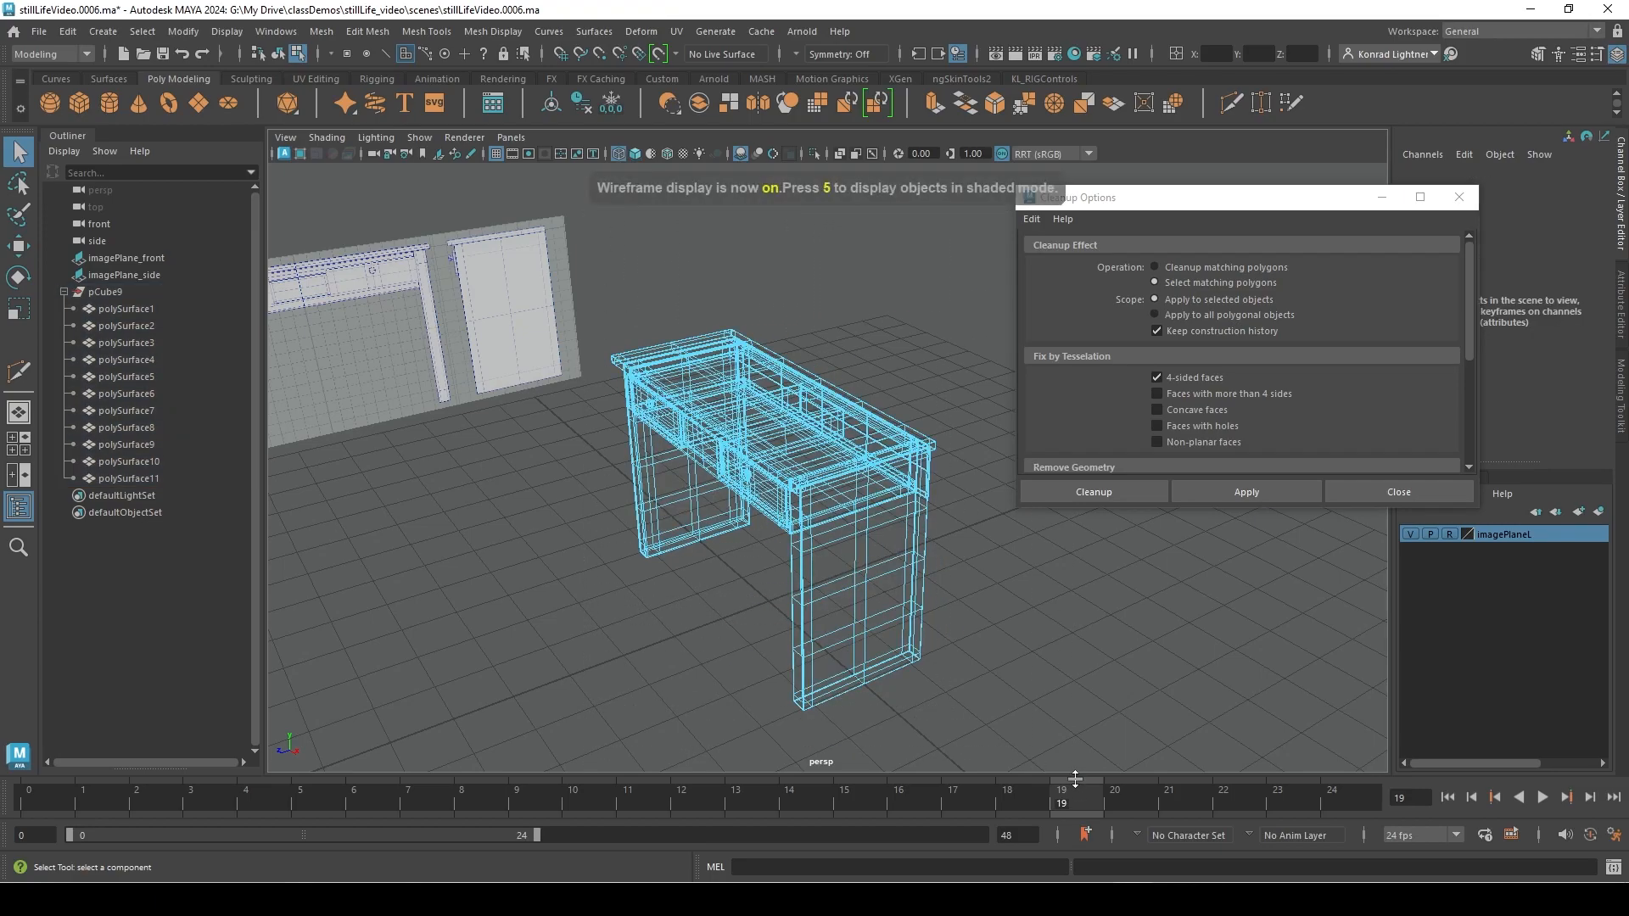
pyautogui.keyDown('alt'); pyautogui.moveTo(1046, 670); pyautogui.dragTo(1055, 709); pyautogui.keyUp('alt')
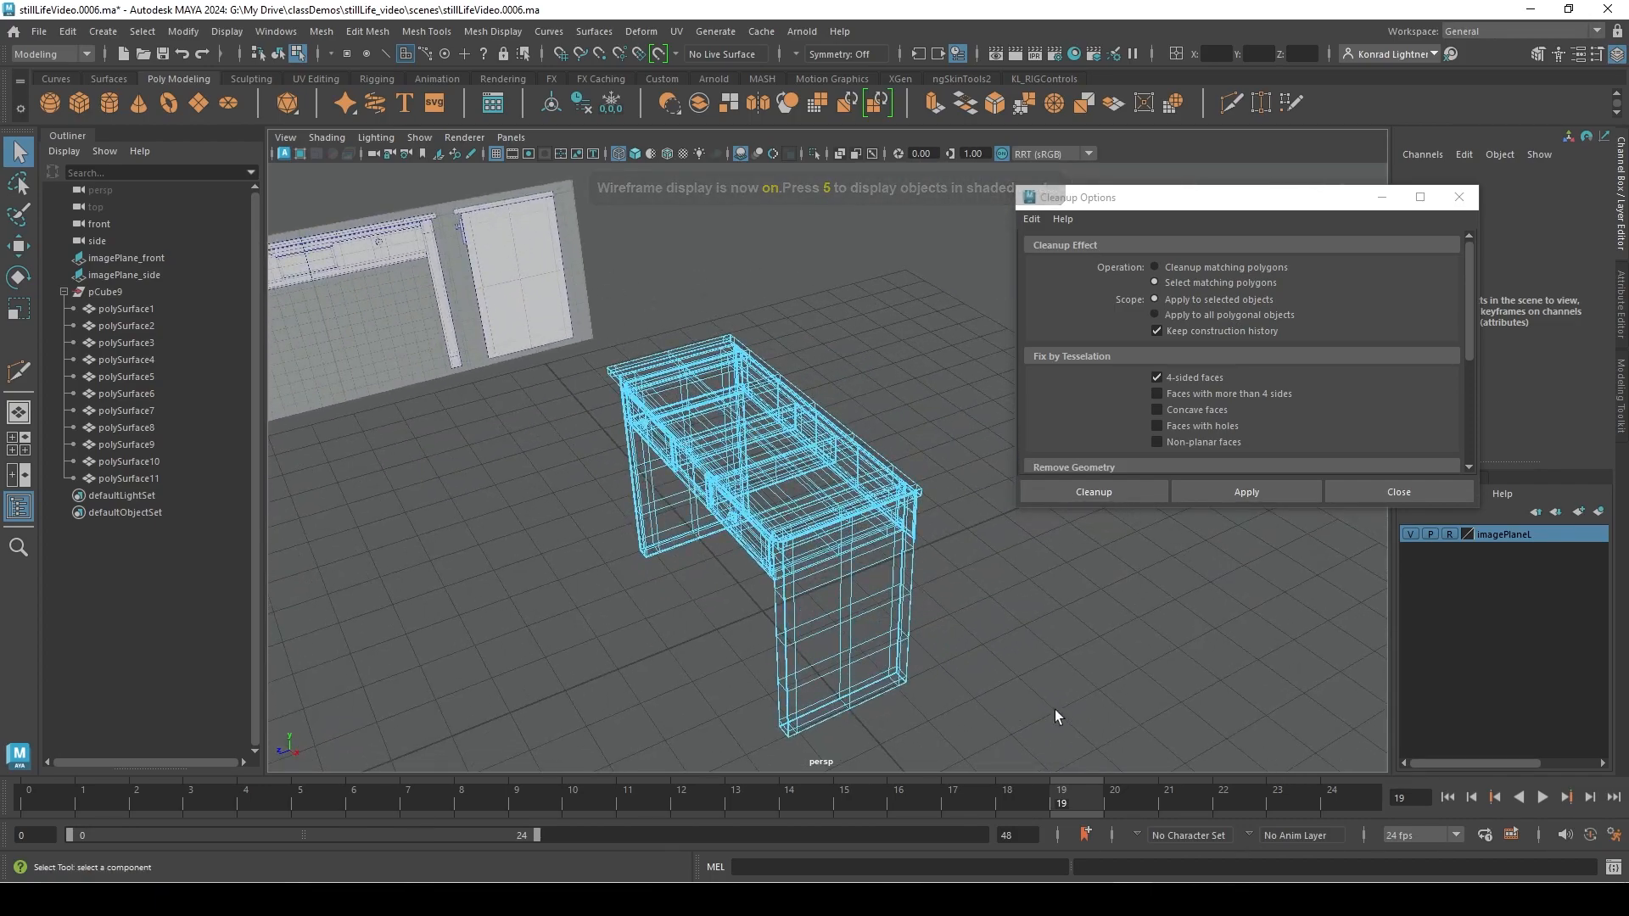
pyautogui.scroll(-3, 1039, 724)
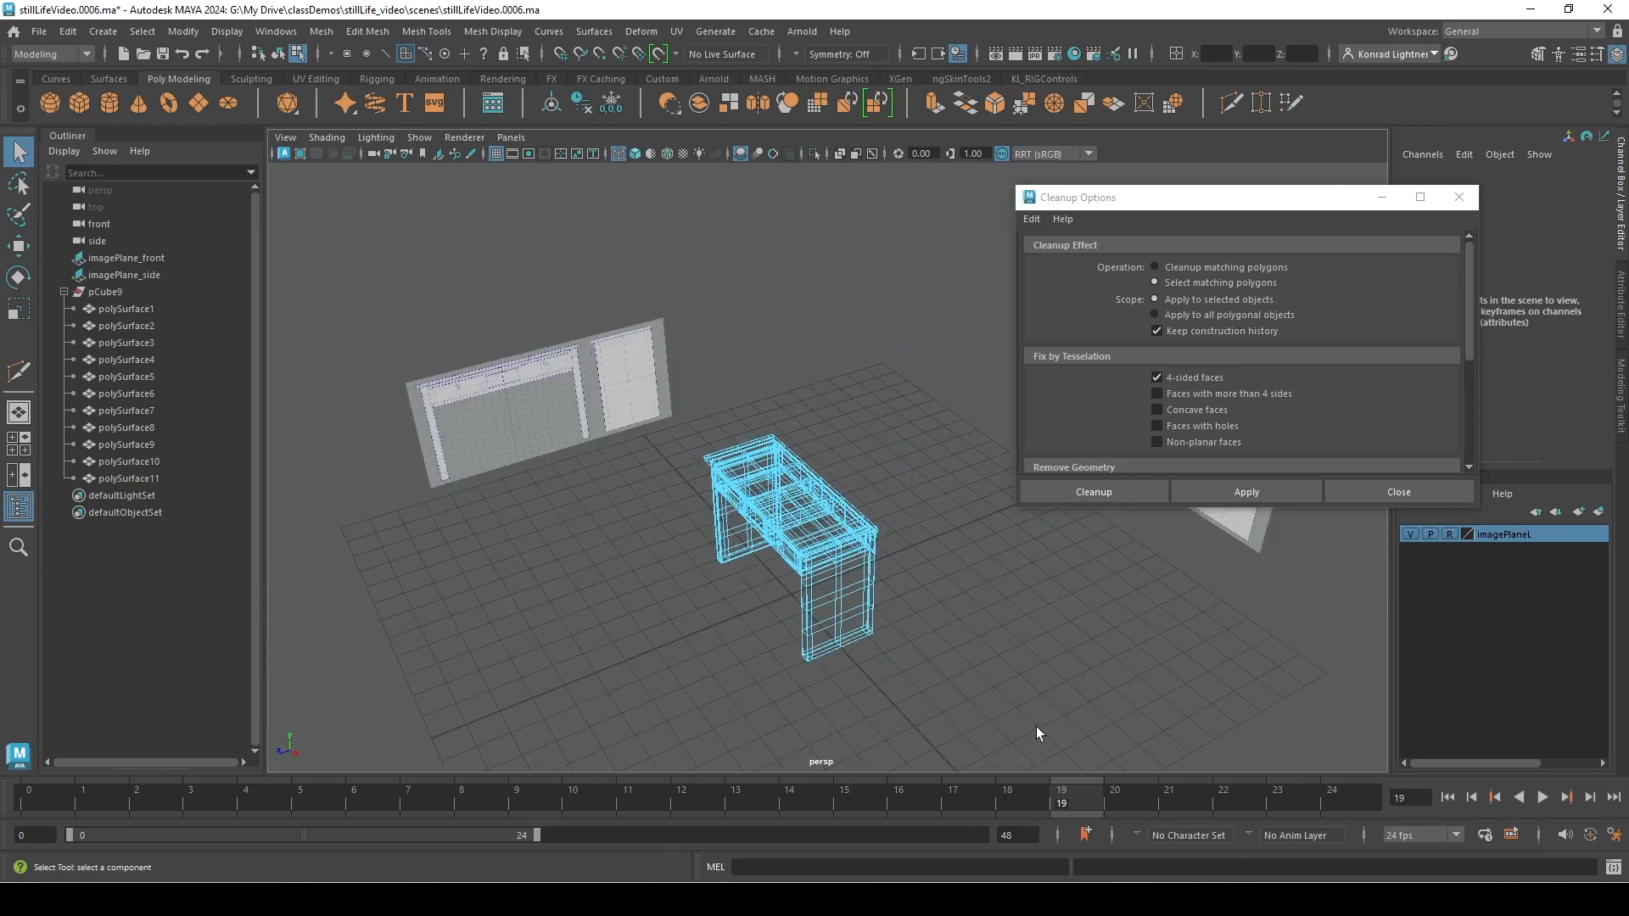
pyautogui.press('w')
pyautogui.keyDown('alt'); pyautogui.moveTo(931, 715); pyautogui.dragTo(1035, 686); pyautogui.keyUp('alt')
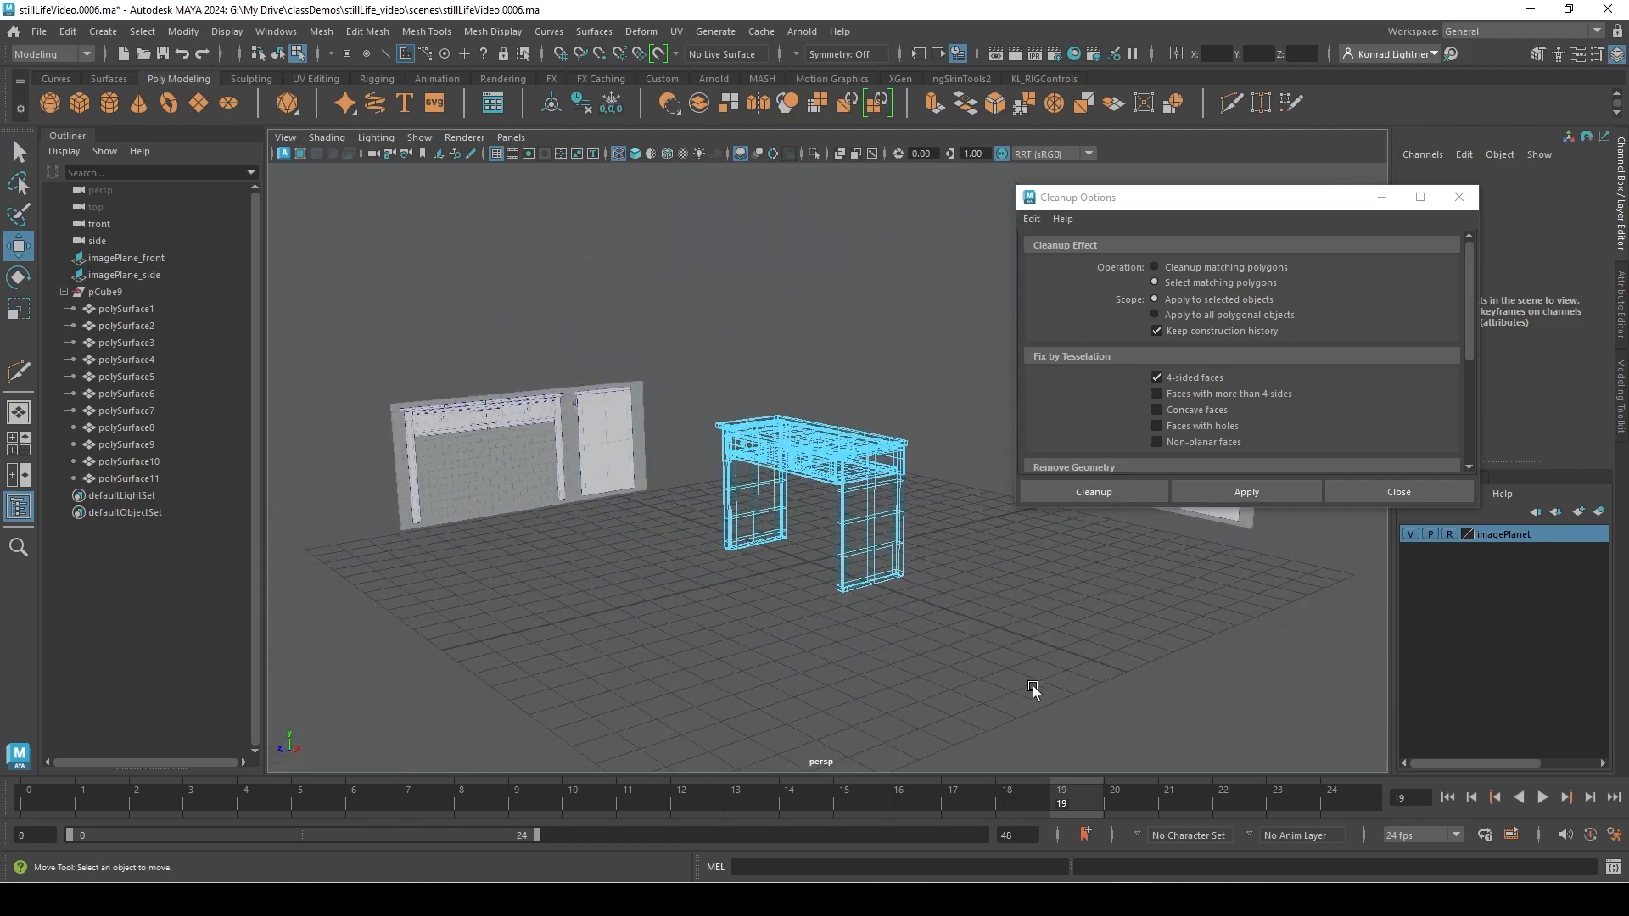
pyautogui.moveTo(744, 636)
pyautogui.keyDown('alt'); pyautogui.mouseDown(button='right')
pyautogui.moveTo(843, 673)
pyautogui.moveTo(1006, 599)
pyautogui.moveTo(938, 543)
pyautogui.mouseUp(button='right'); pyautogui.keyUp('alt')
pyautogui.press('5')
pyautogui.keyDown('alt'); pyautogui.moveTo(938, 543); pyautogui.dragTo(829, 521); pyautogui.keyUp('alt')
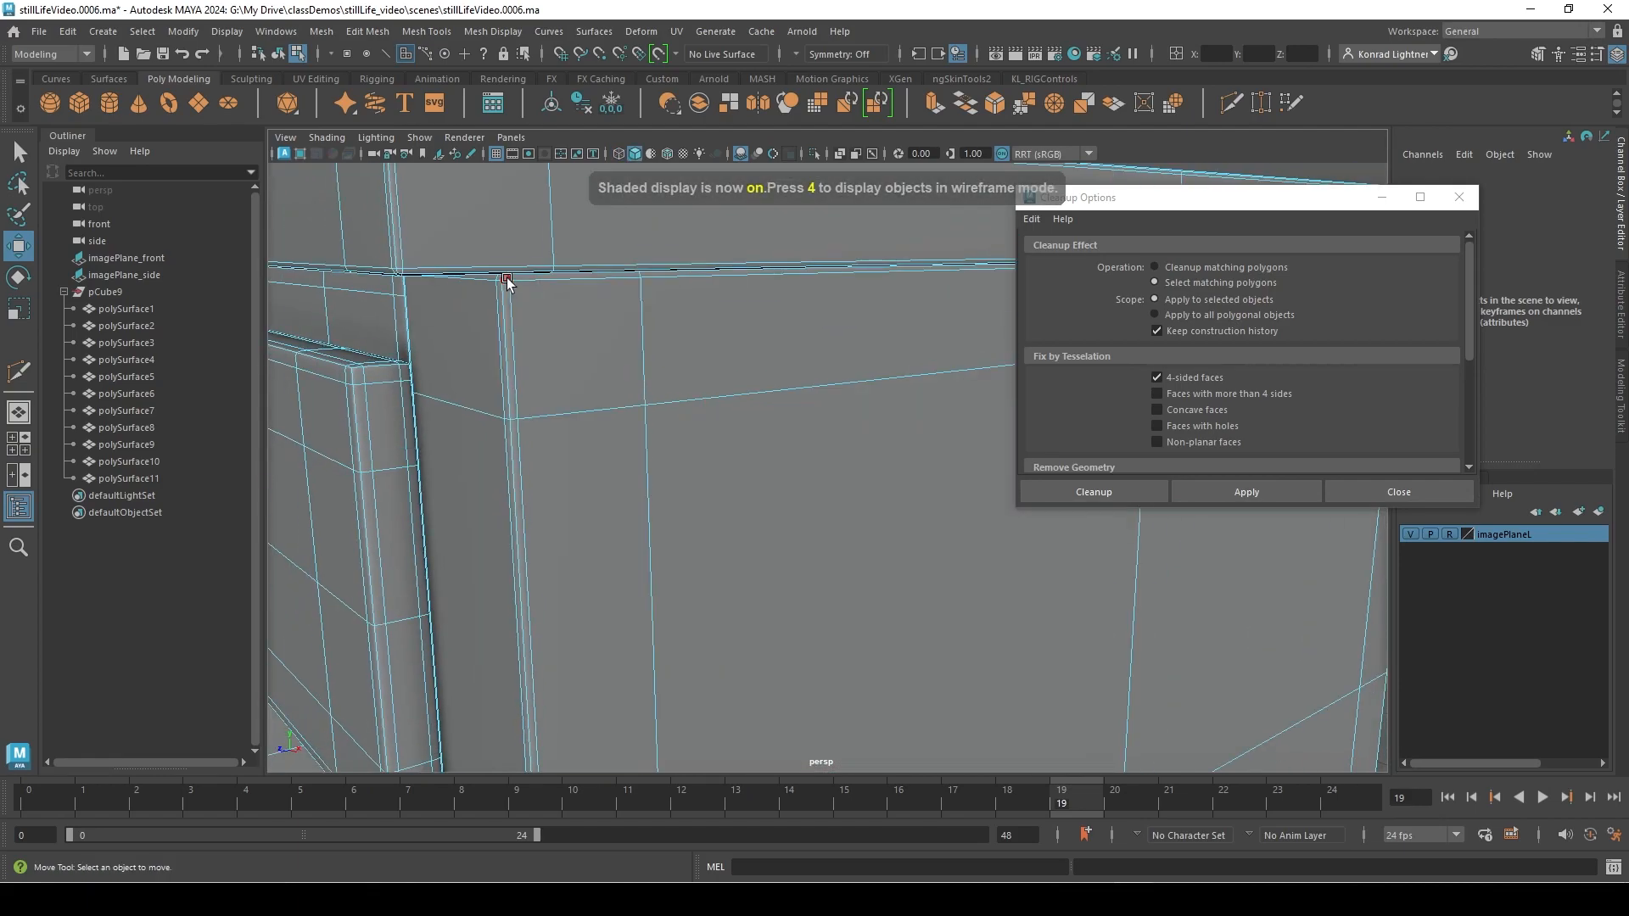
# Select the tiny face at the near side panel's top front corner and examine it from several angles in wireframe and shaded display
pyautogui.click(941, 551)
pyautogui.keyDown('alt'); pyautogui.moveTo(909, 662); pyautogui.dragTo(212, 582, button='right'); pyautogui.keyUp('alt')
pyautogui.moveTo(212, 582)
pyautogui.keyDown('alt'); pyautogui.mouseDown()
pyautogui.moveTo(713, 634)
pyautogui.moveTo(714, 680)
pyautogui.mouseUp(); pyautogui.keyUp('alt')
pyautogui.press('4')
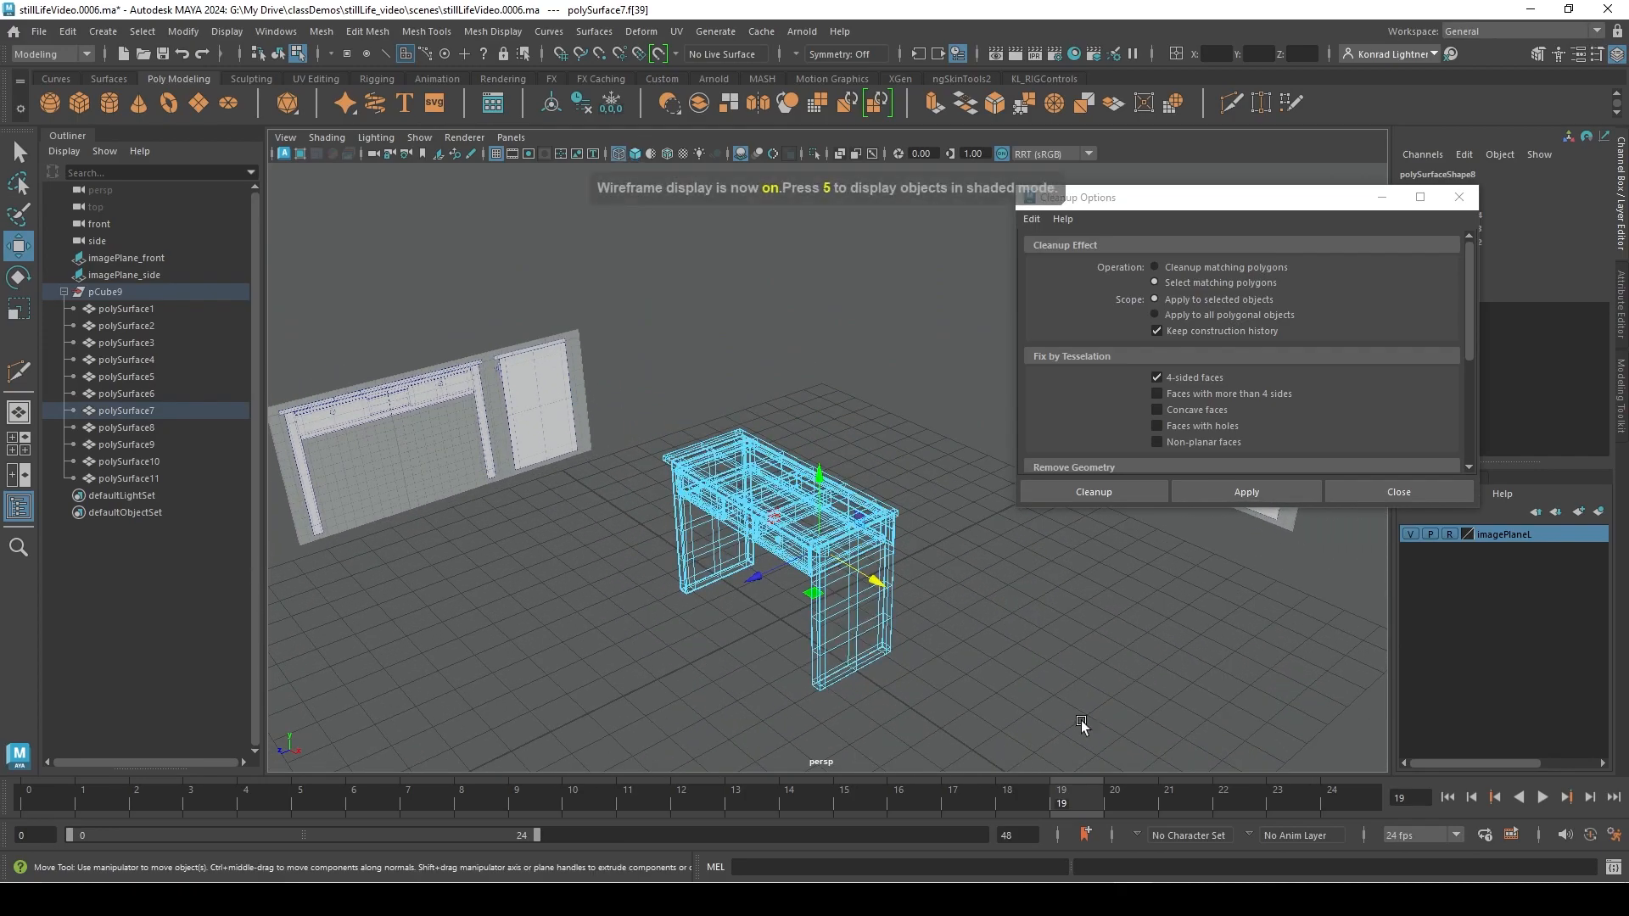
pyautogui.keyDown('alt'); pyautogui.moveTo(1078, 725); pyautogui.dragTo(1021, 679); pyautogui.keyUp('alt')
pyautogui.scroll(5, 995, 717)
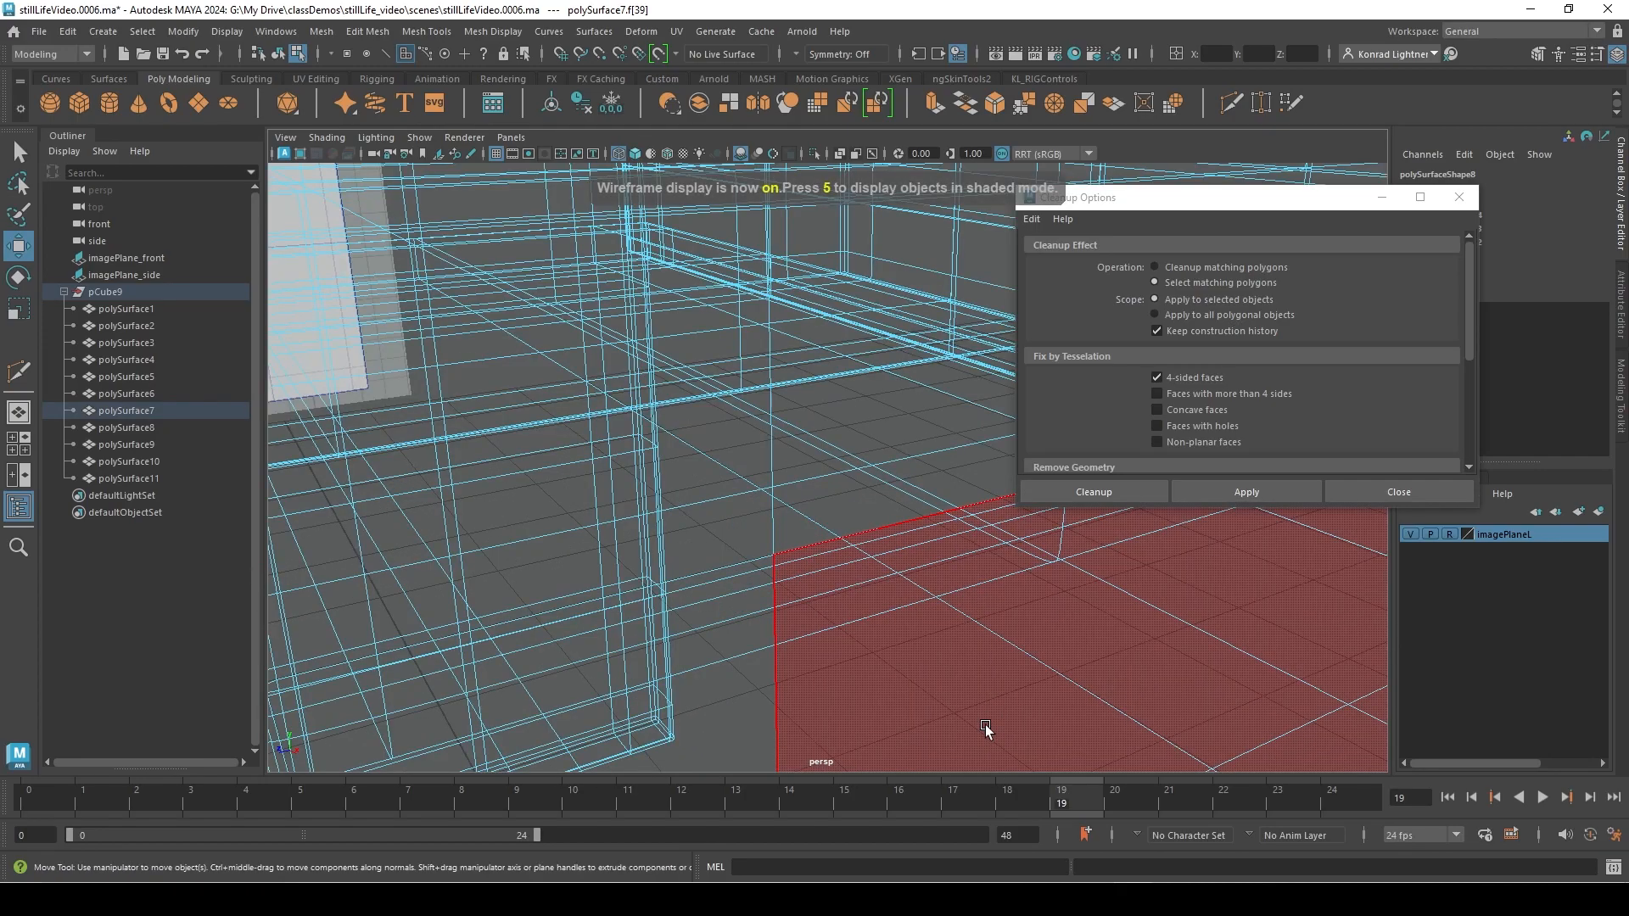
pyautogui.press('5')
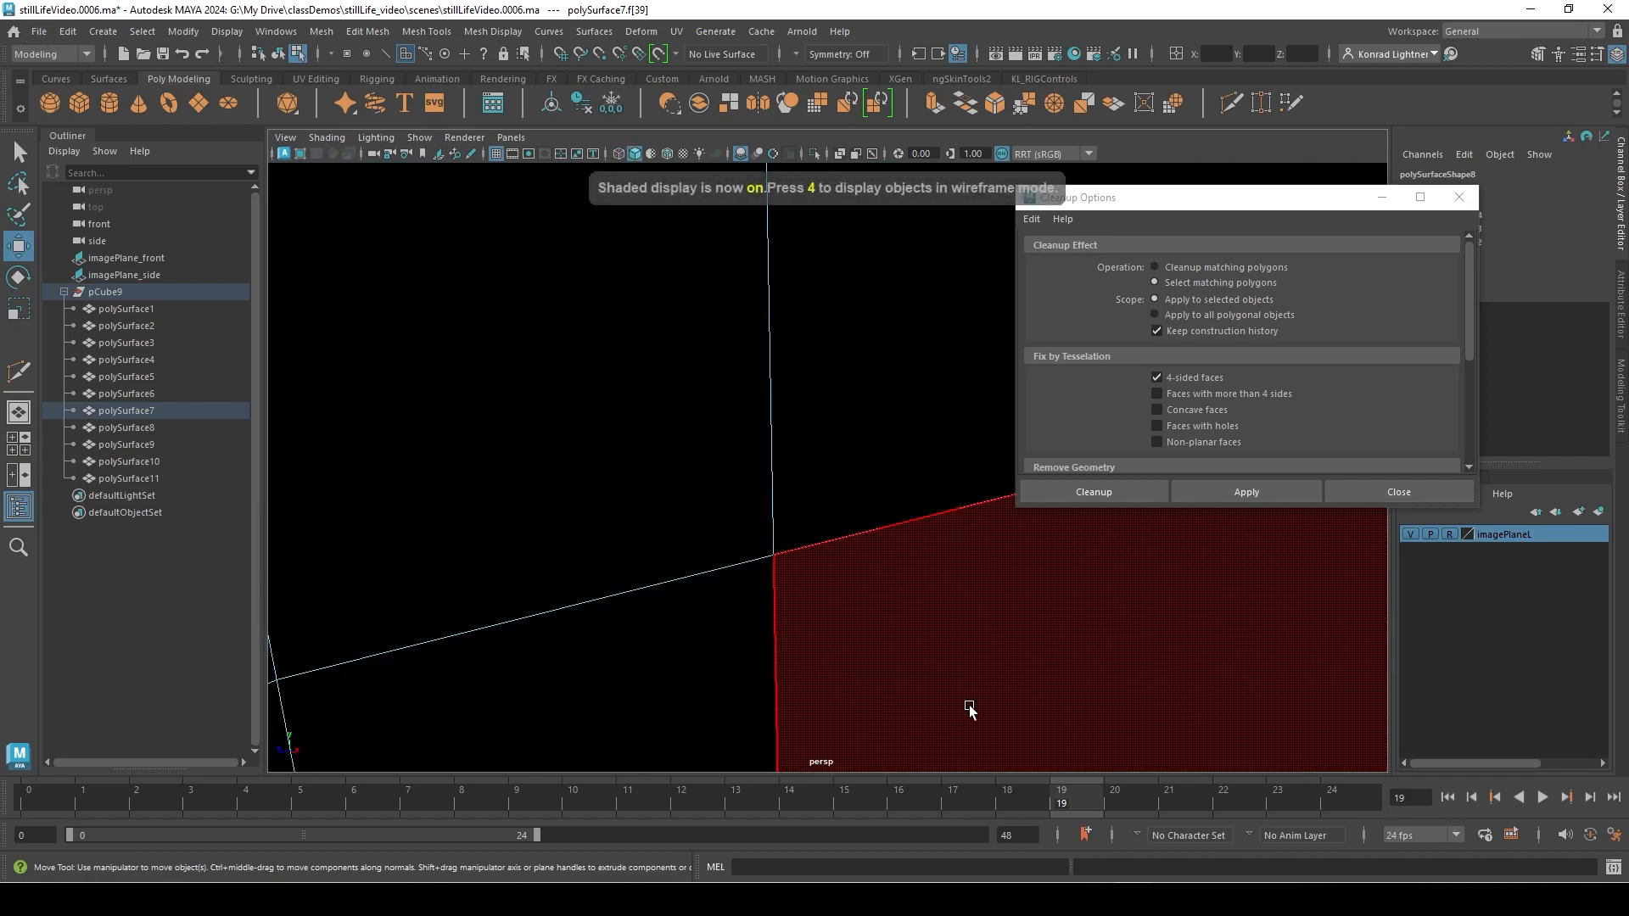
pyautogui.moveTo(965, 690)
pyautogui.keyDown('alt'); pyautogui.mouseDown(button='right')
pyautogui.moveTo(854, 679)
pyautogui.moveTo(843, 623)
pyautogui.mouseUp(button='right'); pyautogui.keyUp('alt')
pyautogui.moveTo(842, 624)
pyautogui.keyDown('alt'); pyautogui.mouseDown()
pyautogui.moveTo(844, 594)
pyautogui.moveTo(934, 618)
pyautogui.moveTo(874, 630)
pyautogui.mouseUp(); pyautogui.keyUp('alt')
pyautogui.keyDown('alt'); pyautogui.moveTo(966, 685); pyautogui.dragTo(1125, 718, button='right'); pyautogui.keyUp('alt')
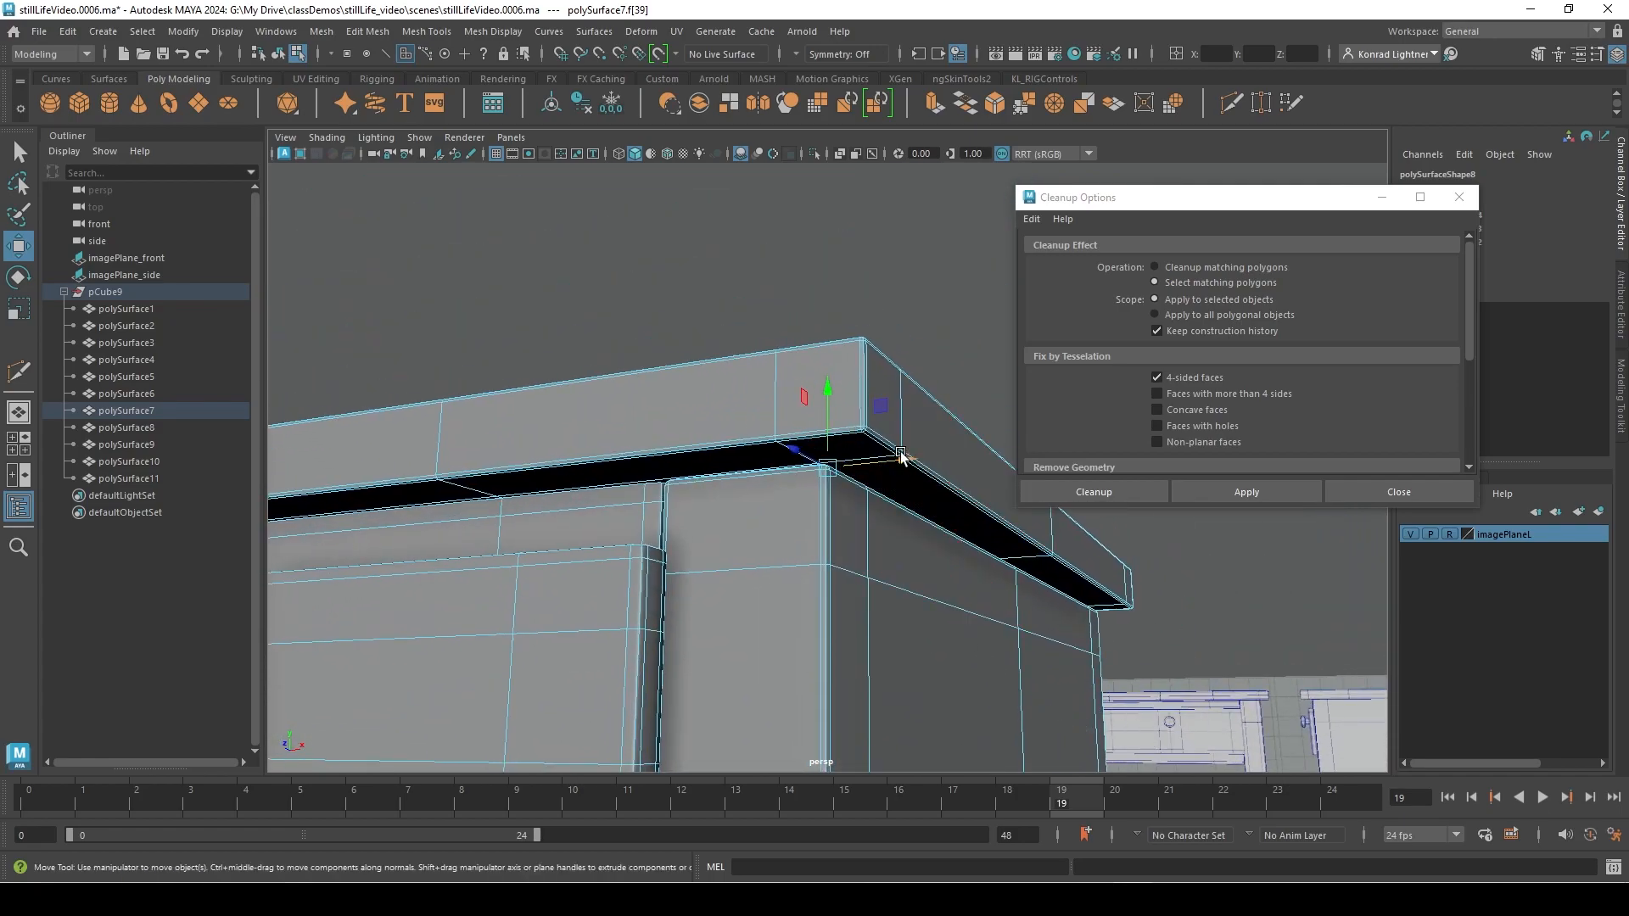
# Try pulling the tiny top corner face of the near side panel outward along X, and undo the move
pyautogui.rightClick(944, 397)
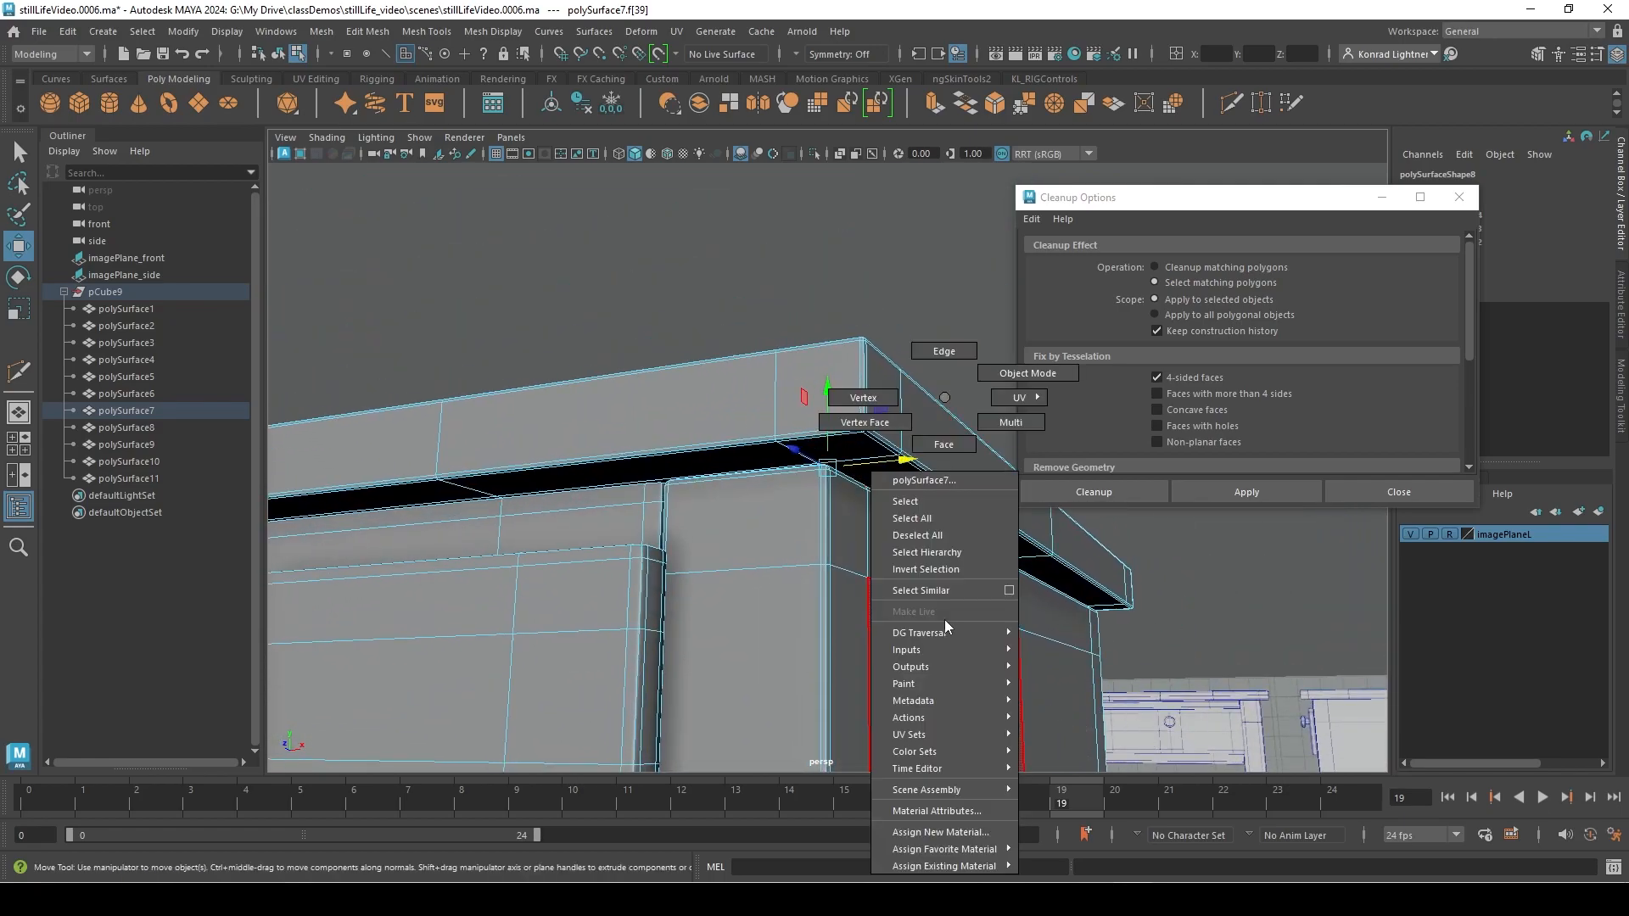
pyautogui.click(942, 444)
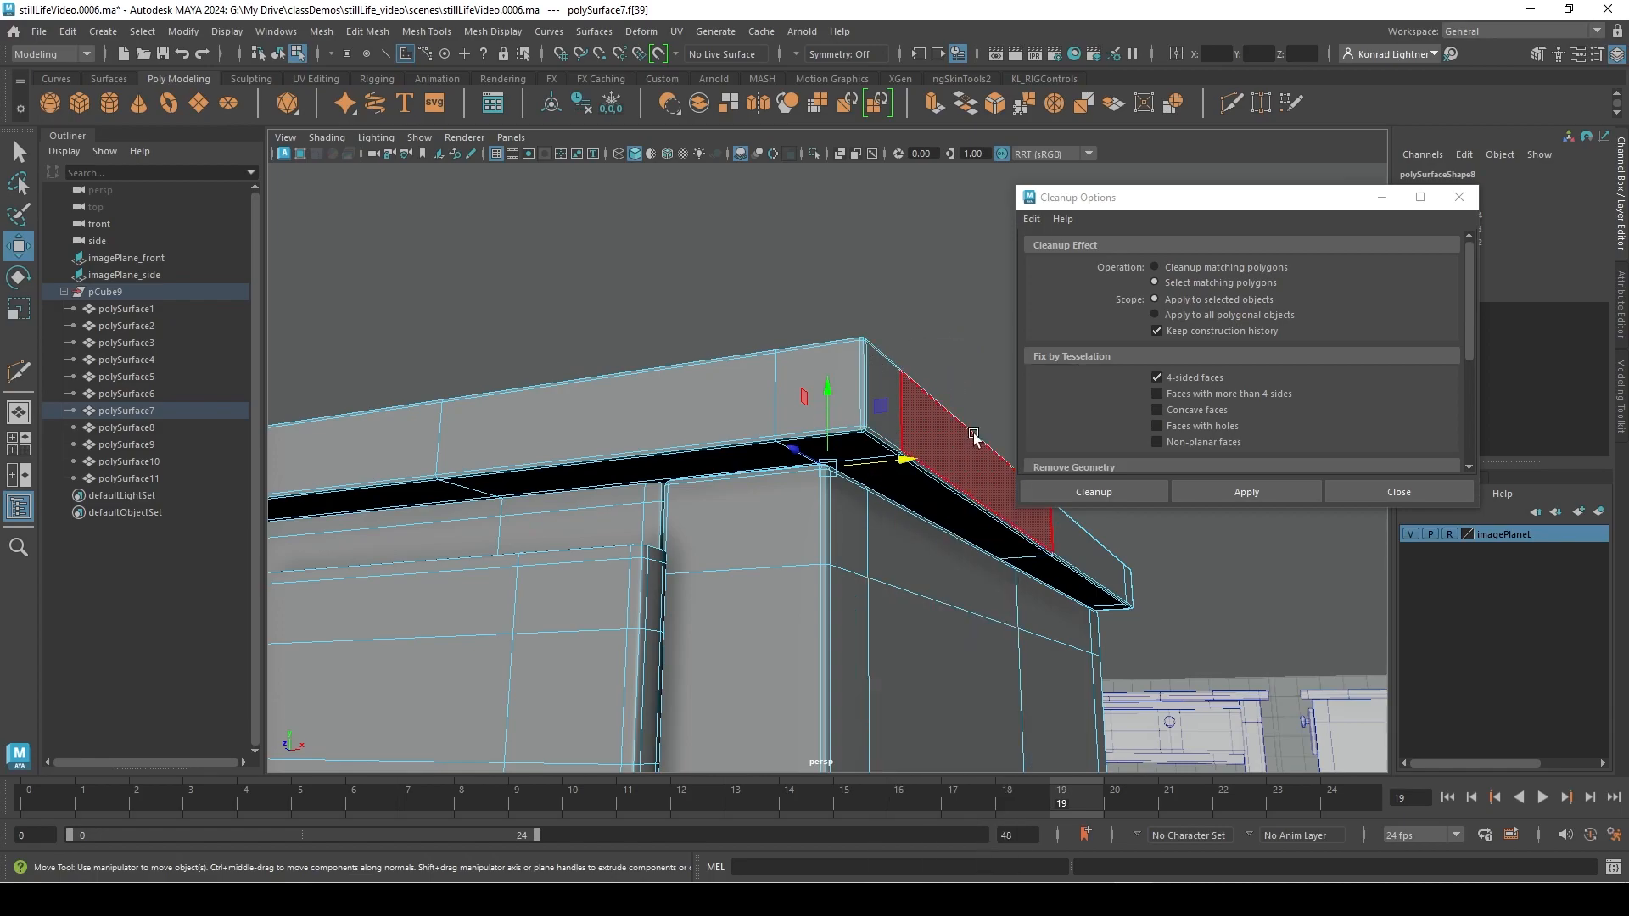
pyautogui.moveTo(905, 465); pyautogui.dragTo(746, 643)
pyautogui.hotkey('ctrl', 'z')
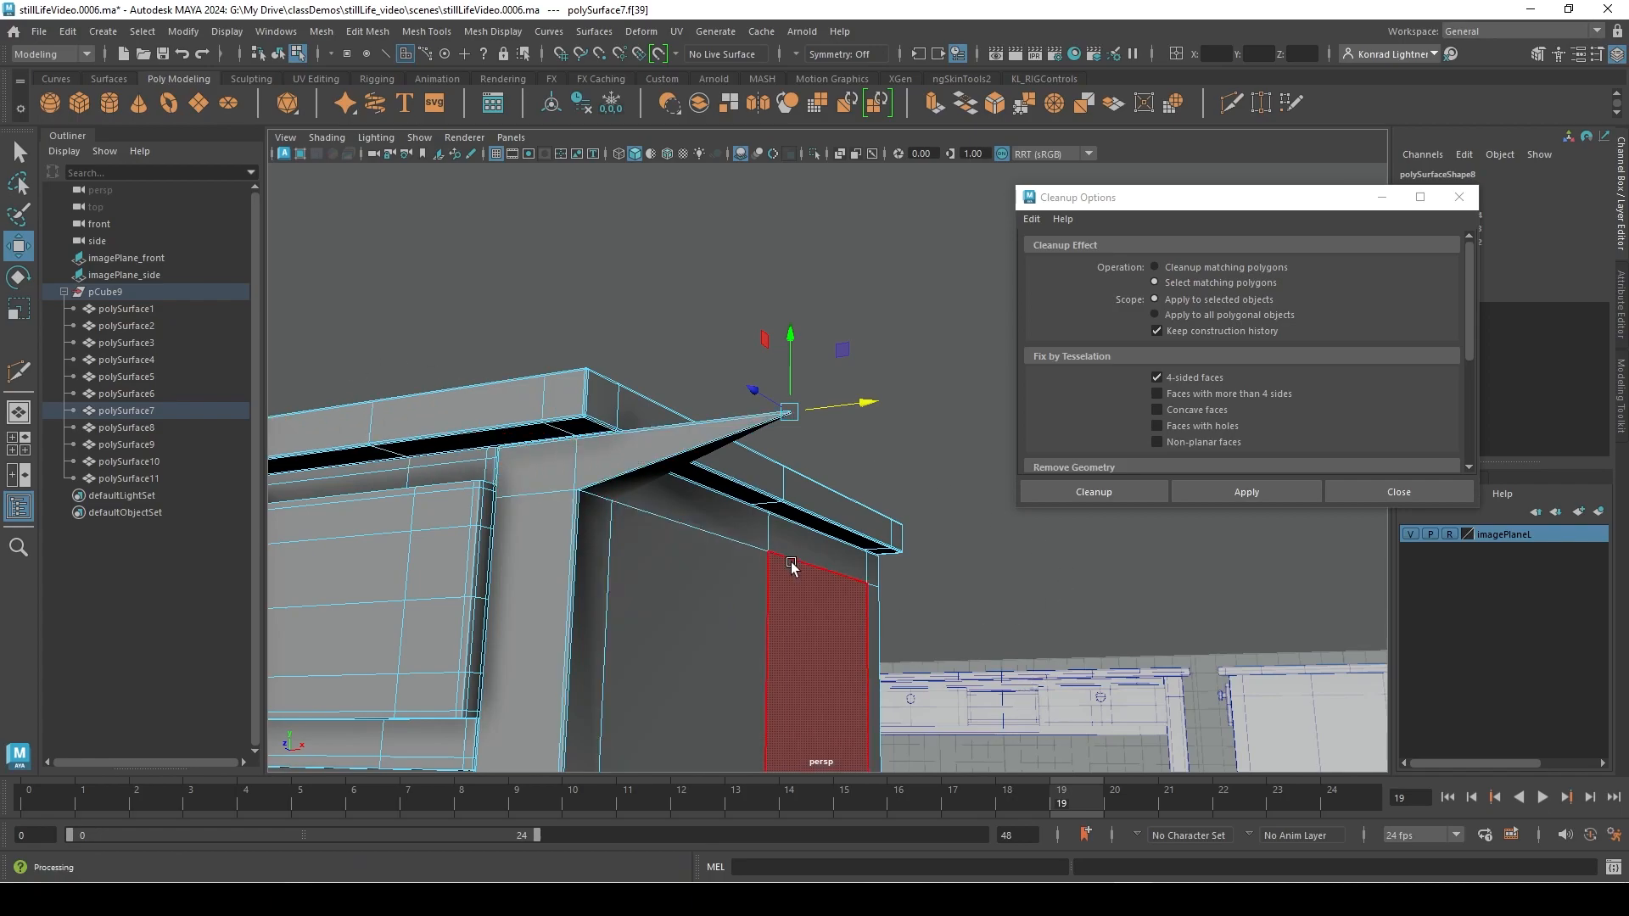
pyautogui.hotkey('ctrl', 'z')
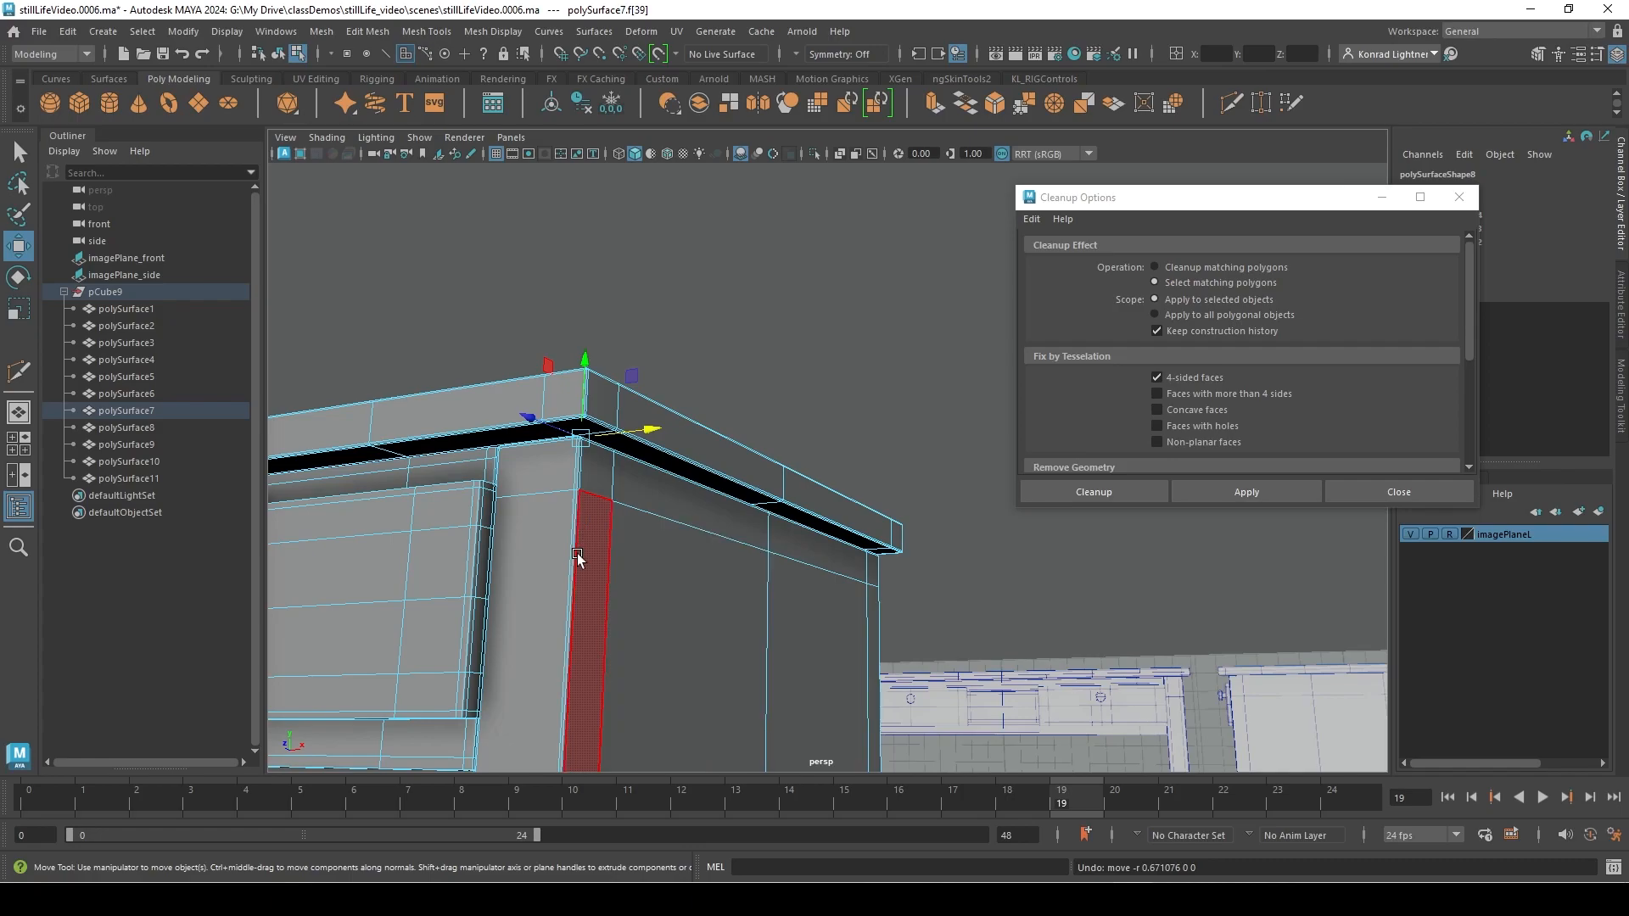
# Select the desk's near side panel and delete one upper horizontal edge segment in the front column of its outer side
pyautogui.scroll(5, 691, 633)
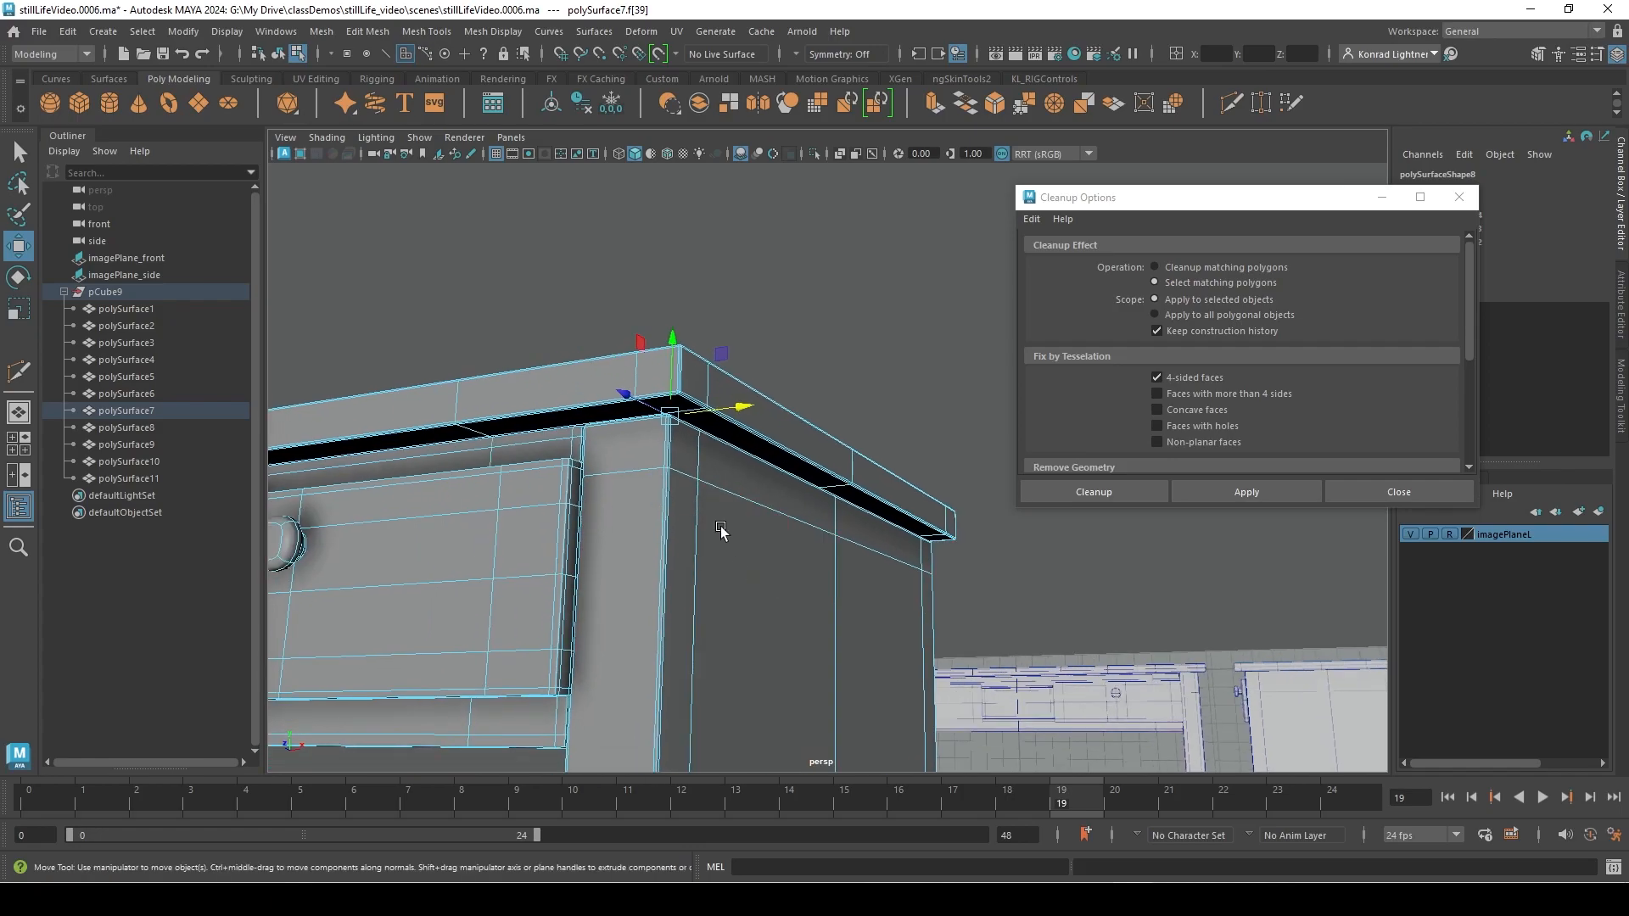
pyautogui.keyDown('alt'); pyautogui.moveTo(897, 572); pyautogui.dragTo(475, 466, button='right'); pyautogui.keyUp('alt')
pyautogui.keyDown('alt'); pyautogui.moveTo(475, 437); pyautogui.dragTo(600, 588); pyautogui.keyUp('alt')
pyautogui.scroll(-4, 693, 560)
pyautogui.moveTo(828, 511); pyautogui.dragTo(908, 484, button='right')
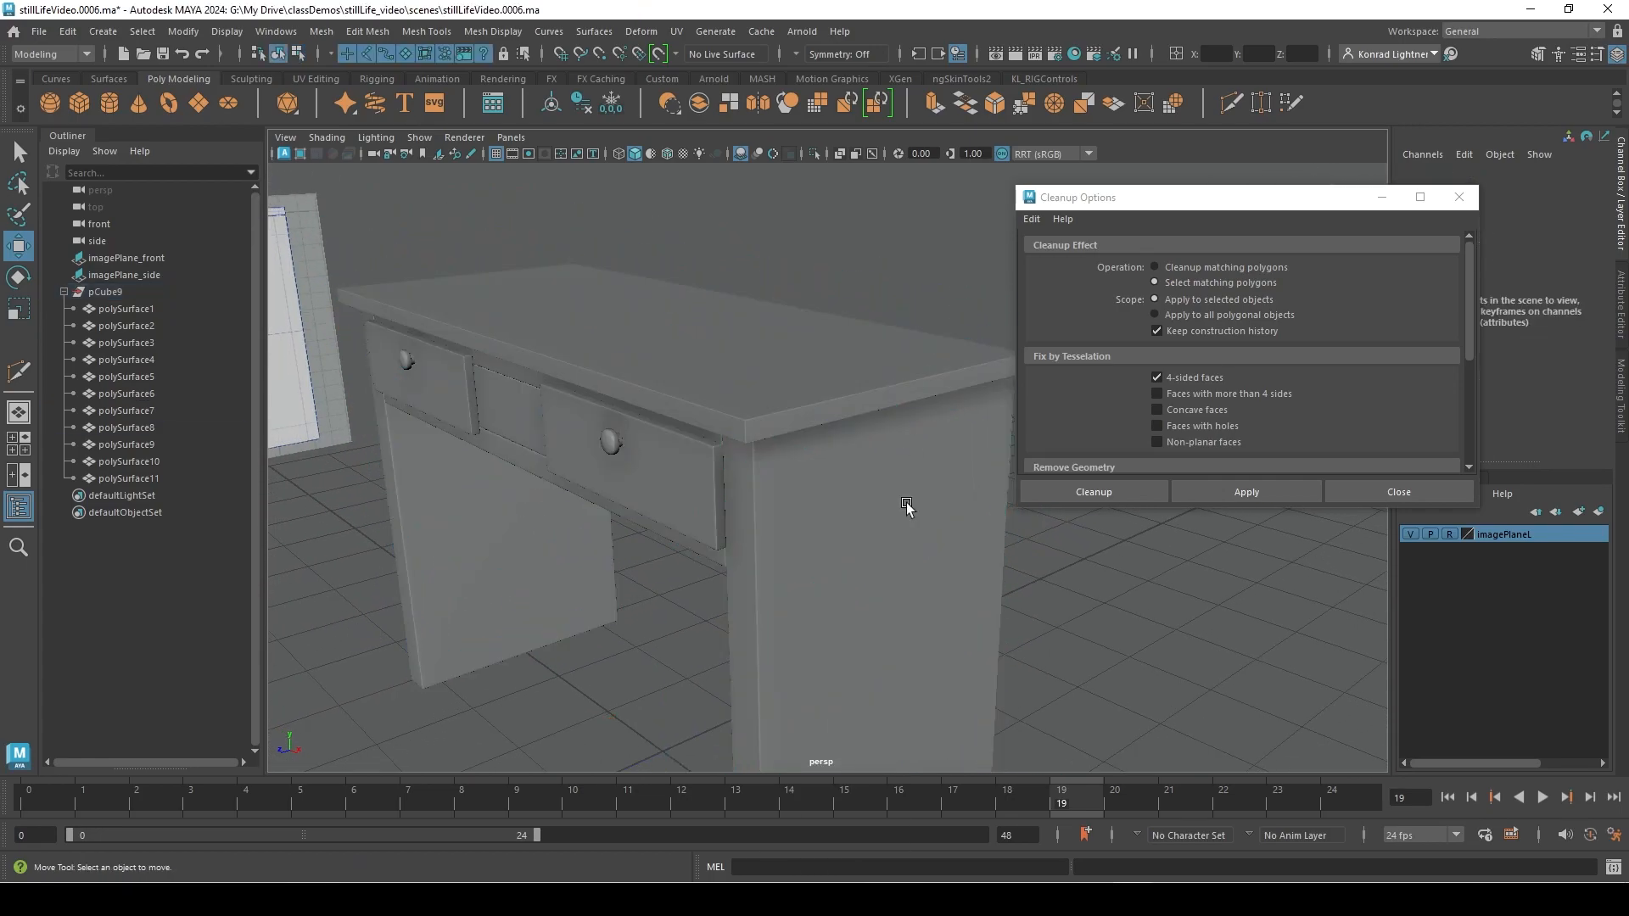
pyautogui.click(828, 613)
pyautogui.press('f')
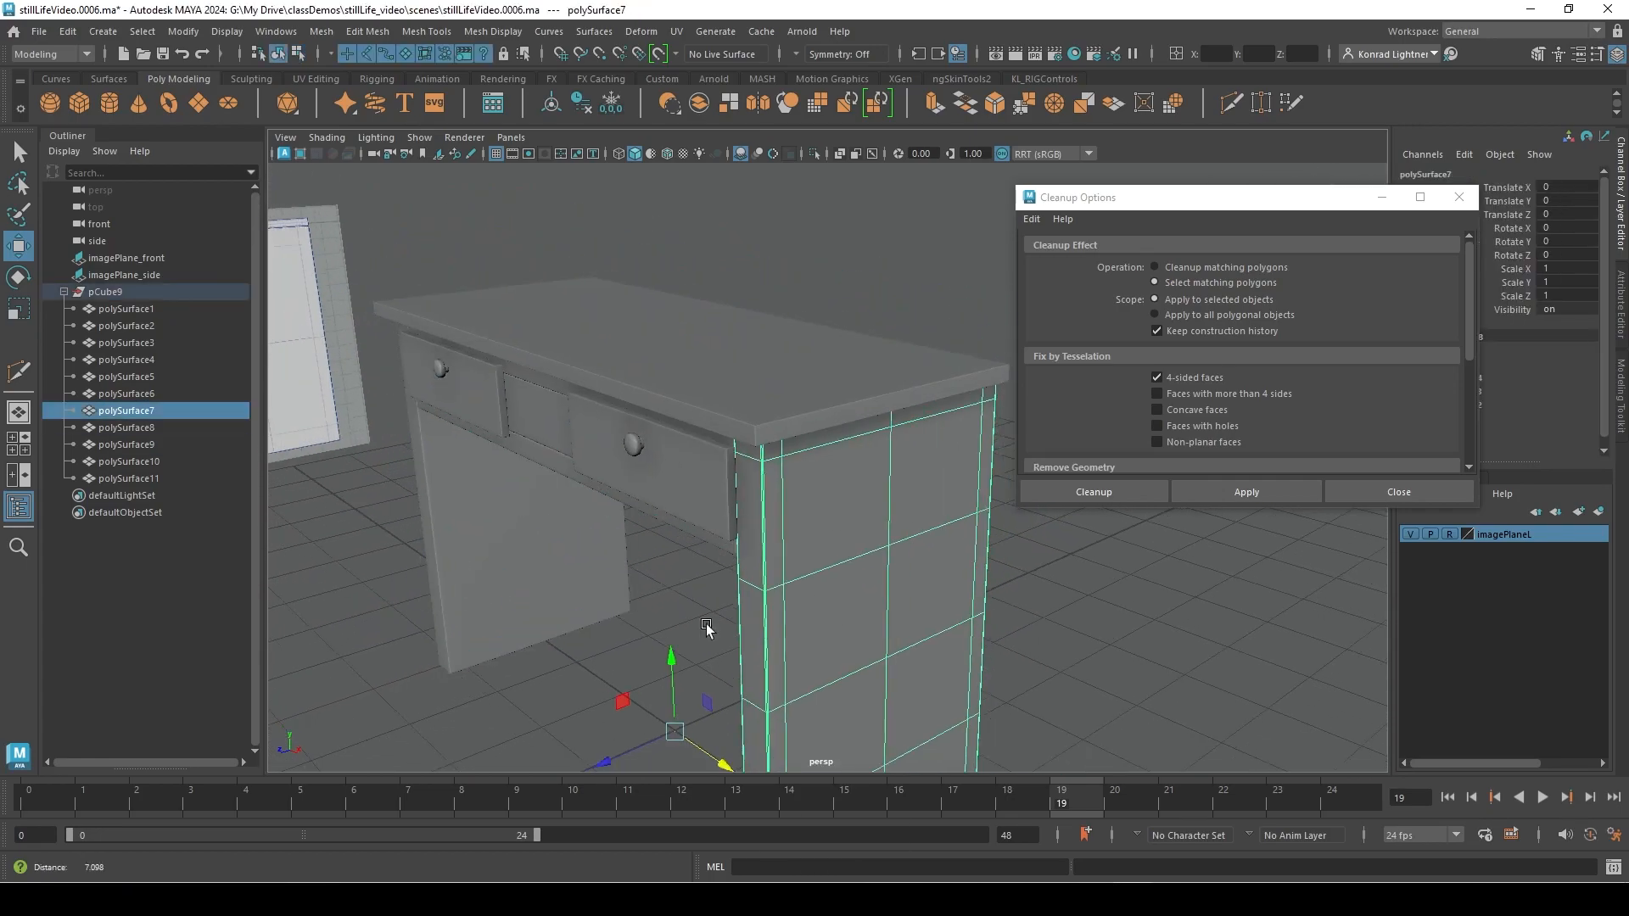
pyautogui.keyDown('alt'); pyautogui.moveTo(777, 483); pyautogui.dragTo(919, 714, button='middle'); pyautogui.keyUp('alt')
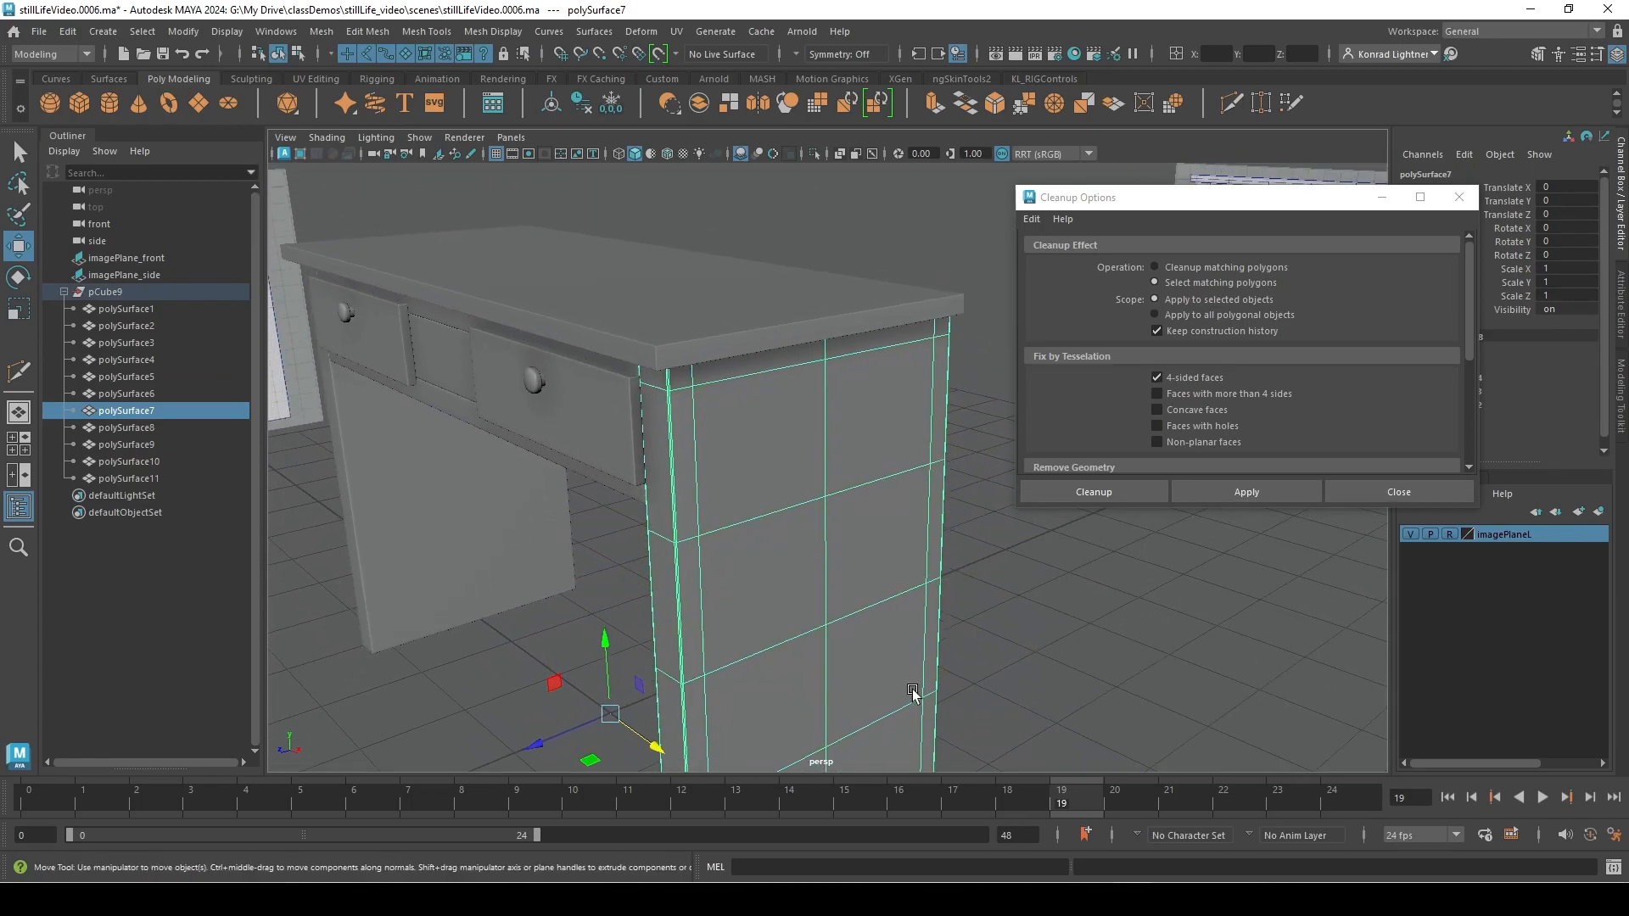
pyautogui.moveTo(868, 397)
pyautogui.keyDown('shift'); pyautogui.mouseDown(button='right')
pyautogui.moveTo(867, 486)
pyautogui.moveTo(868, 397)
pyautogui.mouseUp(button='right'); pyautogui.keyUp('shift')
pyautogui.moveTo(839, 397); pyautogui.dragTo(840, 350, button='right')
pyautogui.click(779, 511)
pyautogui.click(945, 764)
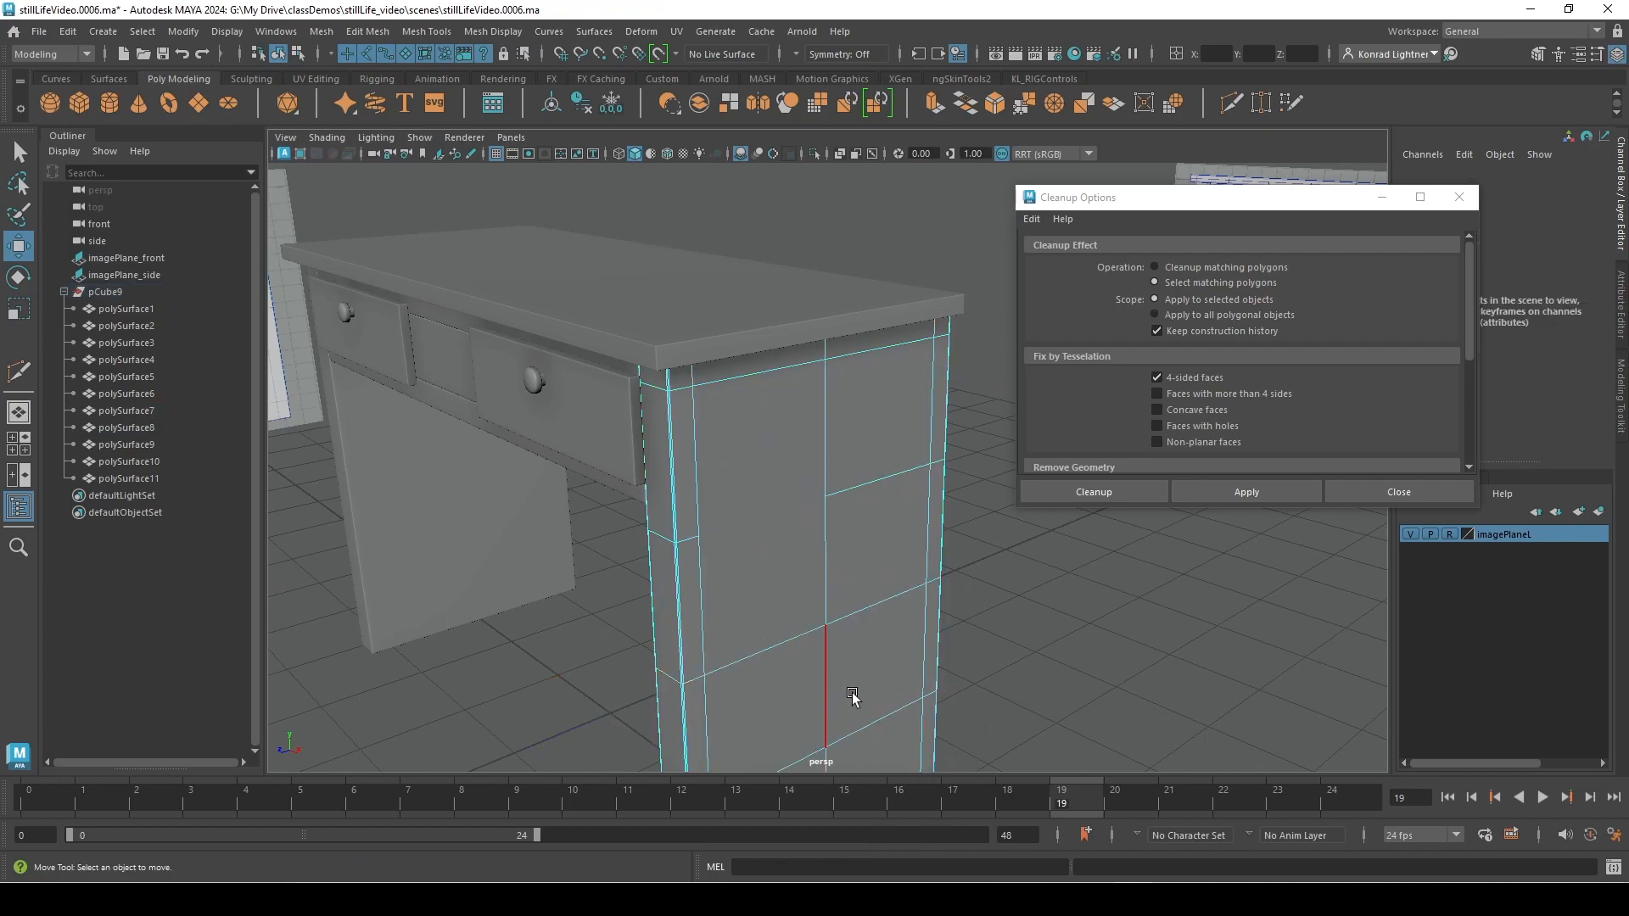
# Try Multi-Cut on a short diagonal across a lower front-column face of the side panel's outer side, and undo the cuts
pyautogui.keyDown('alt'); pyautogui.moveTo(854, 702); pyautogui.dragTo(802, 488, button='middle'); pyautogui.keyUp('alt')
pyautogui.keyDown('alt'); pyautogui.moveTo(802, 488); pyautogui.dragTo(808, 630, button='right'); pyautogui.keyUp('alt')
pyautogui.moveTo(881, 497); pyautogui.dragTo(1032, 297, button='right')
pyautogui.keyDown('shift'); pyautogui.moveTo(900, 465); pyautogui.dragTo(807, 396, button='right'); pyautogui.keyUp('shift')
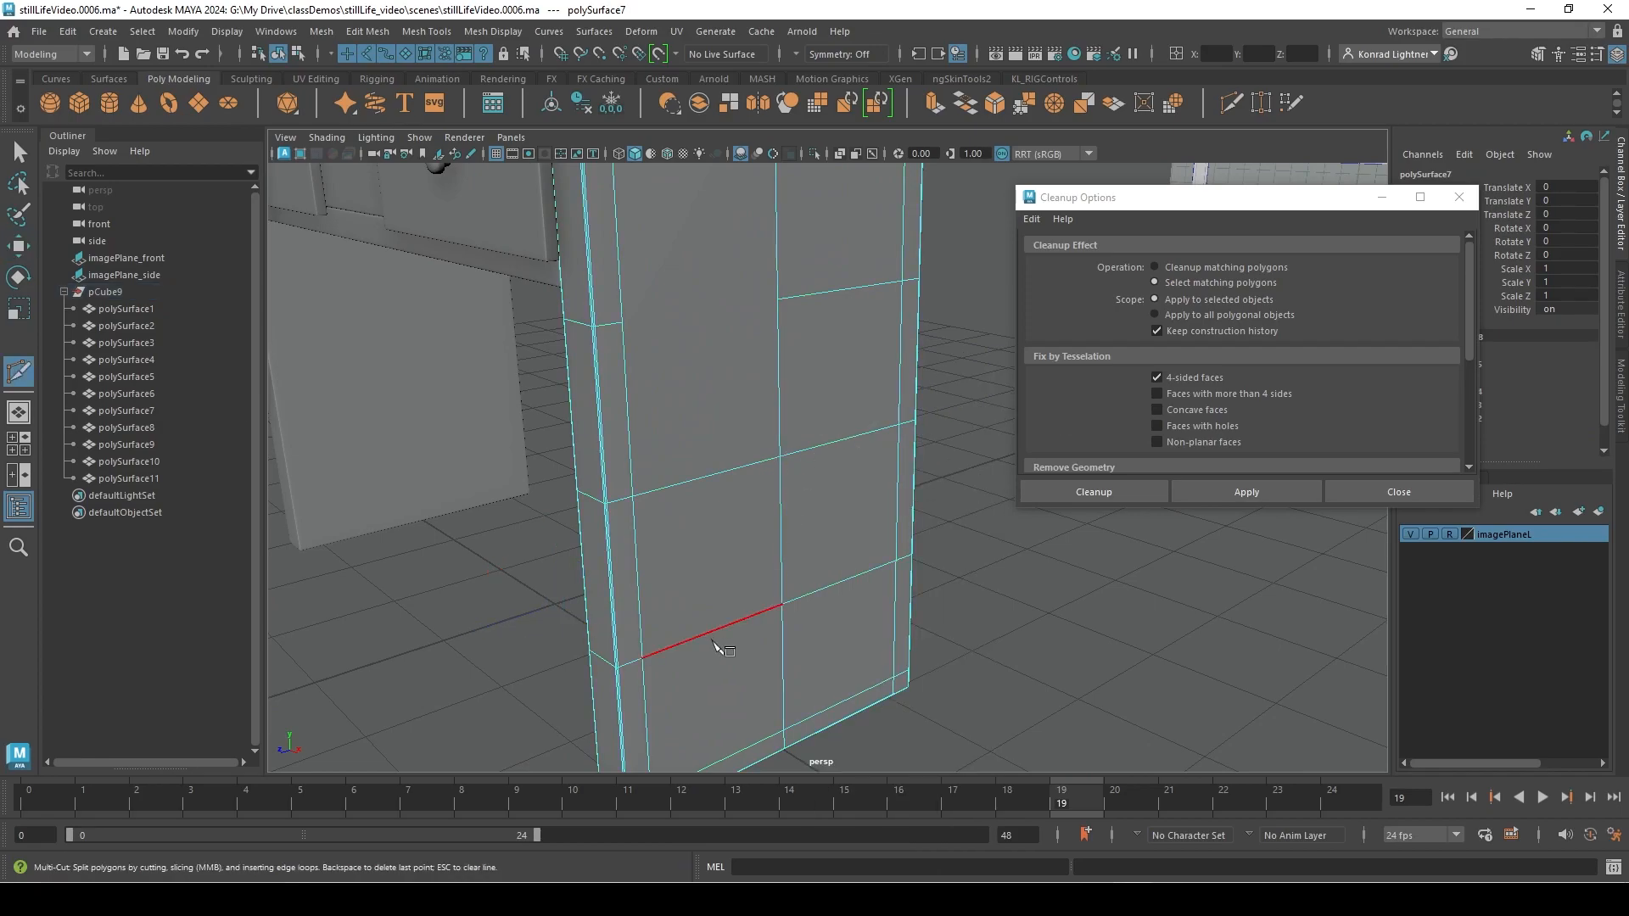
pyautogui.click(638, 585)
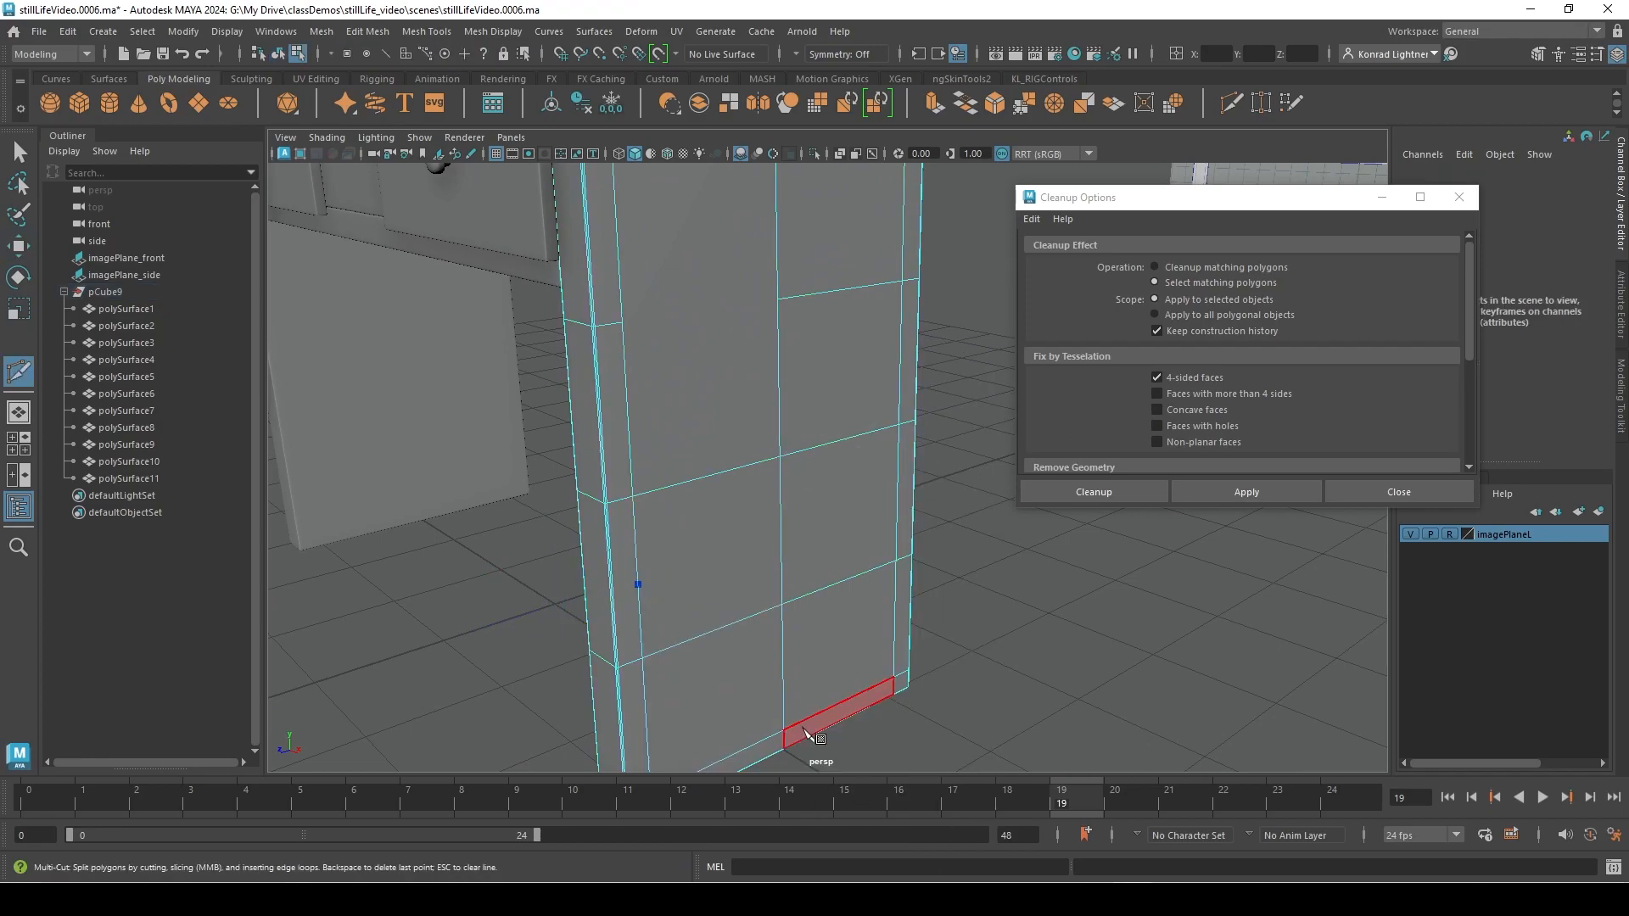
pyautogui.click(697, 636)
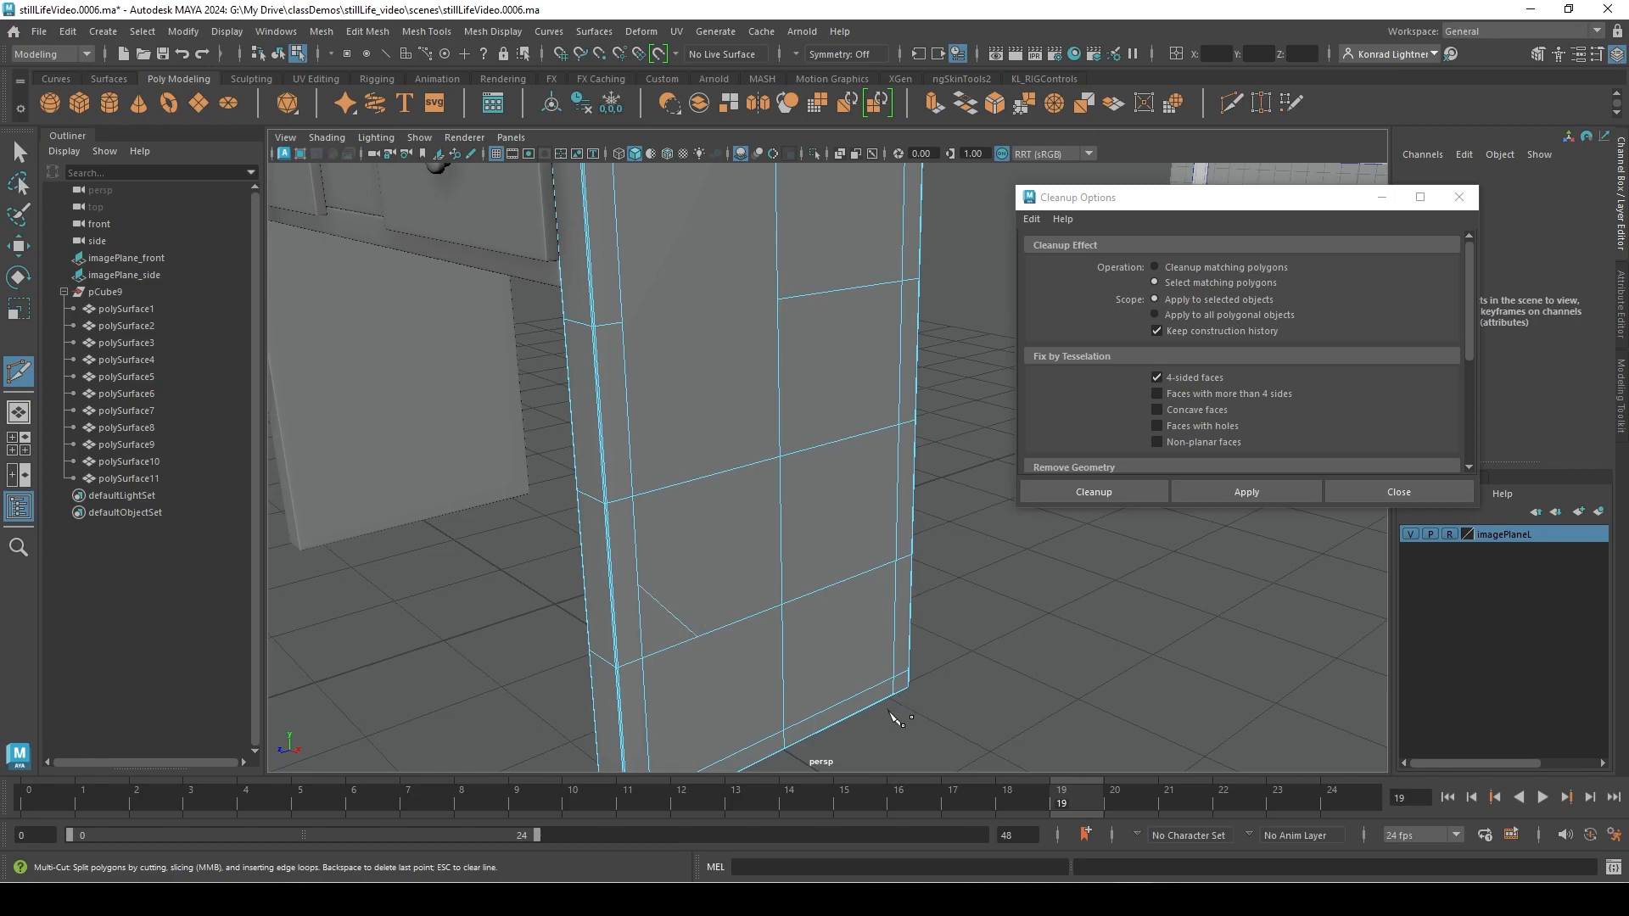
pyautogui.hotkey('ctrl', 'z')
pyautogui.click(639, 586)
pyautogui.hotkey('ctrl', 'z')
pyautogui.click(711, 633)
pyautogui.hotkey('ctrl', 'z')
# Cut a diagonal edge across the bottom rear-column quad of the side panel's outer side with Multi-Cut, and return to object selection
pyautogui.click(854, 696)
pyautogui.moveTo(823, 701); pyautogui.dragTo(784, 731)
pyautogui.click(897, 560)
pyautogui.press('Return')
pyautogui.click(639, 584)
pyautogui.press('q')
pyautogui.moveTo(729, 399); pyautogui.dragTo(813, 307, button='right')
# Select all desk pieces, apply Cleanup to select the four-sided faces, invert the face selection, and frame the isolated non-quad faces
pyautogui.keyDown('alt'); pyautogui.moveTo(812, 580); pyautogui.dragTo(762, 202, button='right'); pyautogui.keyUp('alt')
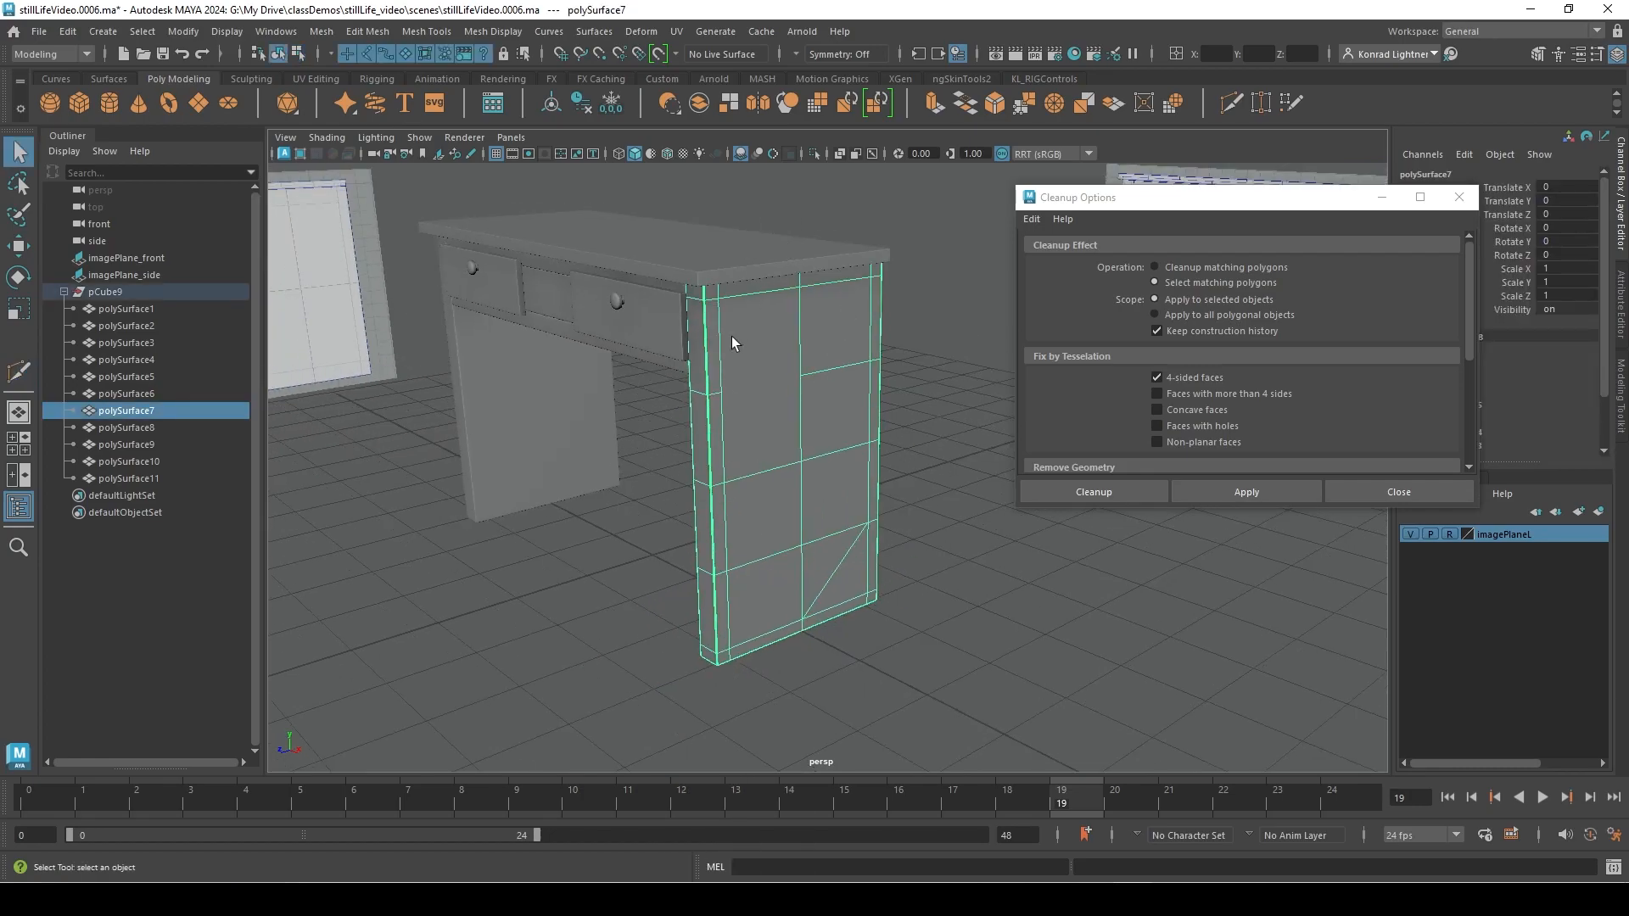
pyautogui.keyDown('alt'); pyautogui.moveTo(855, 296); pyautogui.dragTo(728, 380, button='right'); pyautogui.keyUp('alt')
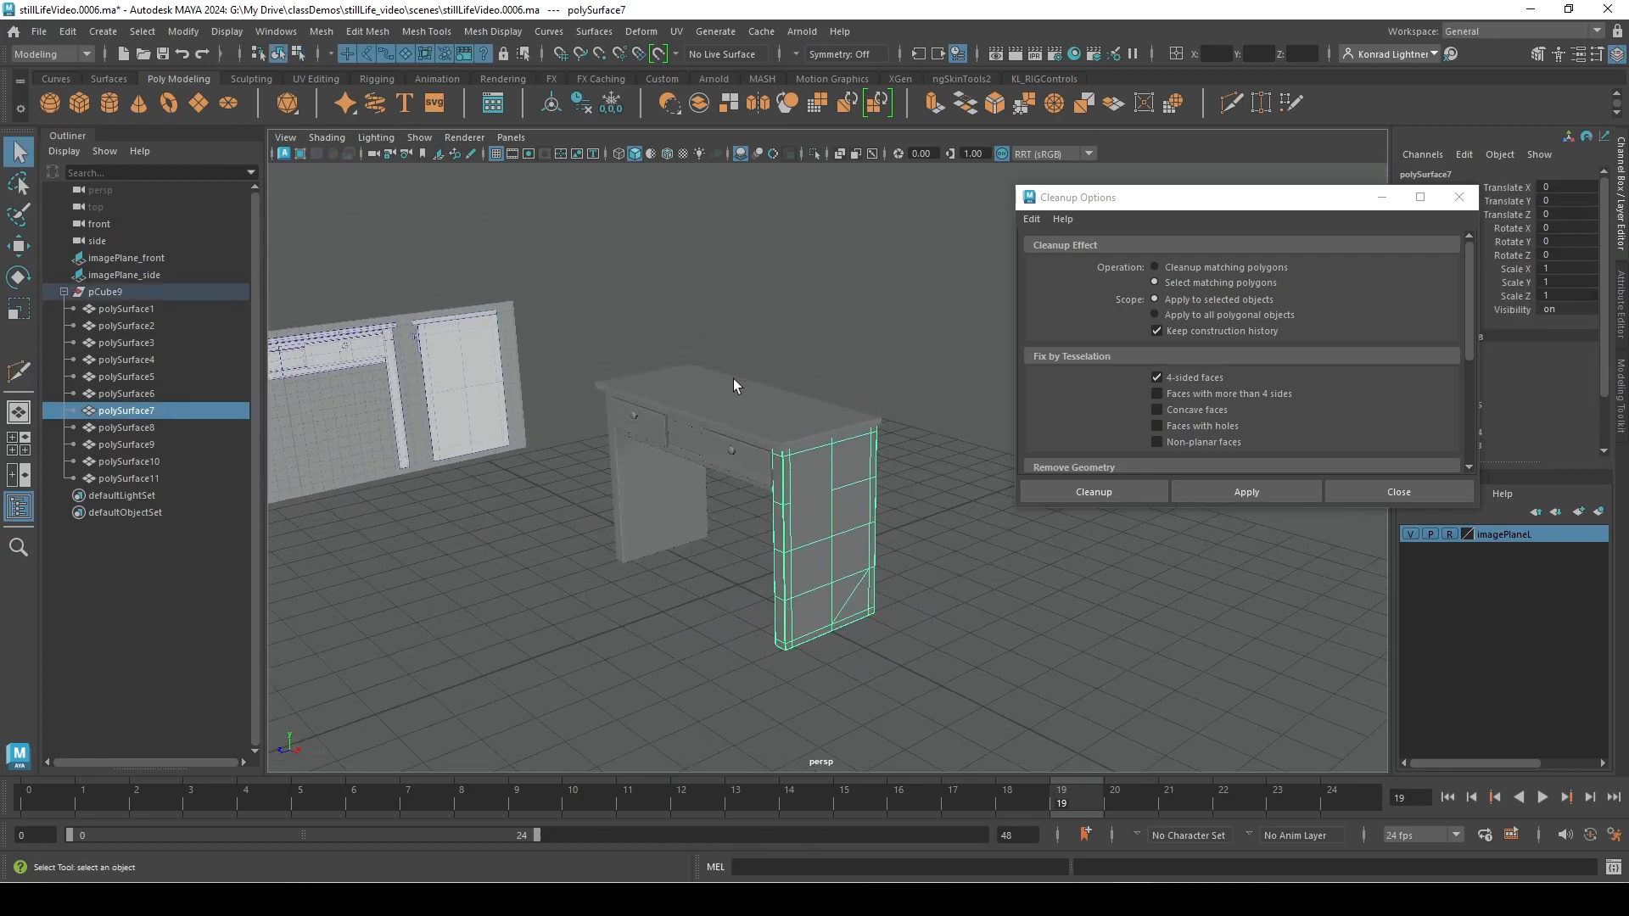
pyautogui.moveTo(572, 289); pyautogui.dragTo(910, 757)
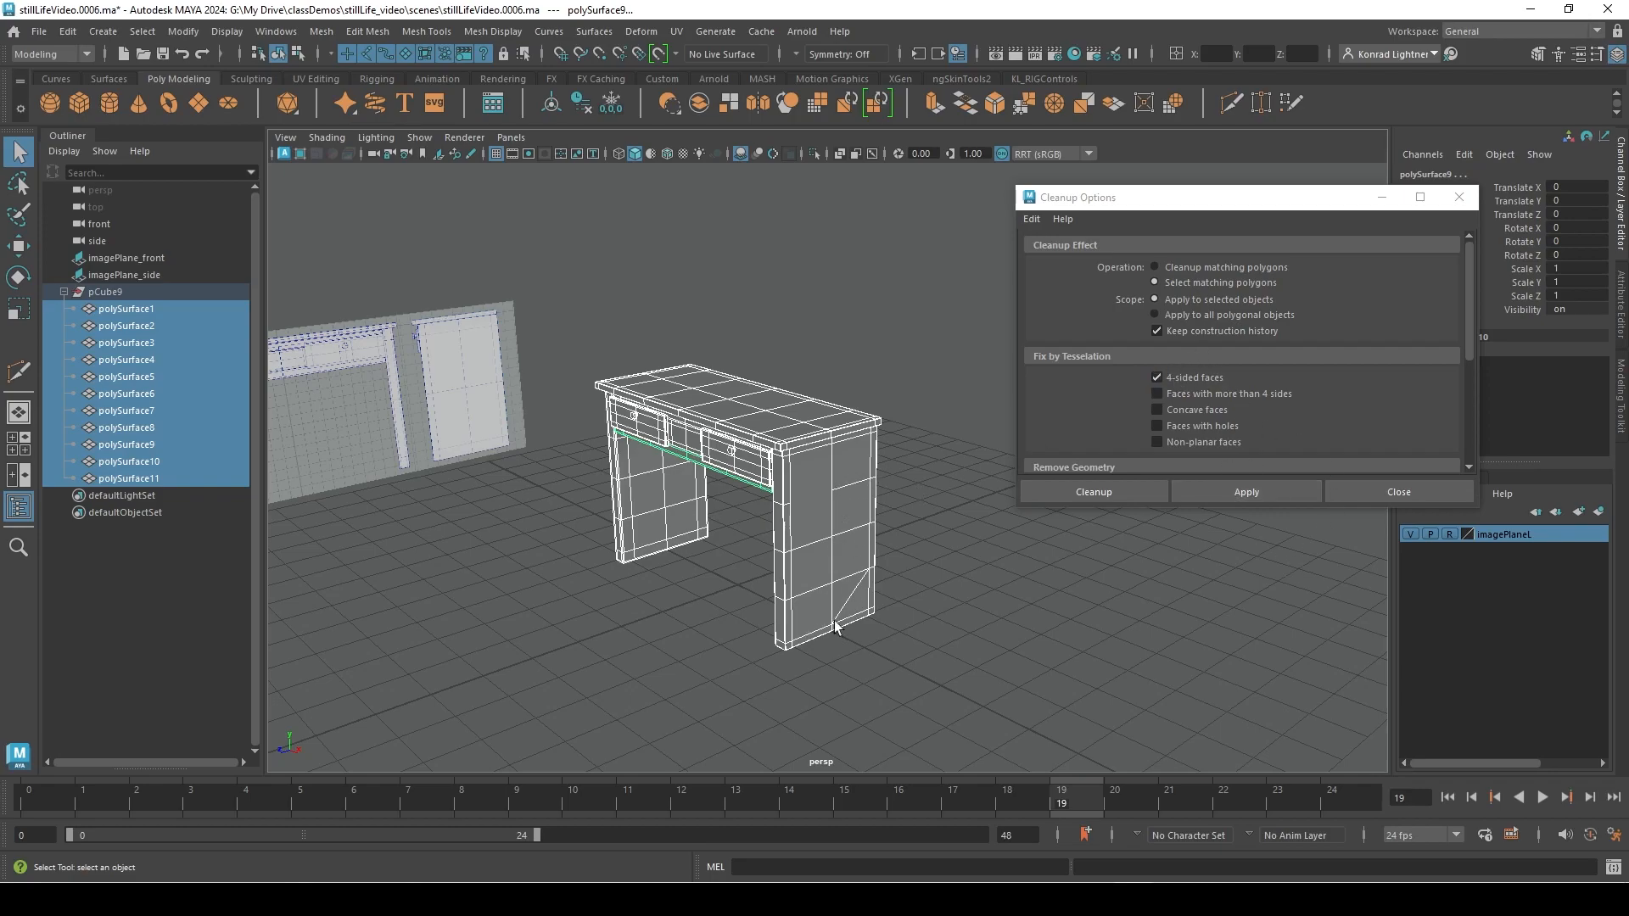
pyautogui.click(1244, 492)
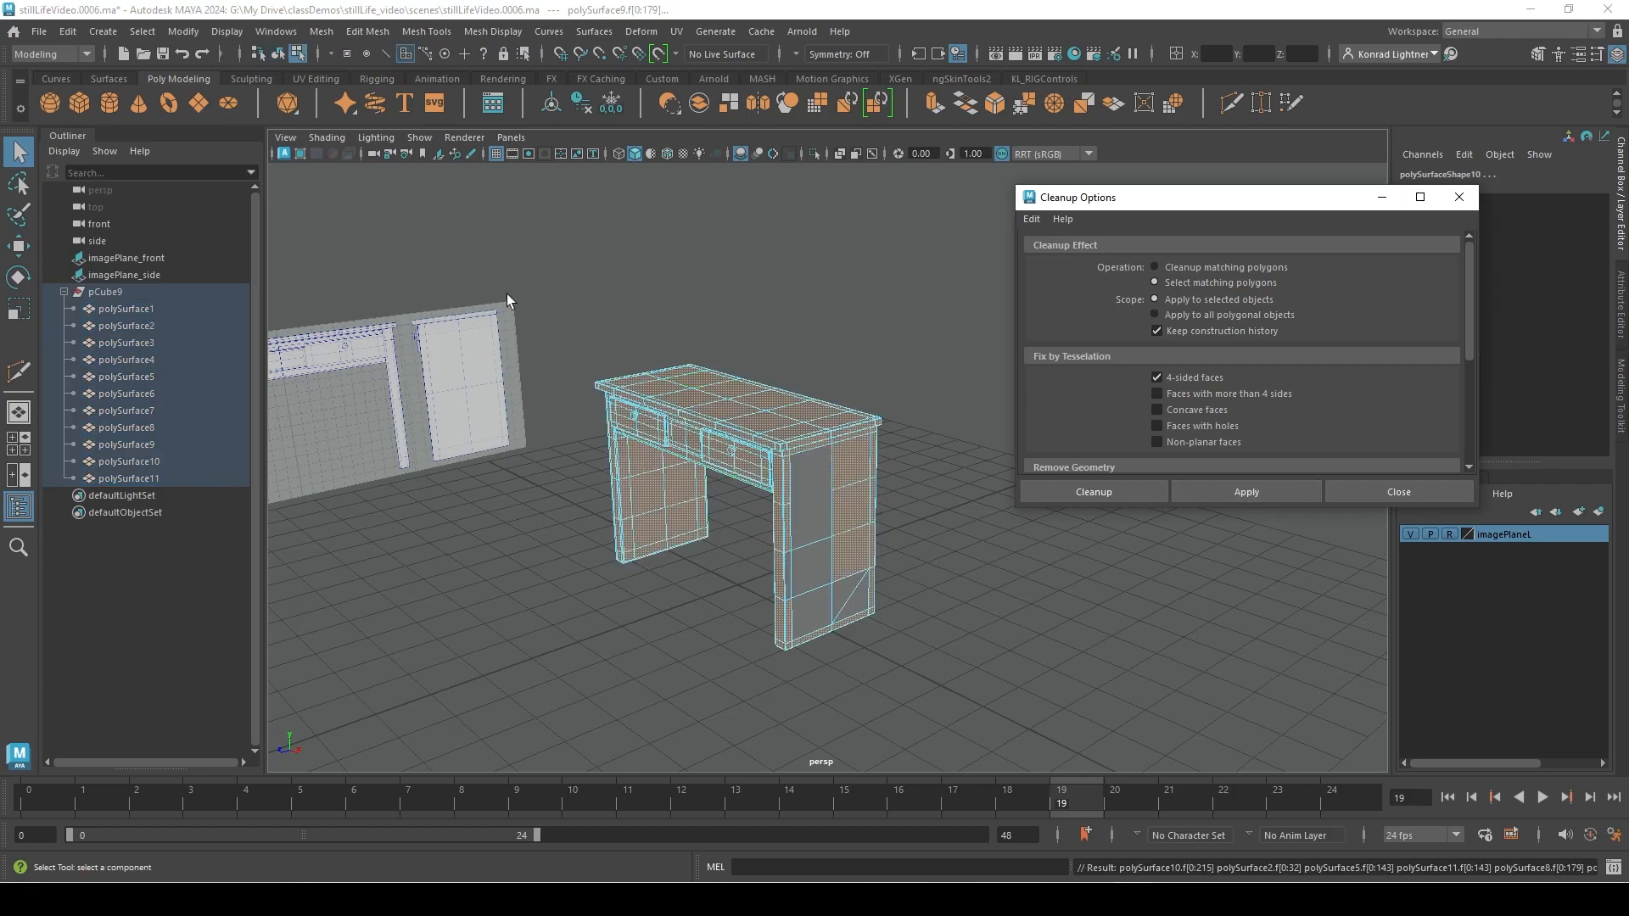
pyautogui.keyDown('shift'); pyautogui.moveTo(566, 264); pyautogui.dragTo(1074, 760); pyautogui.keyUp('shift')
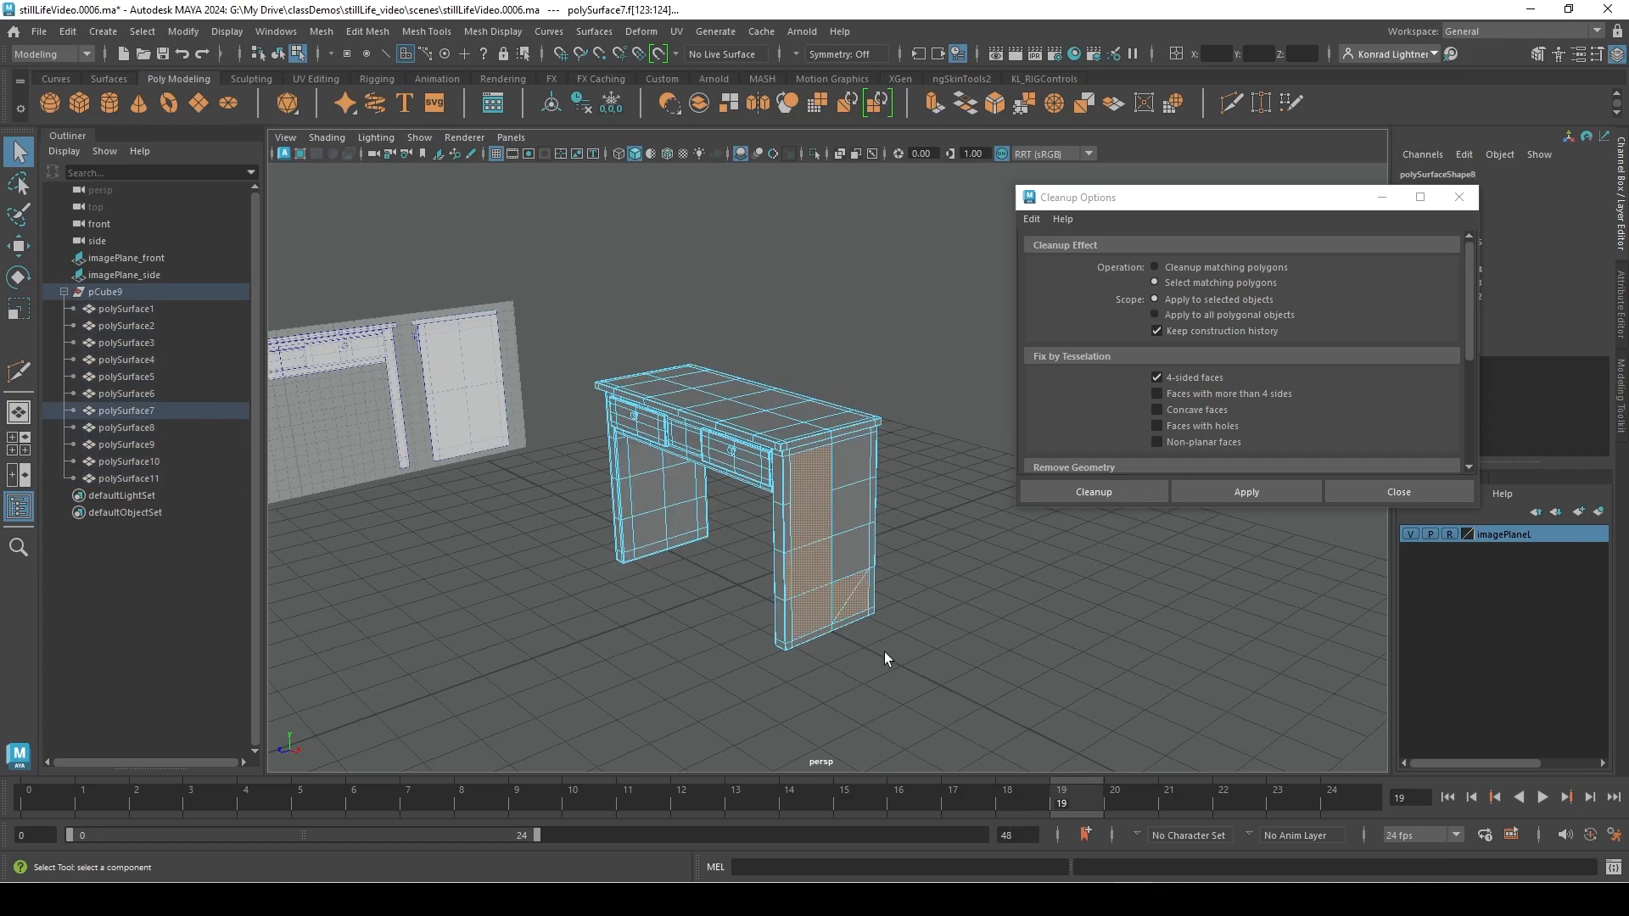
pyautogui.press('f')
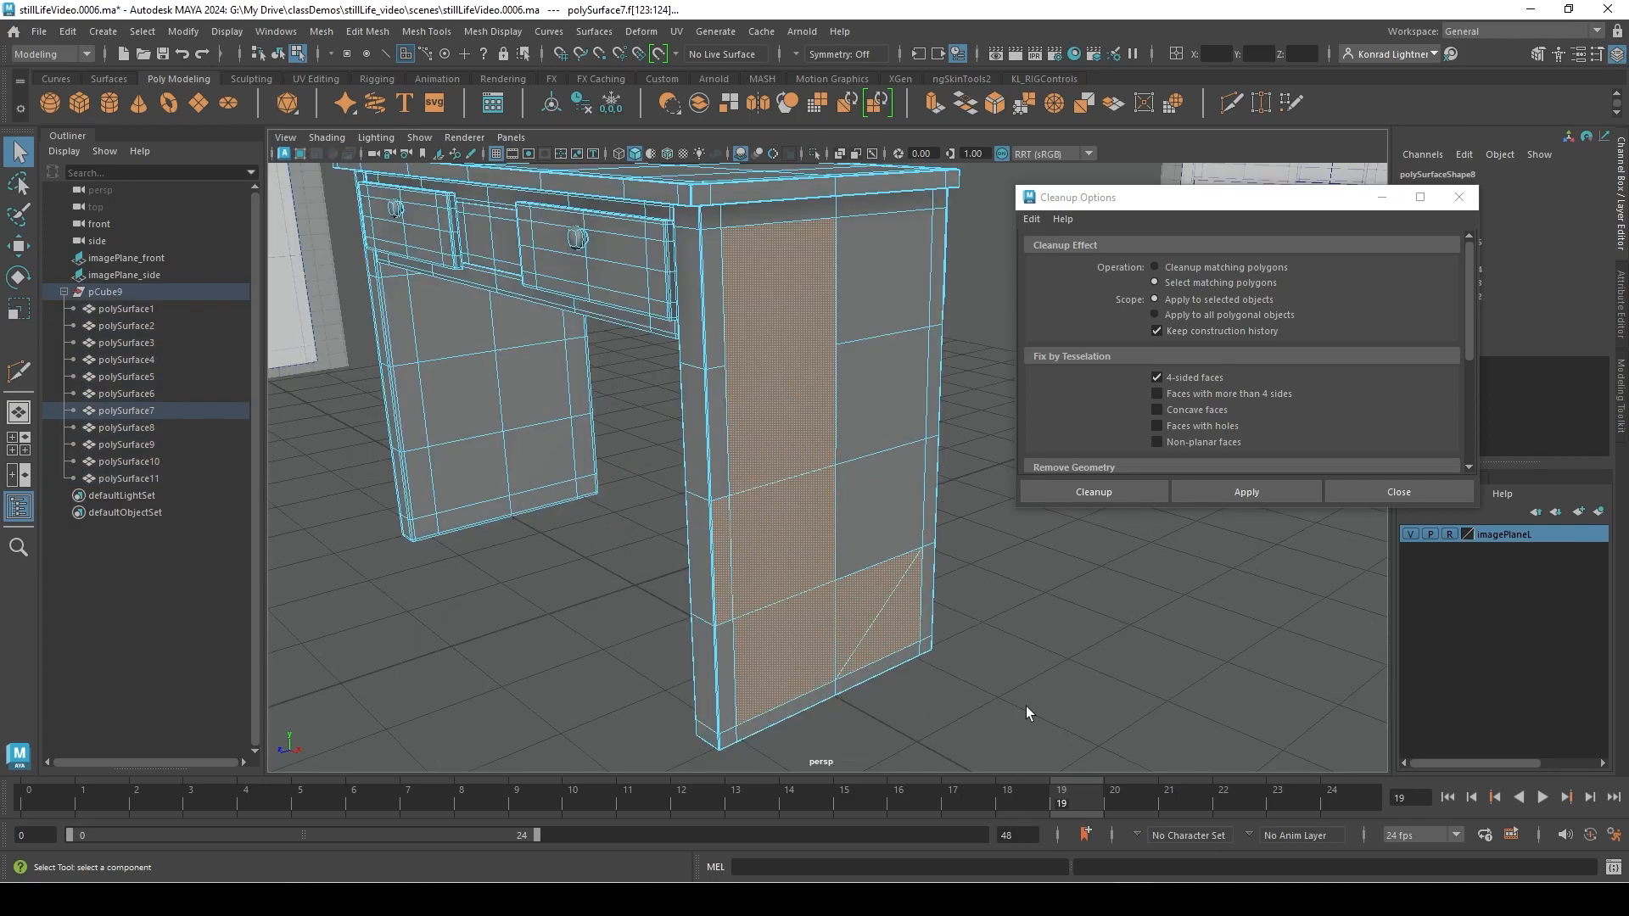
pyautogui.moveTo(1026, 706)
pyautogui.keyDown('alt'); pyautogui.mouseDown()
pyautogui.moveTo(1160, 675)
pyautogui.moveTo(1000, 658)
pyautogui.moveTo(919, 598)
pyautogui.moveTo(1010, 720)
pyautogui.mouseUp(); pyautogui.keyUp('alt')
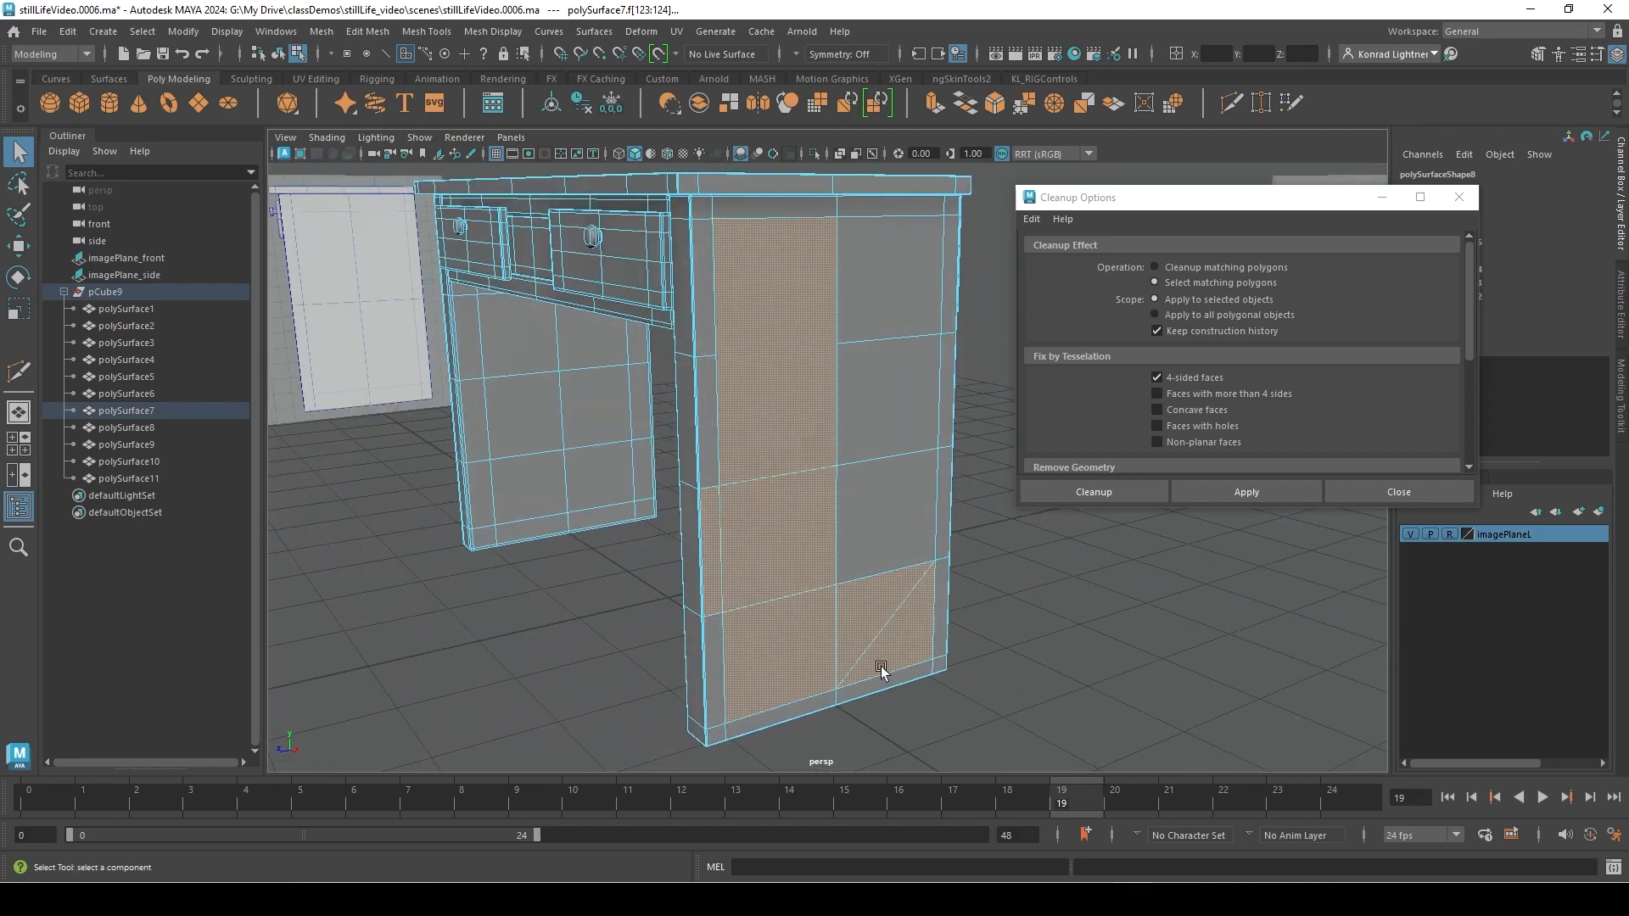
# Try moving the selected non-quad faces outward from the near side panel, and undo the move
pyautogui.press('w')
pyautogui.press('3')
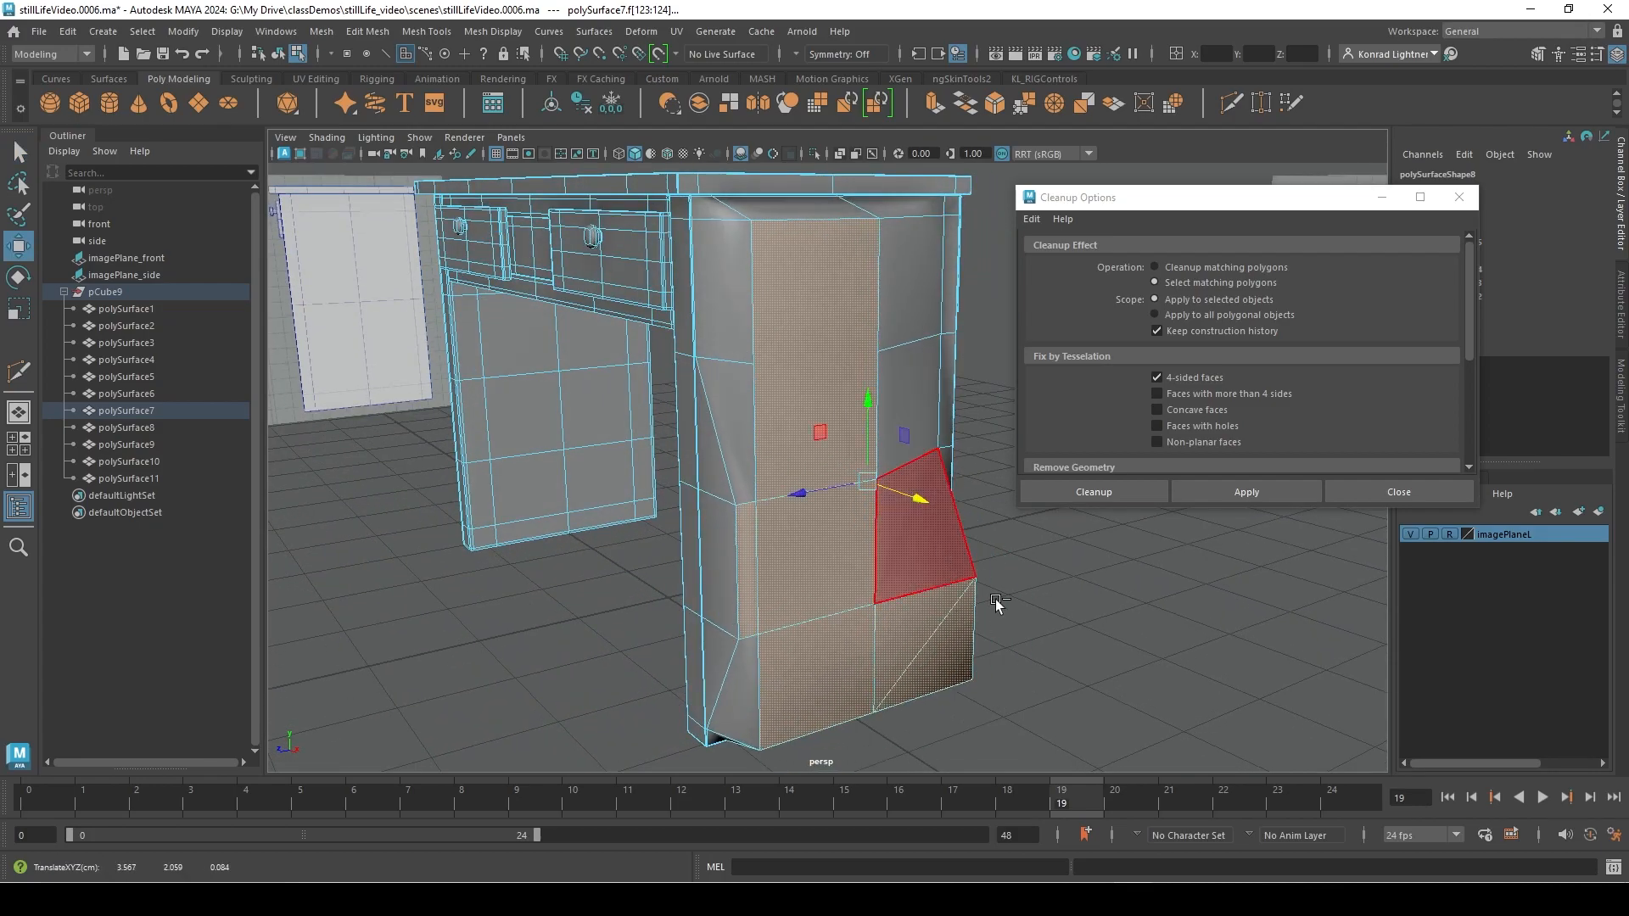
pyautogui.hotkey('ctrl', 'z')
# Return the near side panel to object selection and restore the missing upper horizontal edge across its front column with Multi-Cut
pyautogui.keyDown('alt'); pyautogui.moveTo(407, 636); pyautogui.dragTo(829, 658, button='right'); pyautogui.keyUp('alt')
pyautogui.keyDown('alt'); pyautogui.moveTo(829, 659); pyautogui.dragTo(644, 624); pyautogui.keyUp('alt')
pyautogui.keyDown('alt'); pyautogui.moveTo(644, 624); pyautogui.dragTo(705, 326, button='middle'); pyautogui.keyUp('alt')
pyautogui.keyDown('alt'); pyautogui.moveTo(833, 585); pyautogui.dragTo(696, 407, button='right'); pyautogui.keyUp('alt')
pyautogui.rightClick(777, 374)
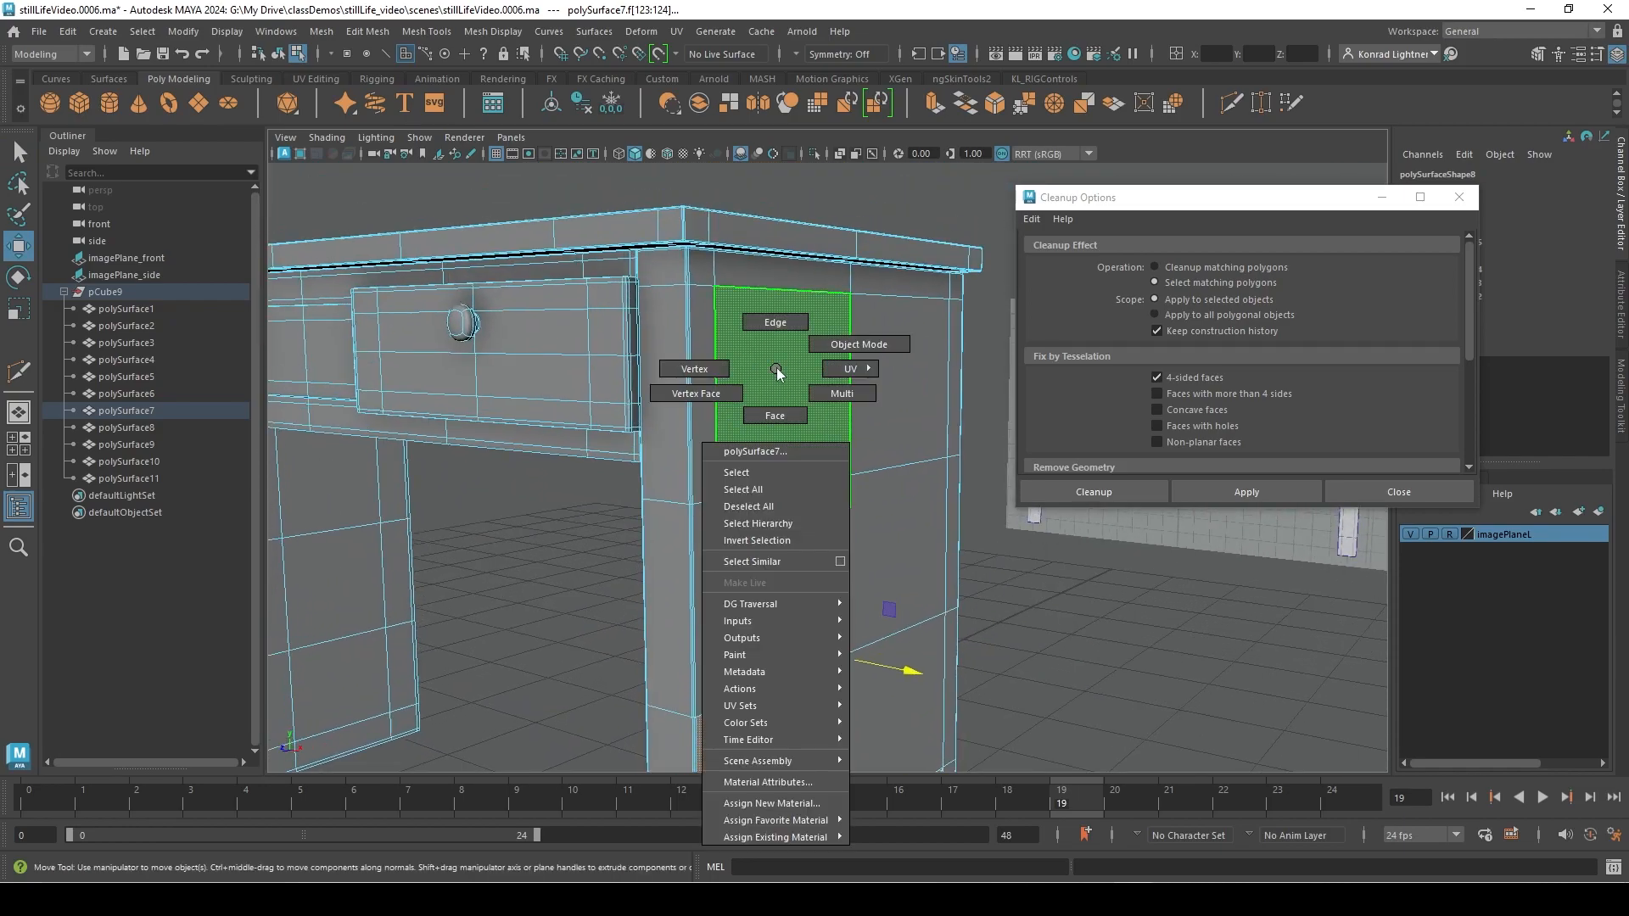
pyautogui.moveTo(777, 370); pyautogui.dragTo(832, 346, button='right')
pyautogui.keyDown('alt'); pyautogui.moveTo(710, 498); pyautogui.dragTo(673, 511); pyautogui.keyUp('alt')
pyautogui.keyDown('alt'); pyautogui.moveTo(673, 510); pyautogui.dragTo(626, 498, button='right'); pyautogui.keyUp('alt')
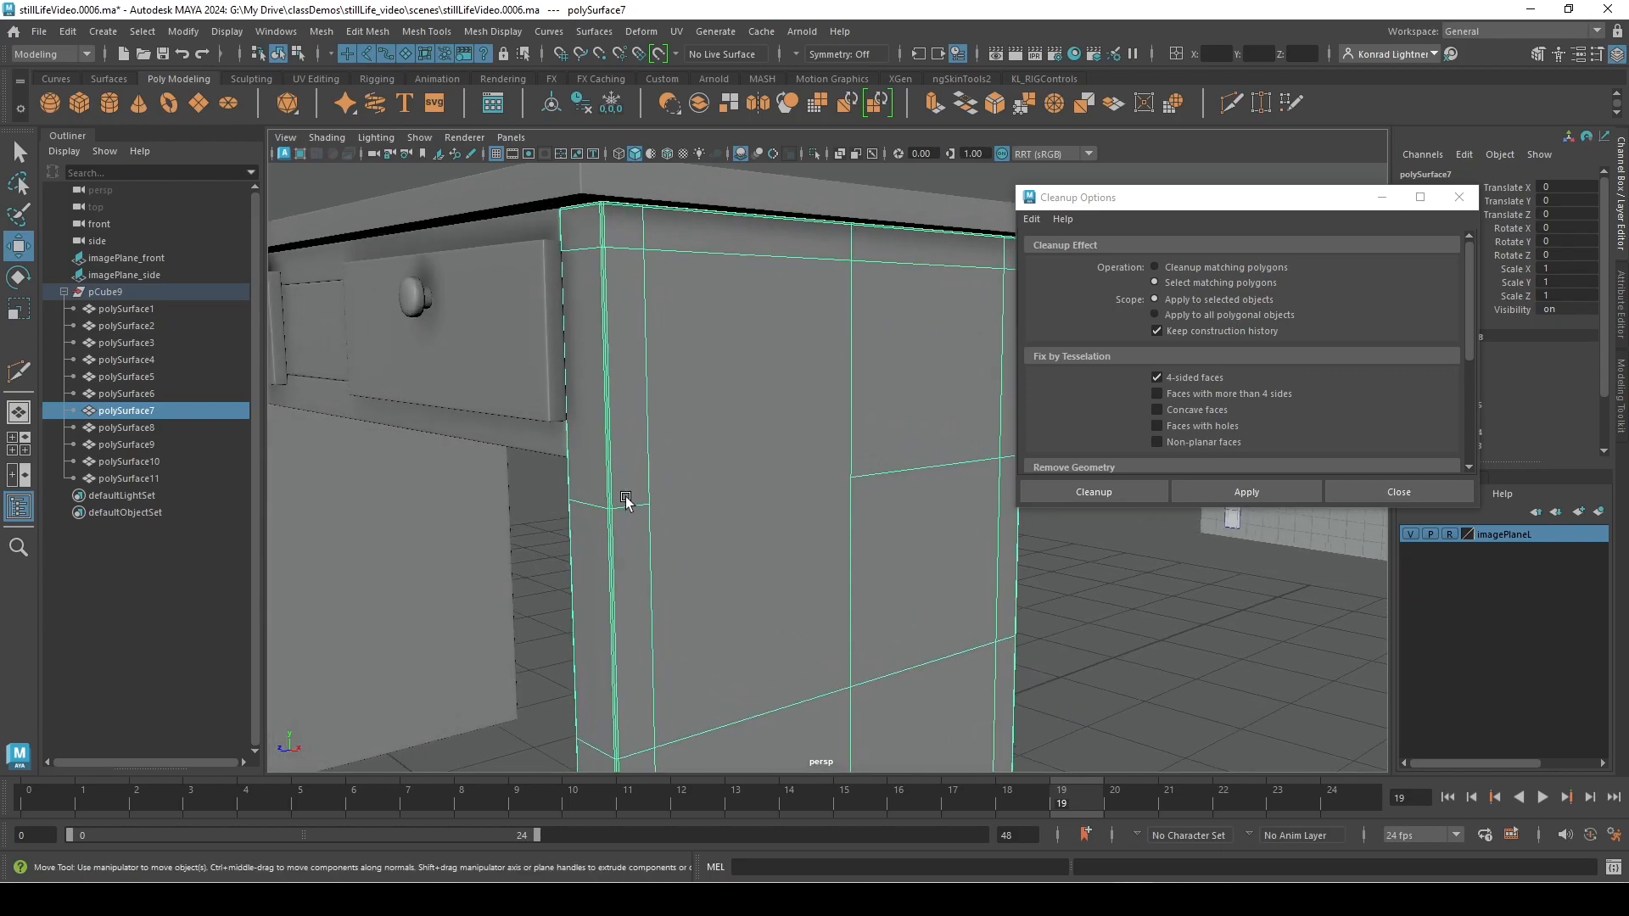
pyautogui.keyDown('shift'); pyautogui.moveTo(948, 534); pyautogui.dragTo(852, 396, button='right'); pyautogui.keyUp('shift')
pyautogui.click(885, 463)
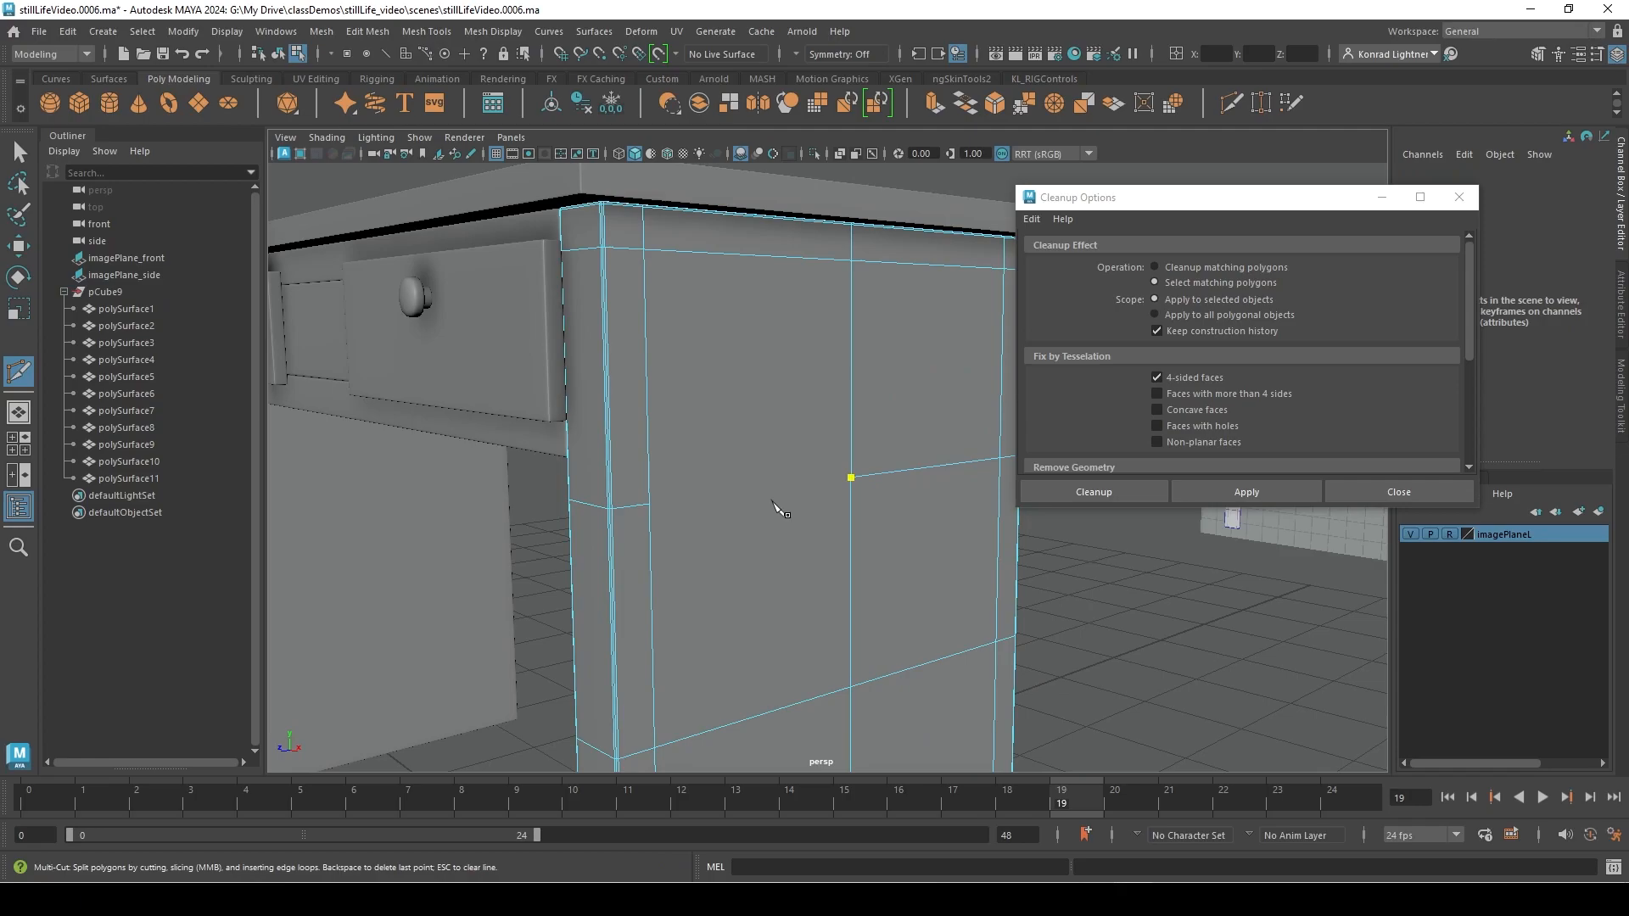
pyautogui.click(652, 514)
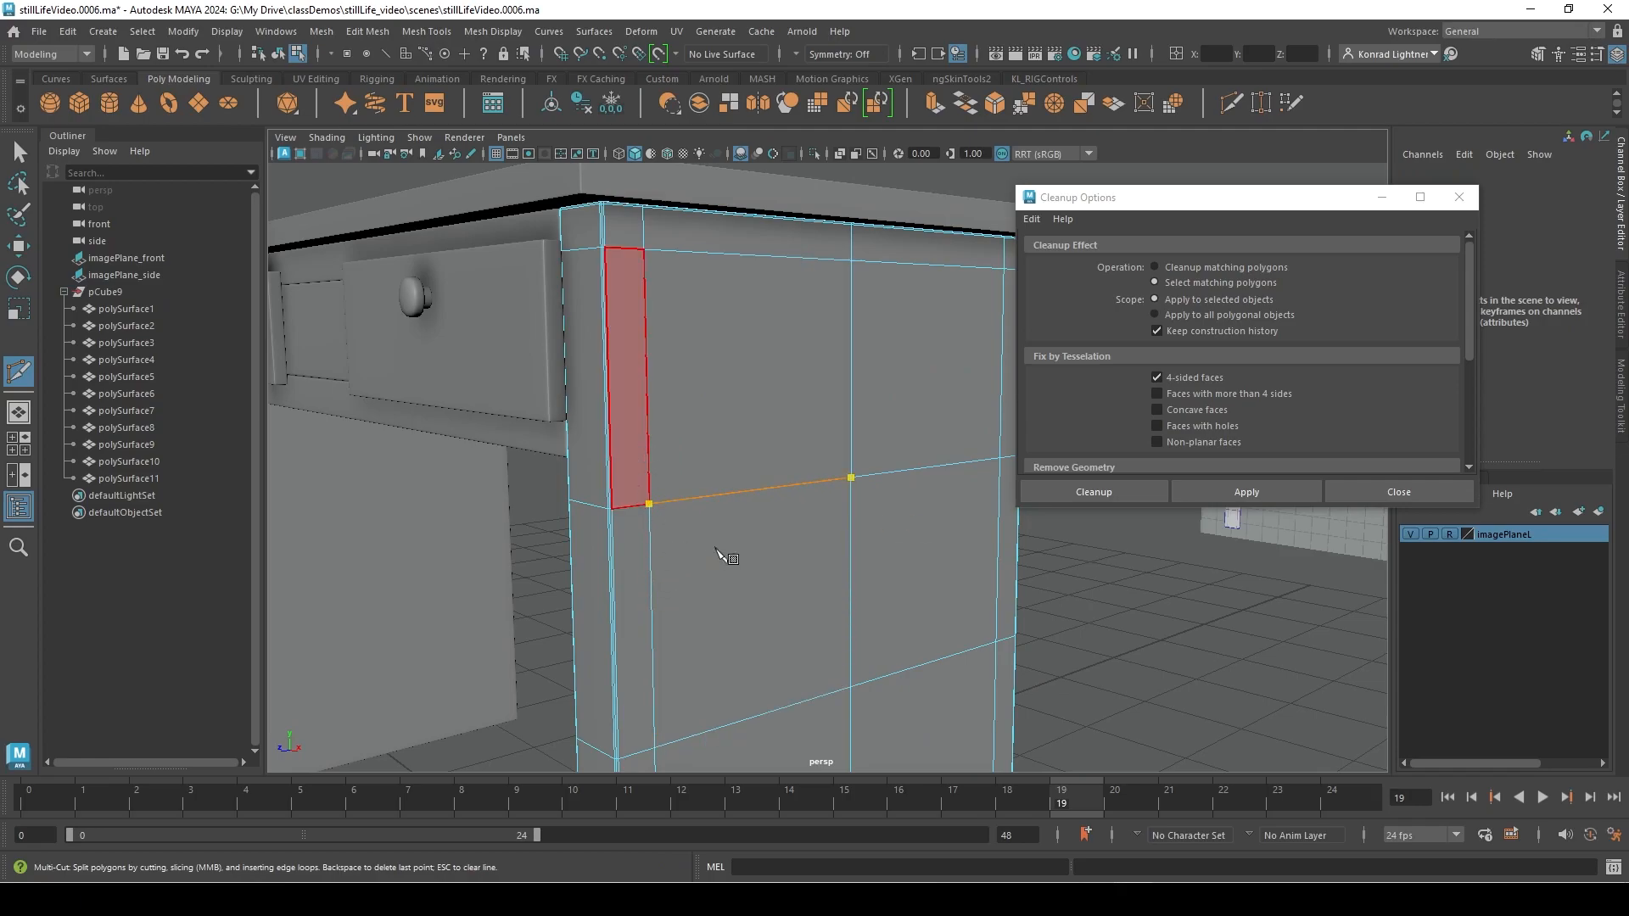
pyautogui.press('Return')
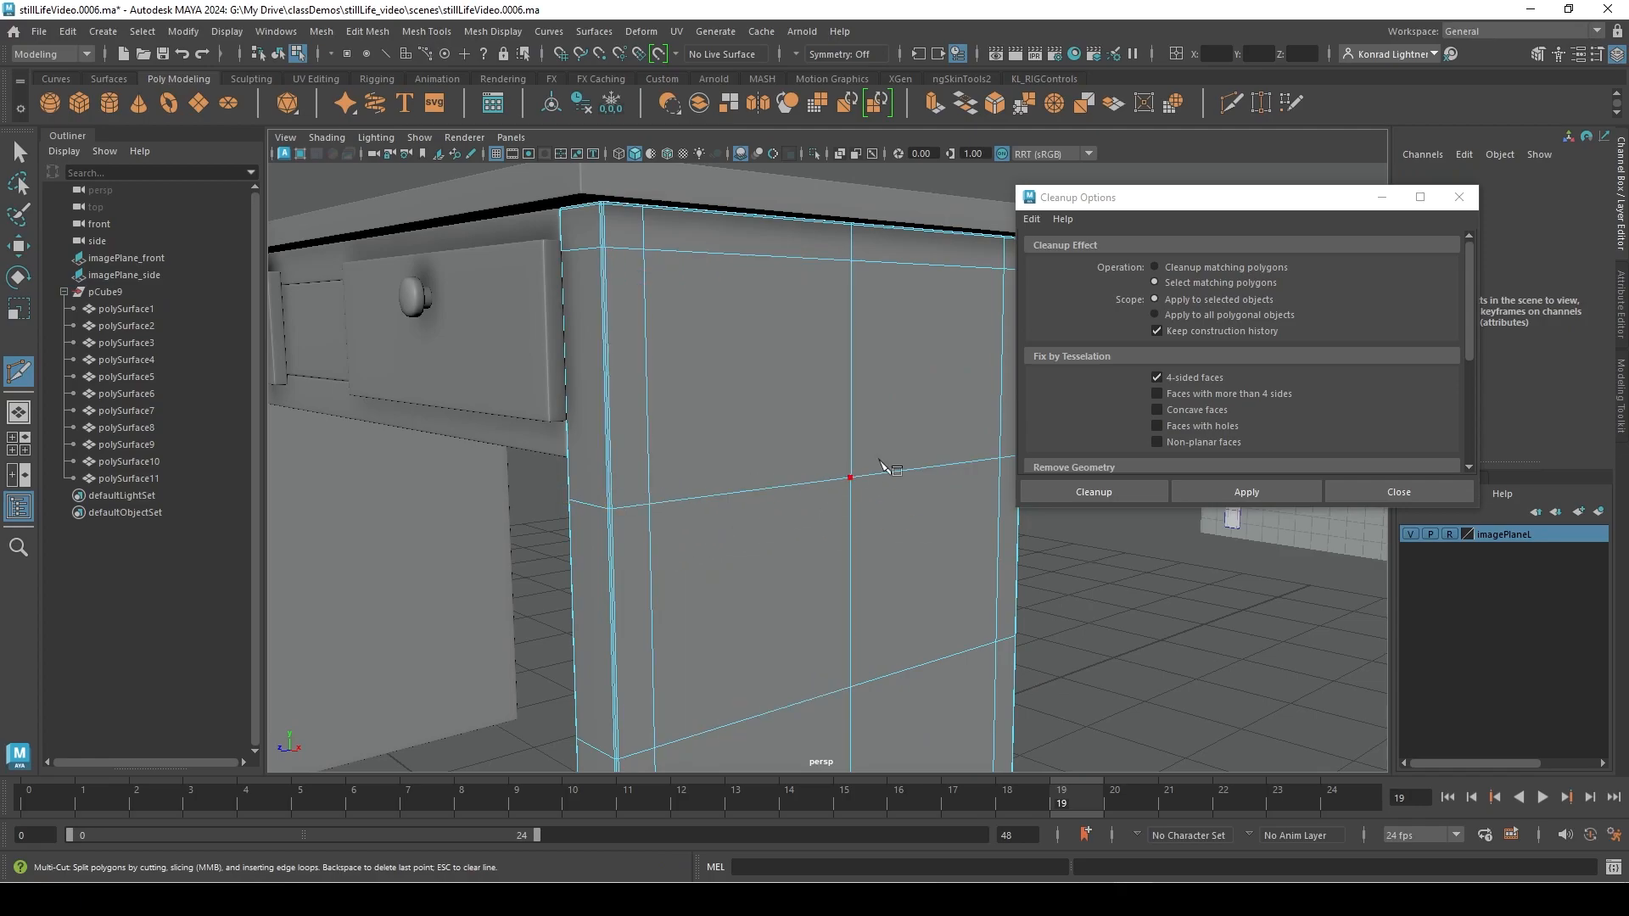
pyautogui.click(649, 504)
pyautogui.press('BackSpace')
# Switch the side panel to vertex selection and select the two stray vertices bordering the lower front-column face
pyautogui.keyDown('alt'); pyautogui.moveTo(584, 624); pyautogui.dragTo(508, 175, button='middle'); pyautogui.keyUp('alt')
pyautogui.press('w')
pyautogui.moveTo(718, 334); pyautogui.dragTo(649, 336, button='right')
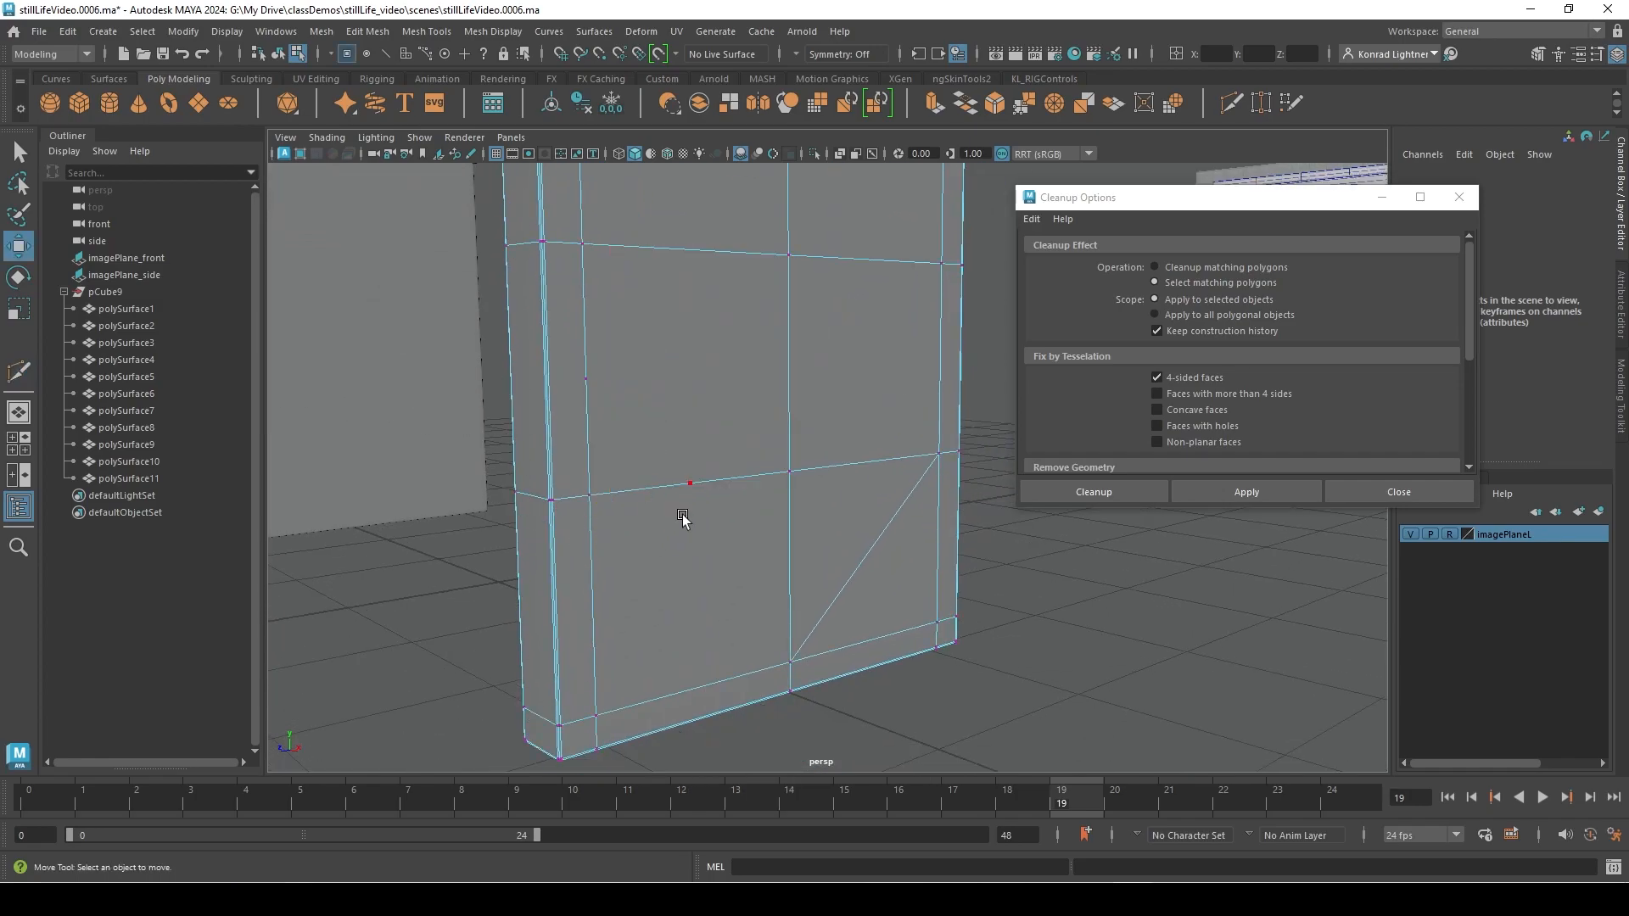
pyautogui.click(699, 485)
pyautogui.keyDown('shift'); pyautogui.click(789, 471); pyautogui.keyUp('shift')
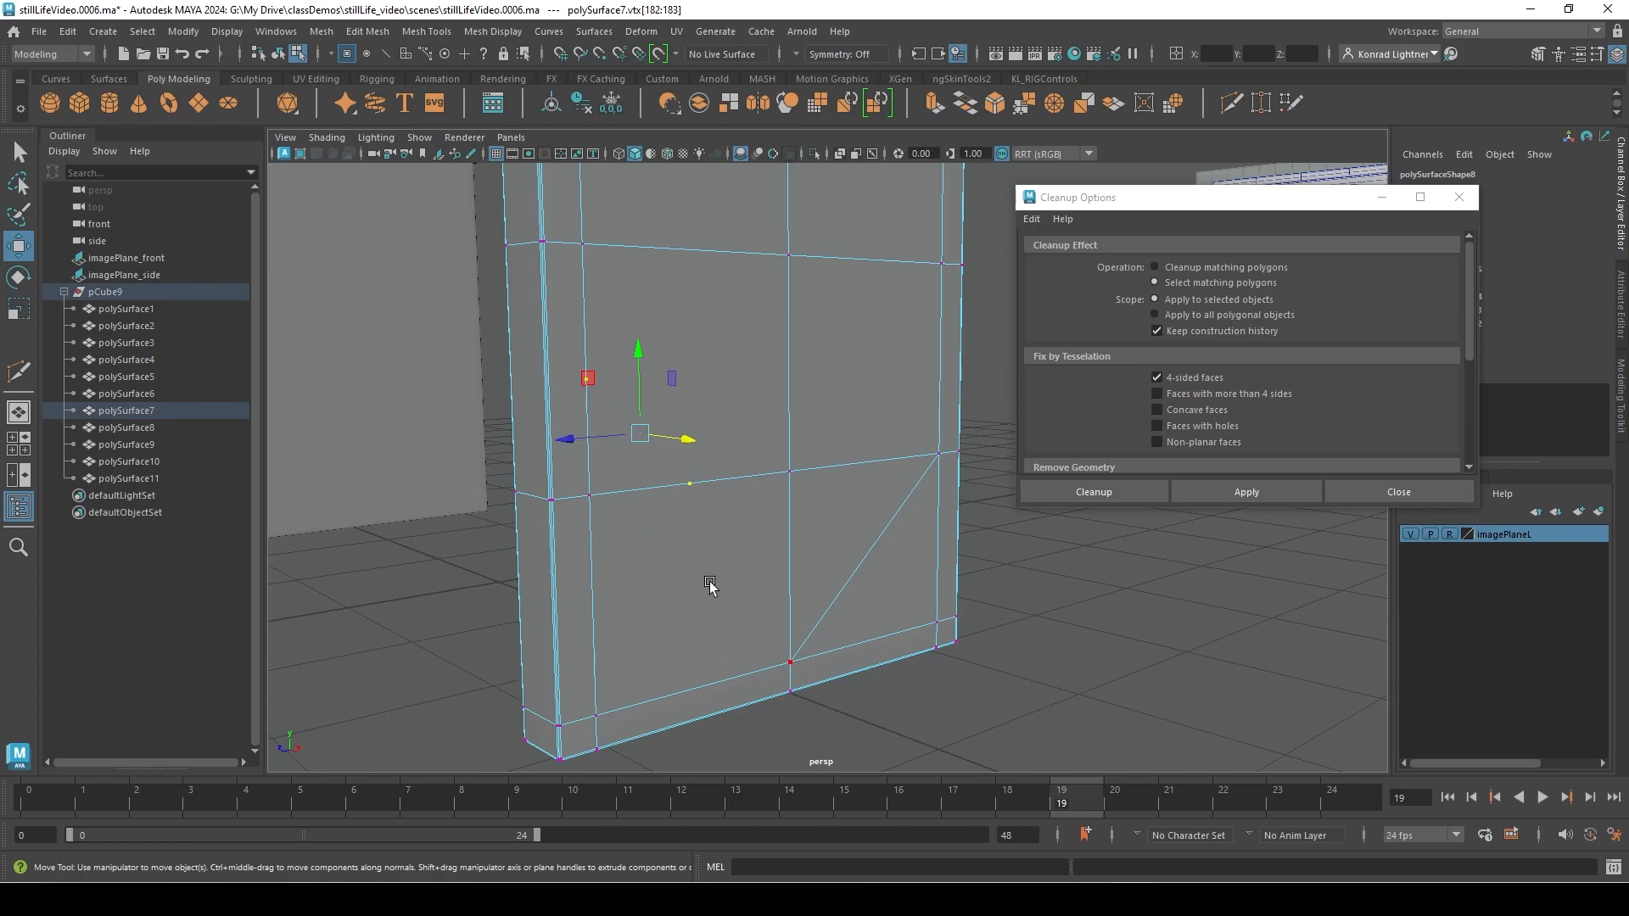
pyautogui.rightClick(775, 423)
pyautogui.keyDown('alt'); pyautogui.moveTo(869, 390); pyautogui.dragTo(733, 562); pyautogui.keyUp('alt')
pyautogui.moveTo(801, 506); pyautogui.dragTo(686, 374, button='right')
pyautogui.scroll(-5, 685, 374)
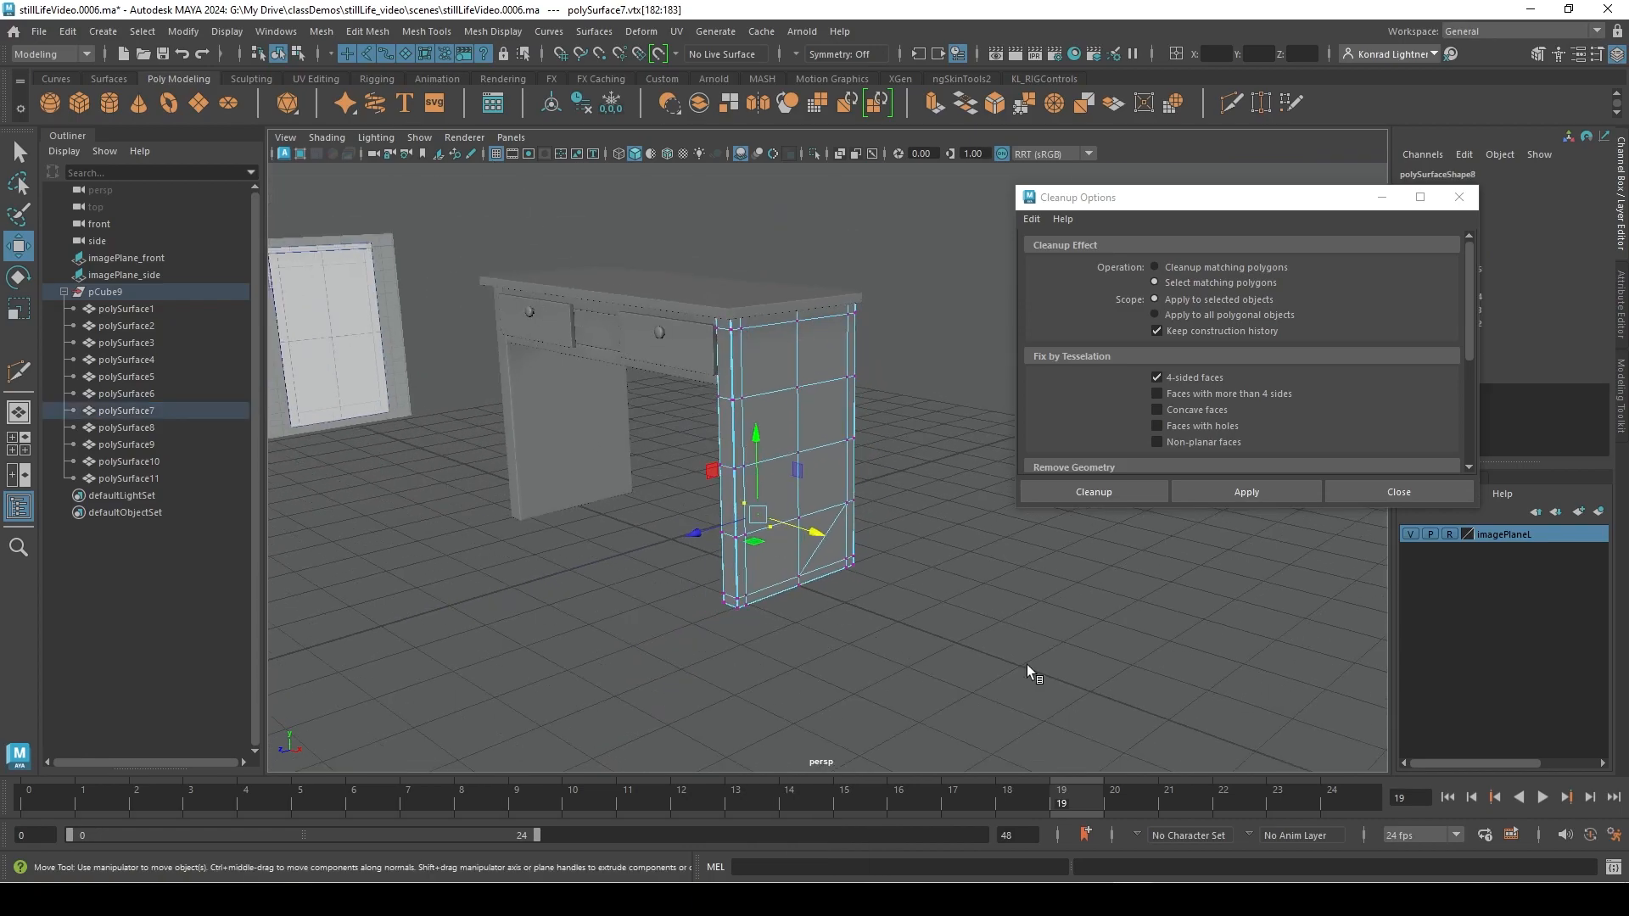
# Select all of the side panel's vertices and delete the stray ones that no longer join edges
pyautogui.hotkey('ctrl', 'shift', 'a')
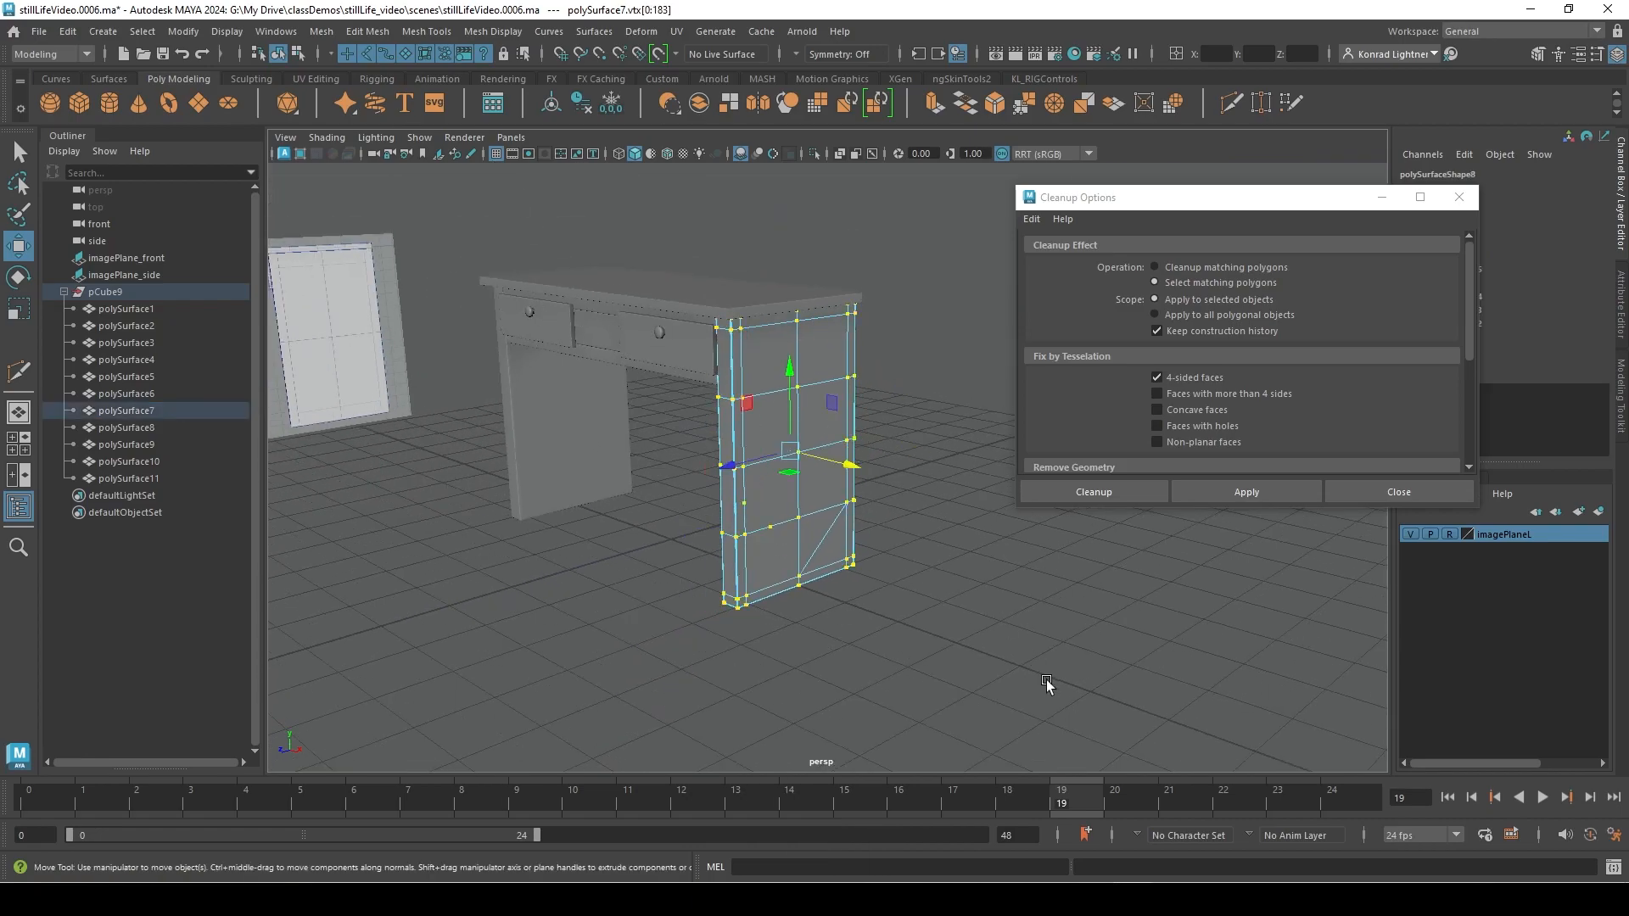
pyautogui.click(867, 594)
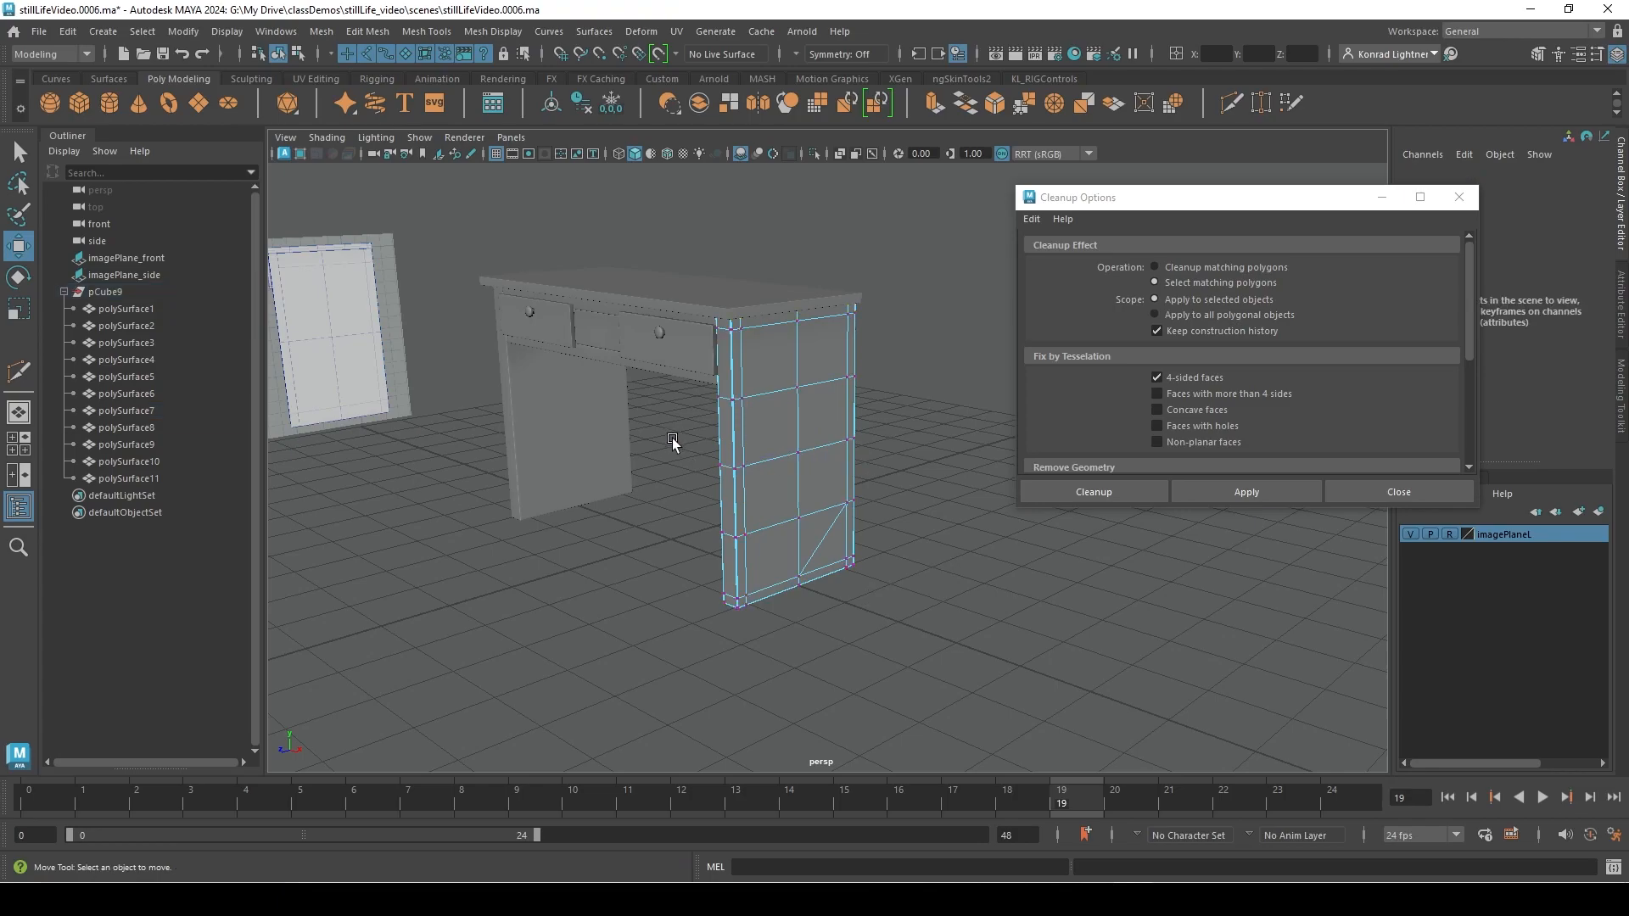
pyautogui.scroll(5, 609, 600)
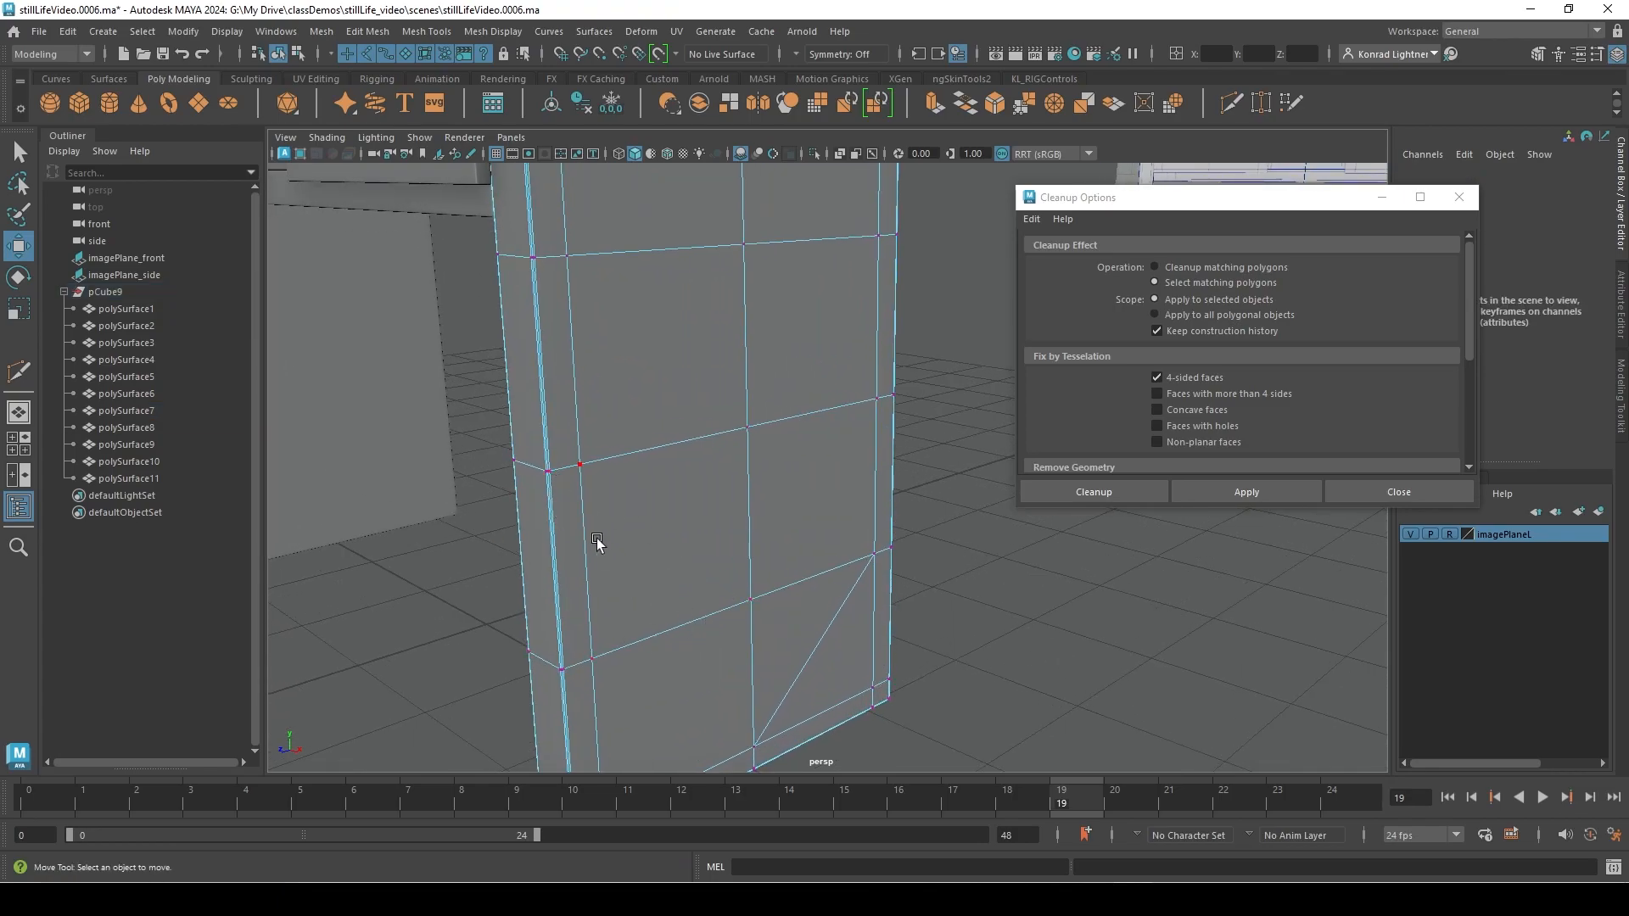
pyautogui.scroll(-2, 925, 592)
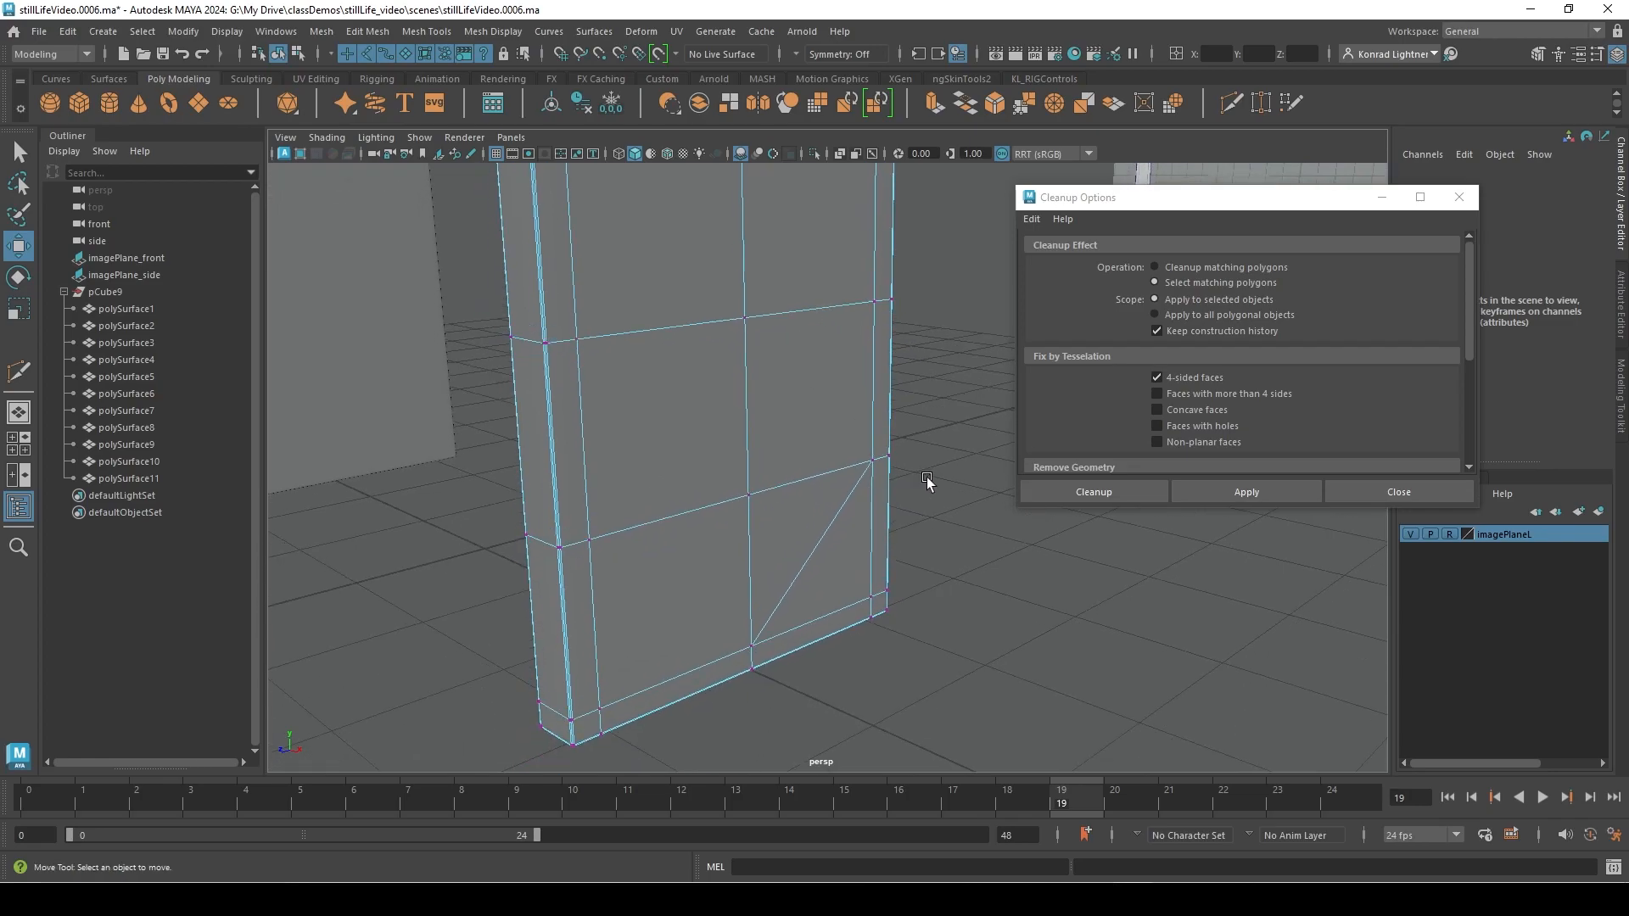
# Switch the side panel to edge selection and delete the diagonal edge in the bottom rear-column face
pyautogui.moveTo(778, 400); pyautogui.dragTo(772, 345, button='right')
pyautogui.click(810, 552)
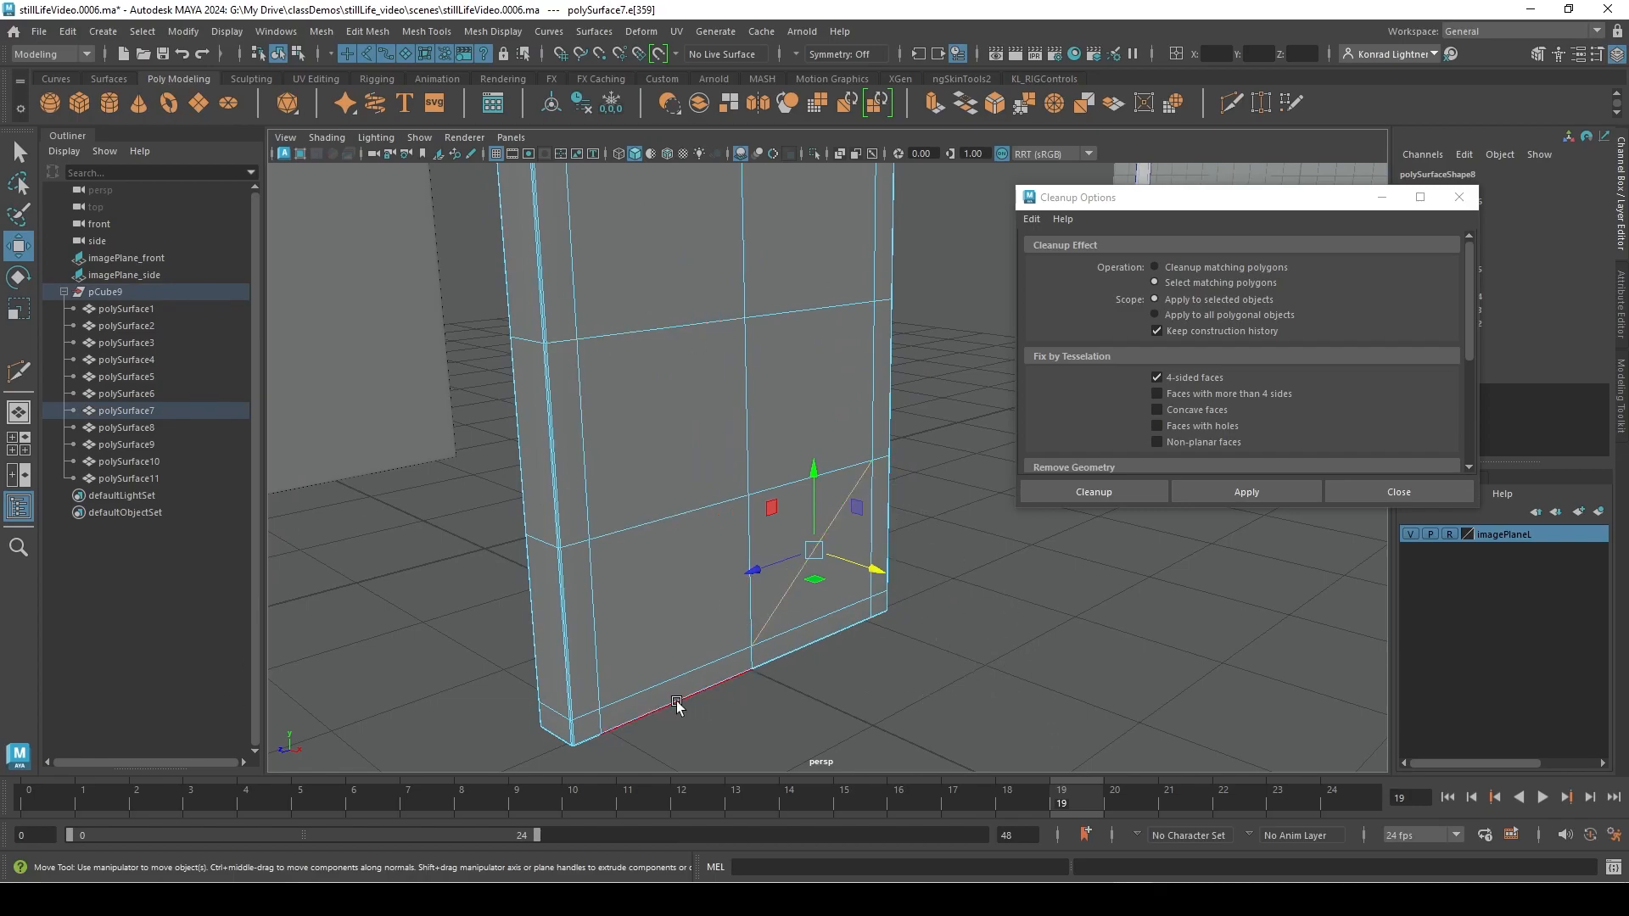
pyautogui.scroll(-3, 674, 558)
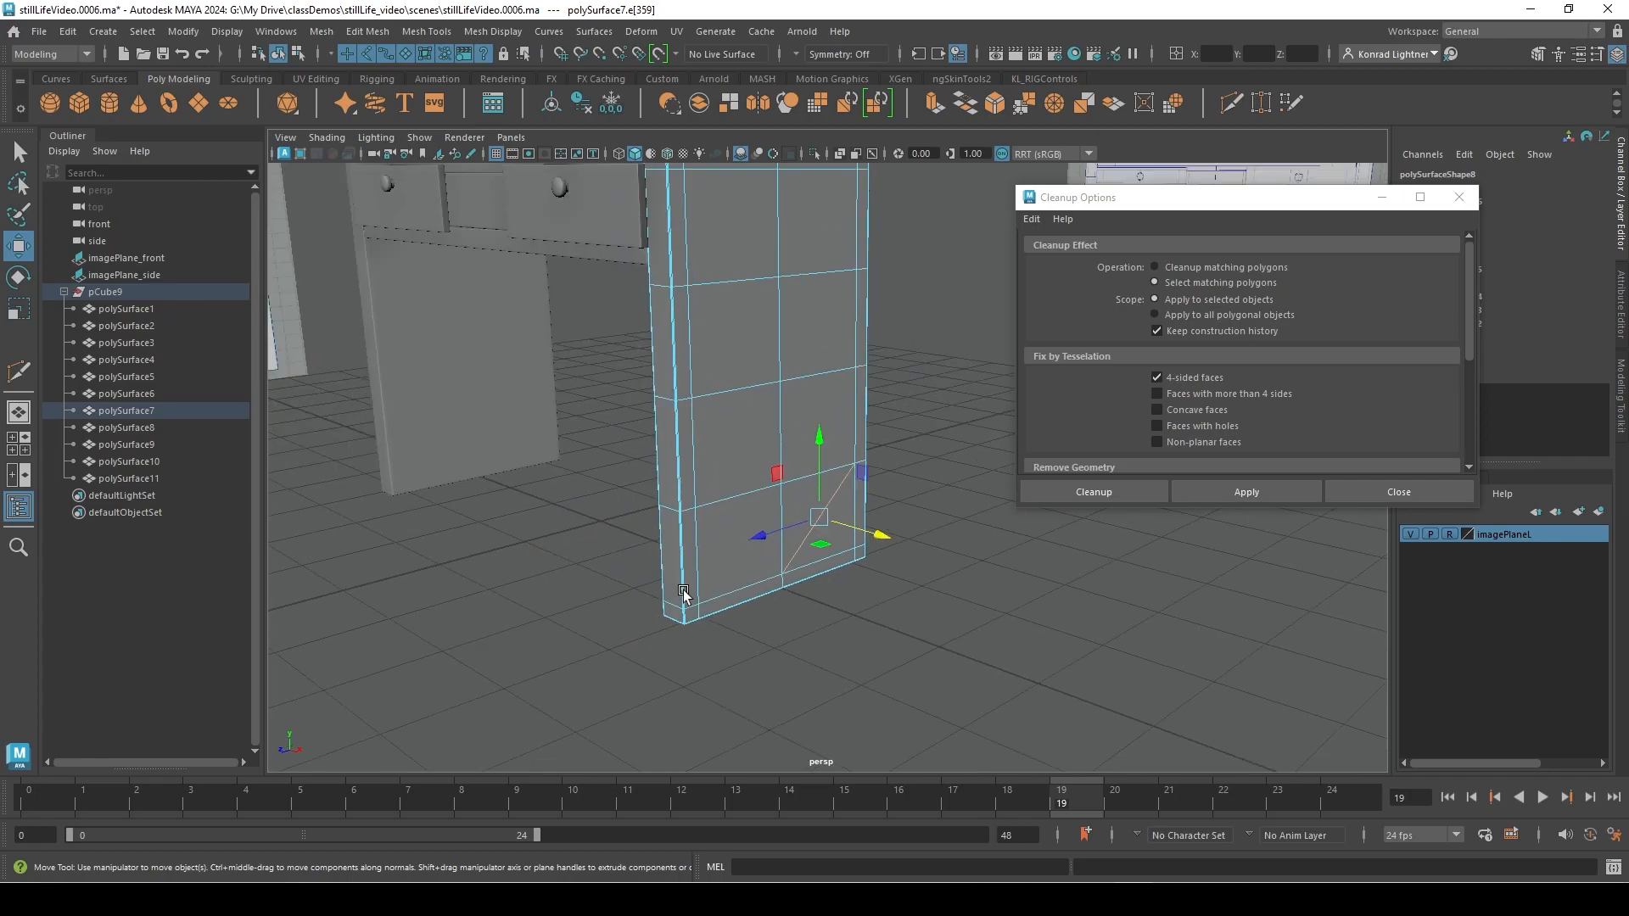
pyautogui.scroll(2, 749, 480)
pyautogui.scroll(-2, 747, 483)
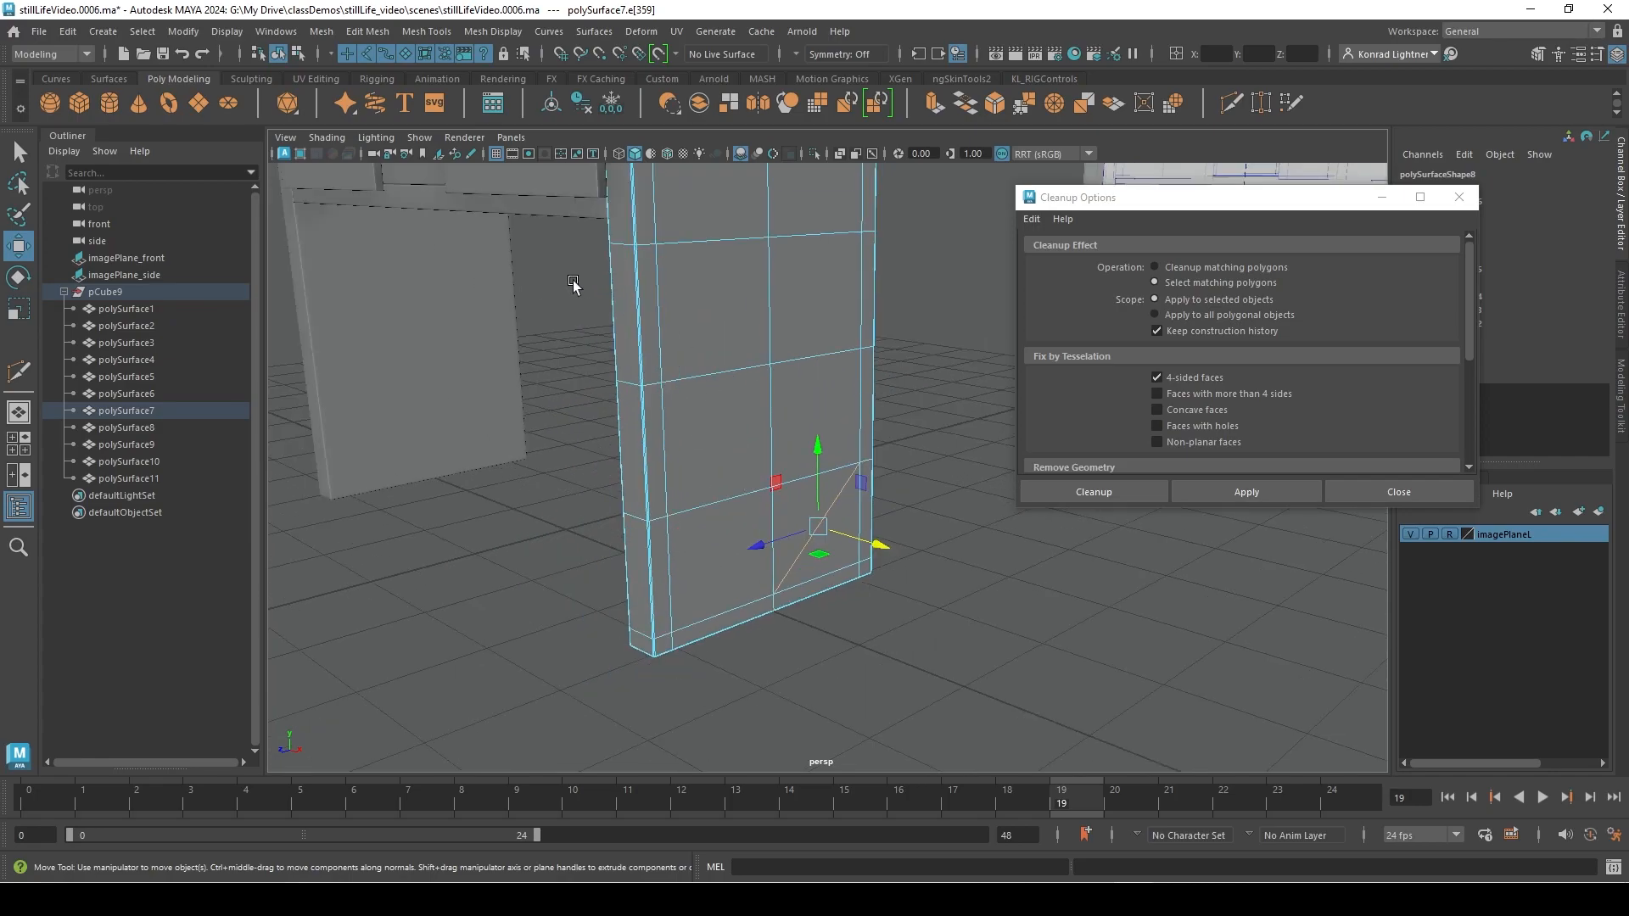
pyautogui.scroll(-1, 575, 273)
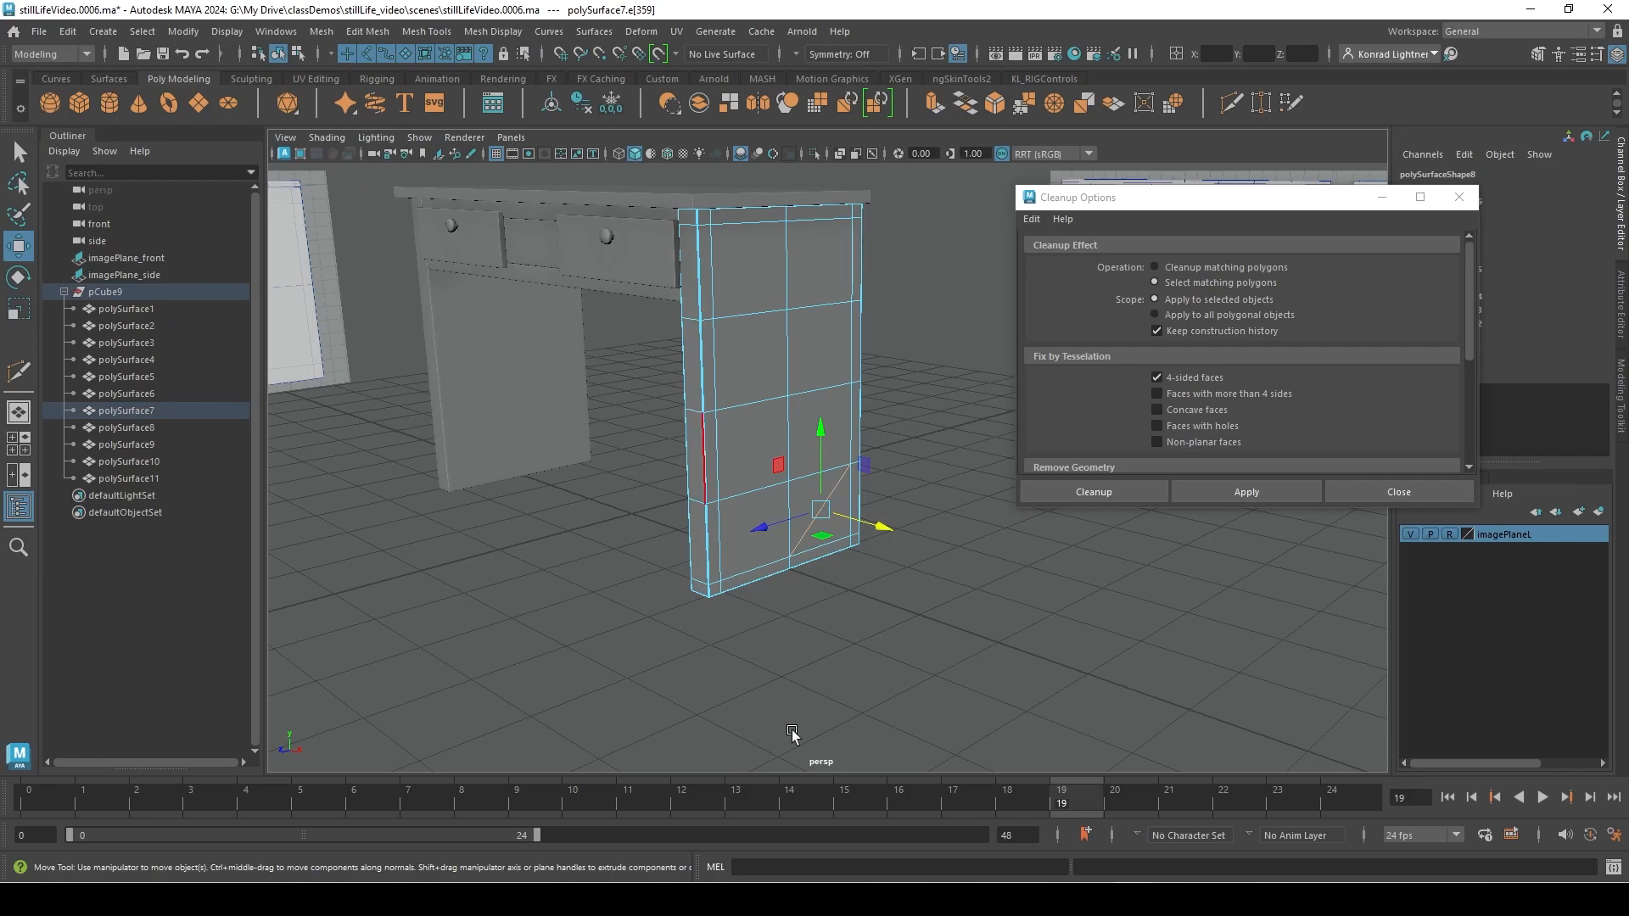
pyautogui.scroll(3, 758, 662)
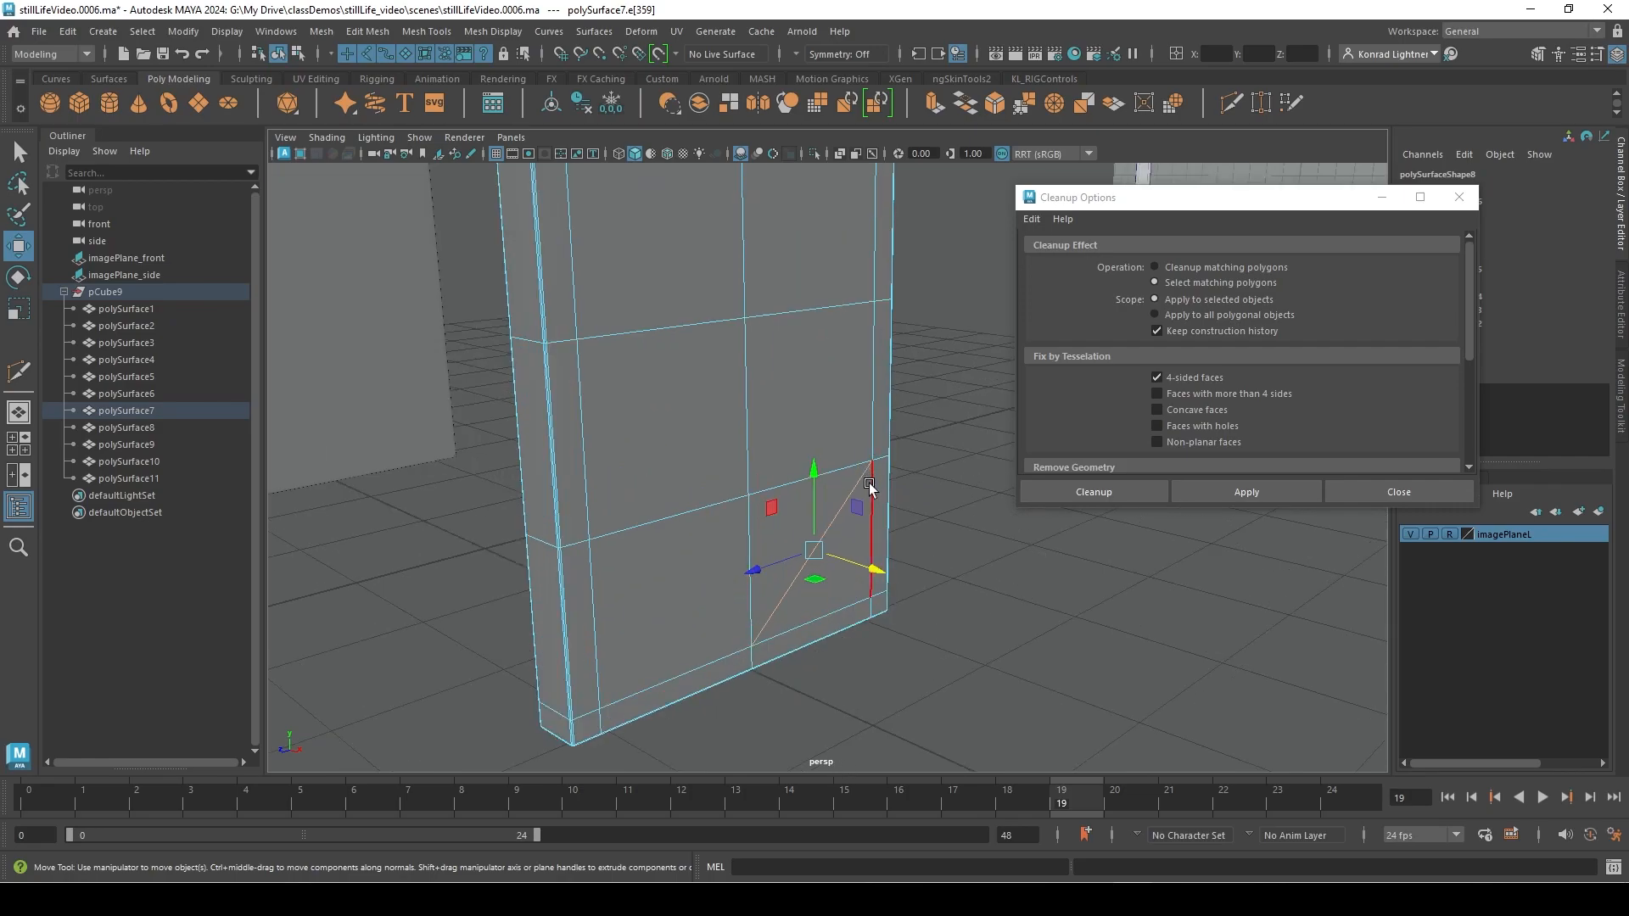
pyautogui.click(965, 611)
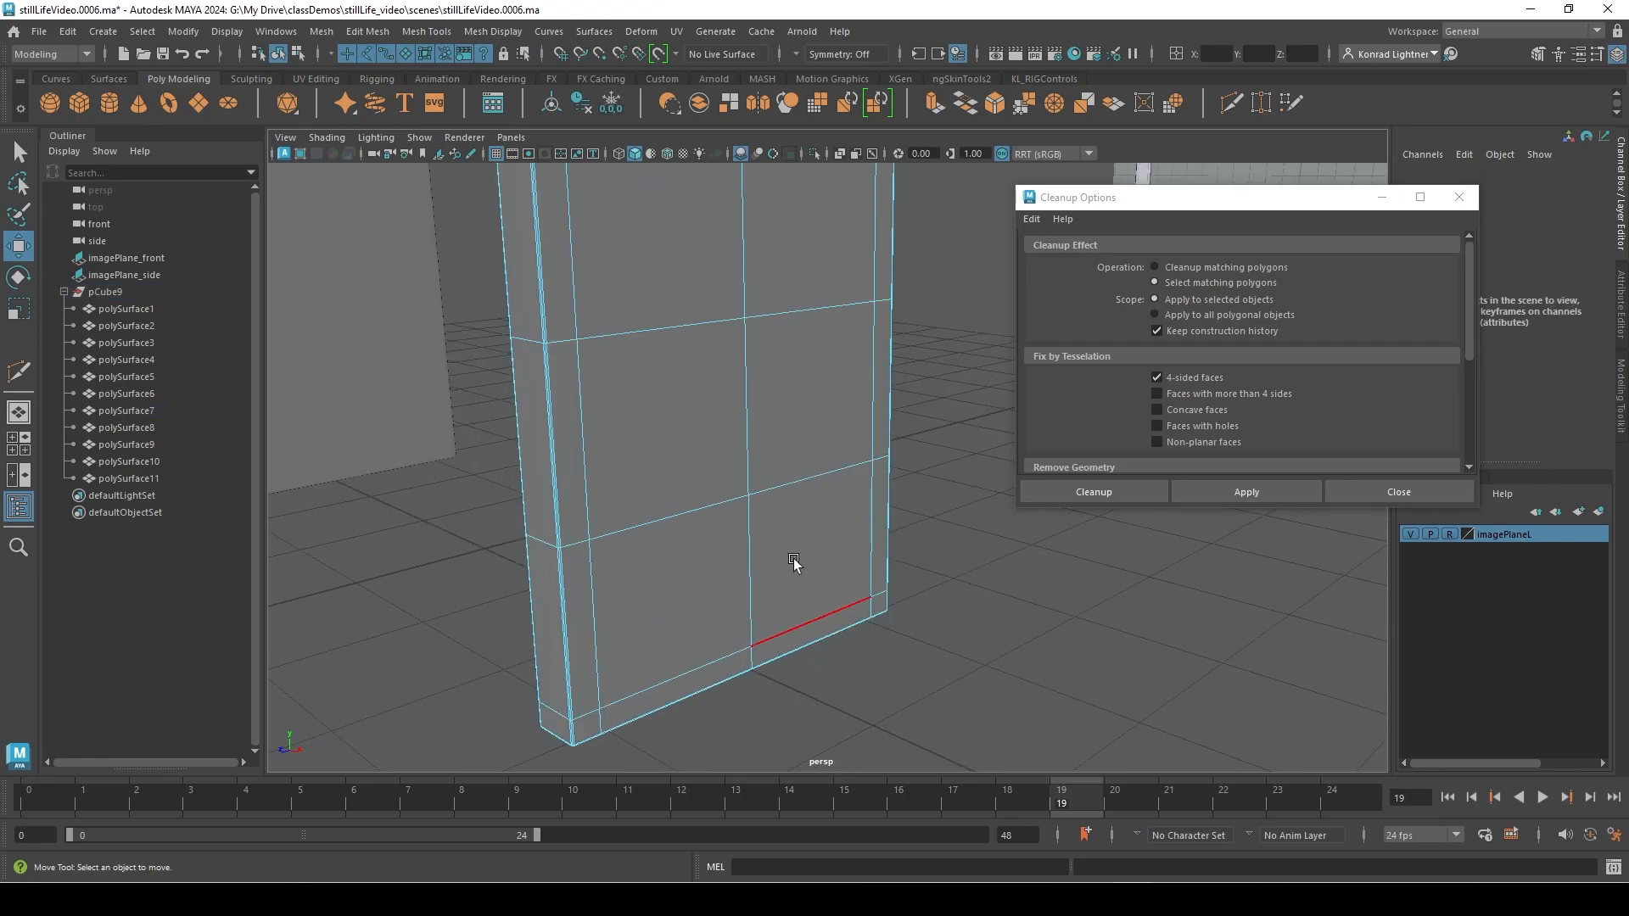
# Select all desk pieces and apply Cleanup with 4-sided faces again to check for remaining non-quad faces
pyautogui.keyDown('alt'); pyautogui.moveTo(789, 678); pyautogui.dragTo(314, 577, button='right'); pyautogui.keyUp('alt')
pyautogui.moveTo(753, 428); pyautogui.dragTo(852, 291, button='right')
pyautogui.keyDown('alt'); pyautogui.moveTo(836, 314); pyautogui.dragTo(608, 365, button='right'); pyautogui.keyUp('alt')
pyautogui.moveTo(594, 265); pyautogui.dragTo(848, 591)
pyautogui.click(1215, 488)
pyautogui.click(578, 287)
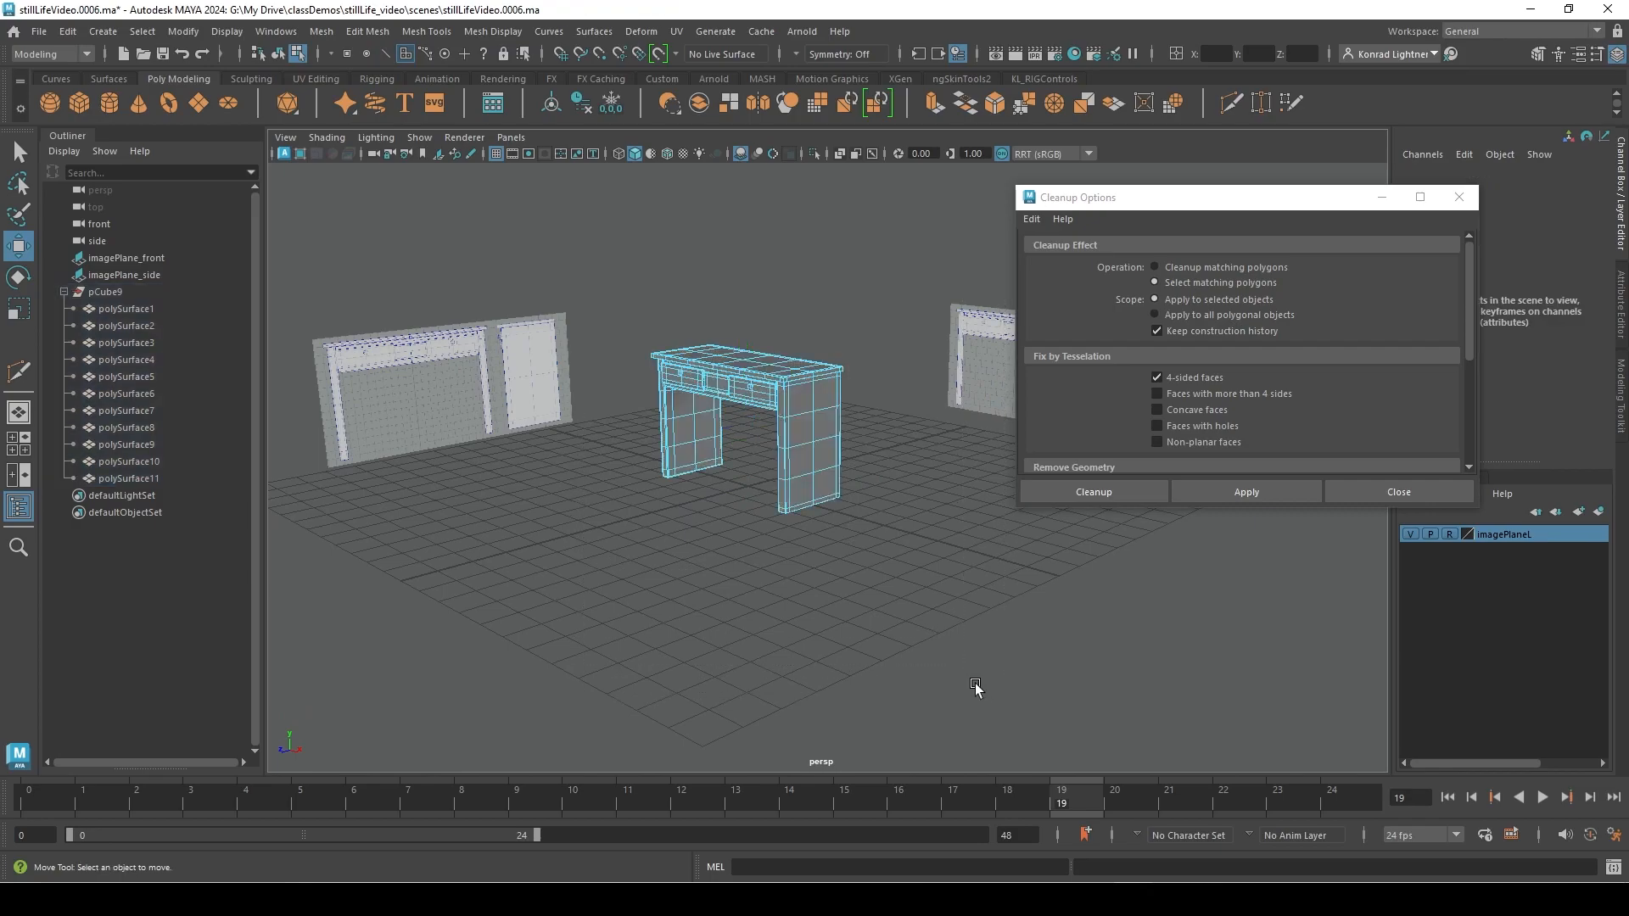
# Check the desk in wireframe, restore shaded display, and select the near side panel as an object
pyautogui.keyDown('alt'); pyautogui.moveTo(910, 724); pyautogui.dragTo(908, 726, button='middle'); pyautogui.keyUp('alt')
pyautogui.keyDown('alt'); pyautogui.moveTo(847, 297); pyautogui.dragTo(815, 349); pyautogui.keyUp('alt')
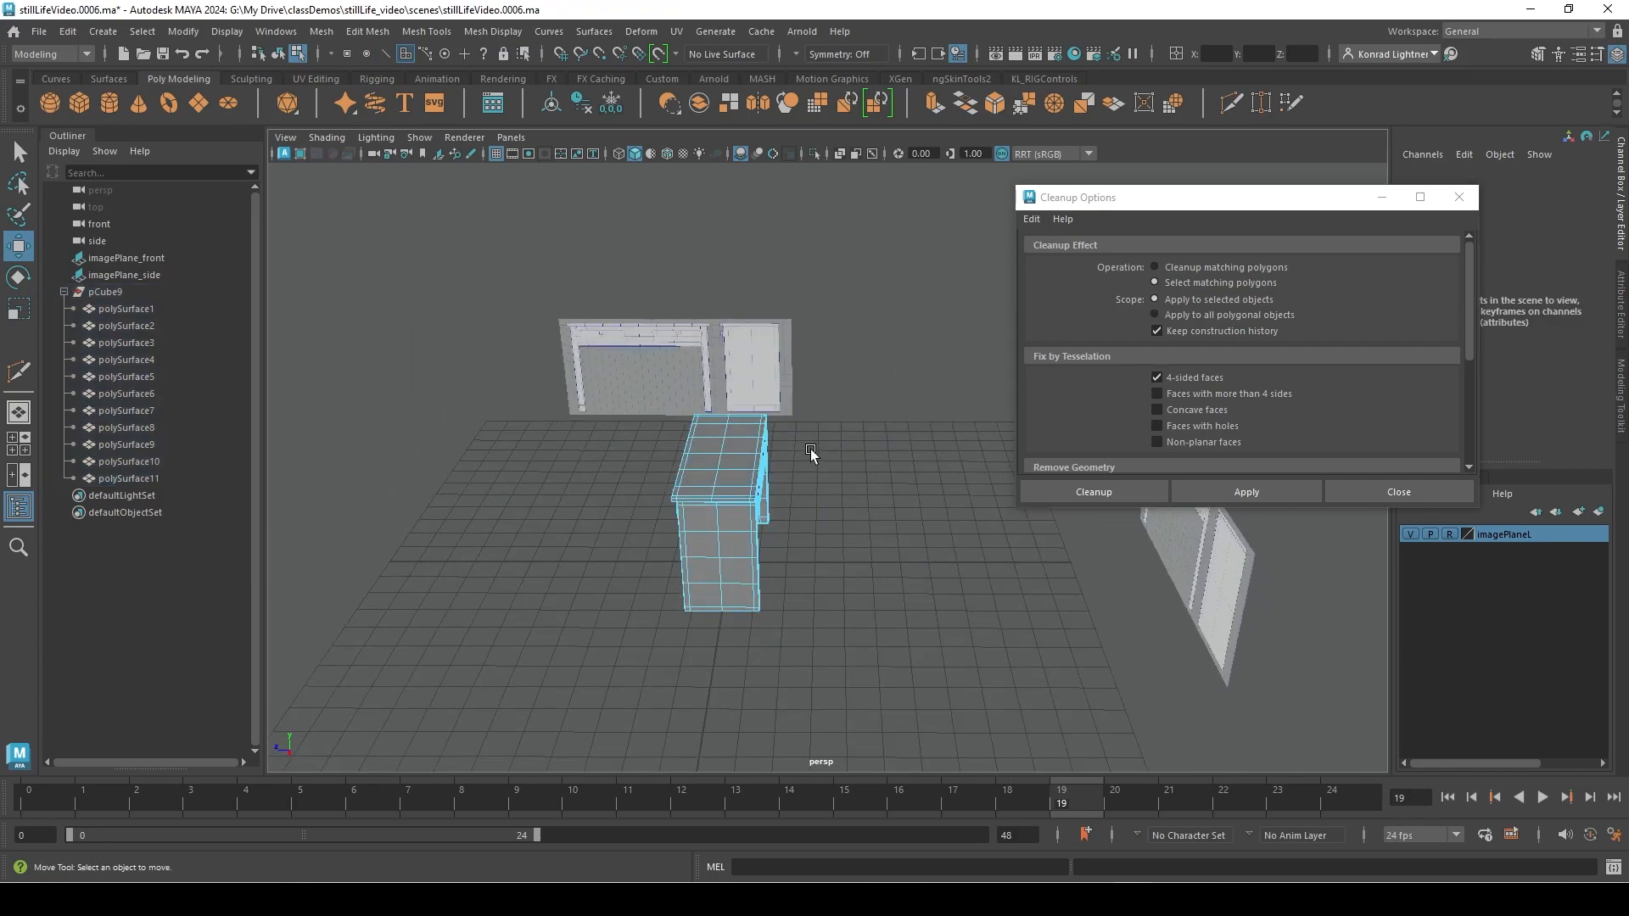
pyautogui.press('4')
pyautogui.keyDown('alt'); pyautogui.moveTo(856, 584); pyautogui.dragTo(1011, 640); pyautogui.keyUp('alt')
pyautogui.moveTo(851, 397); pyautogui.dragTo(936, 379, button='right')
pyautogui.keyDown('alt'); pyautogui.moveTo(959, 609); pyautogui.dragTo(729, 666); pyautogui.keyUp('alt')
pyautogui.click(917, 603)
pyautogui.press('5')
pyautogui.keyDown('alt'); pyautogui.moveTo(749, 668); pyautogui.dragTo(1023, 641, button='right'); pyautogui.keyUp('alt')
pyautogui.click(740, 567)
pyautogui.keyDown('alt'); pyautogui.moveTo(549, 606); pyautogui.dragTo(724, 570, button='middle'); pyautogui.keyUp('alt')
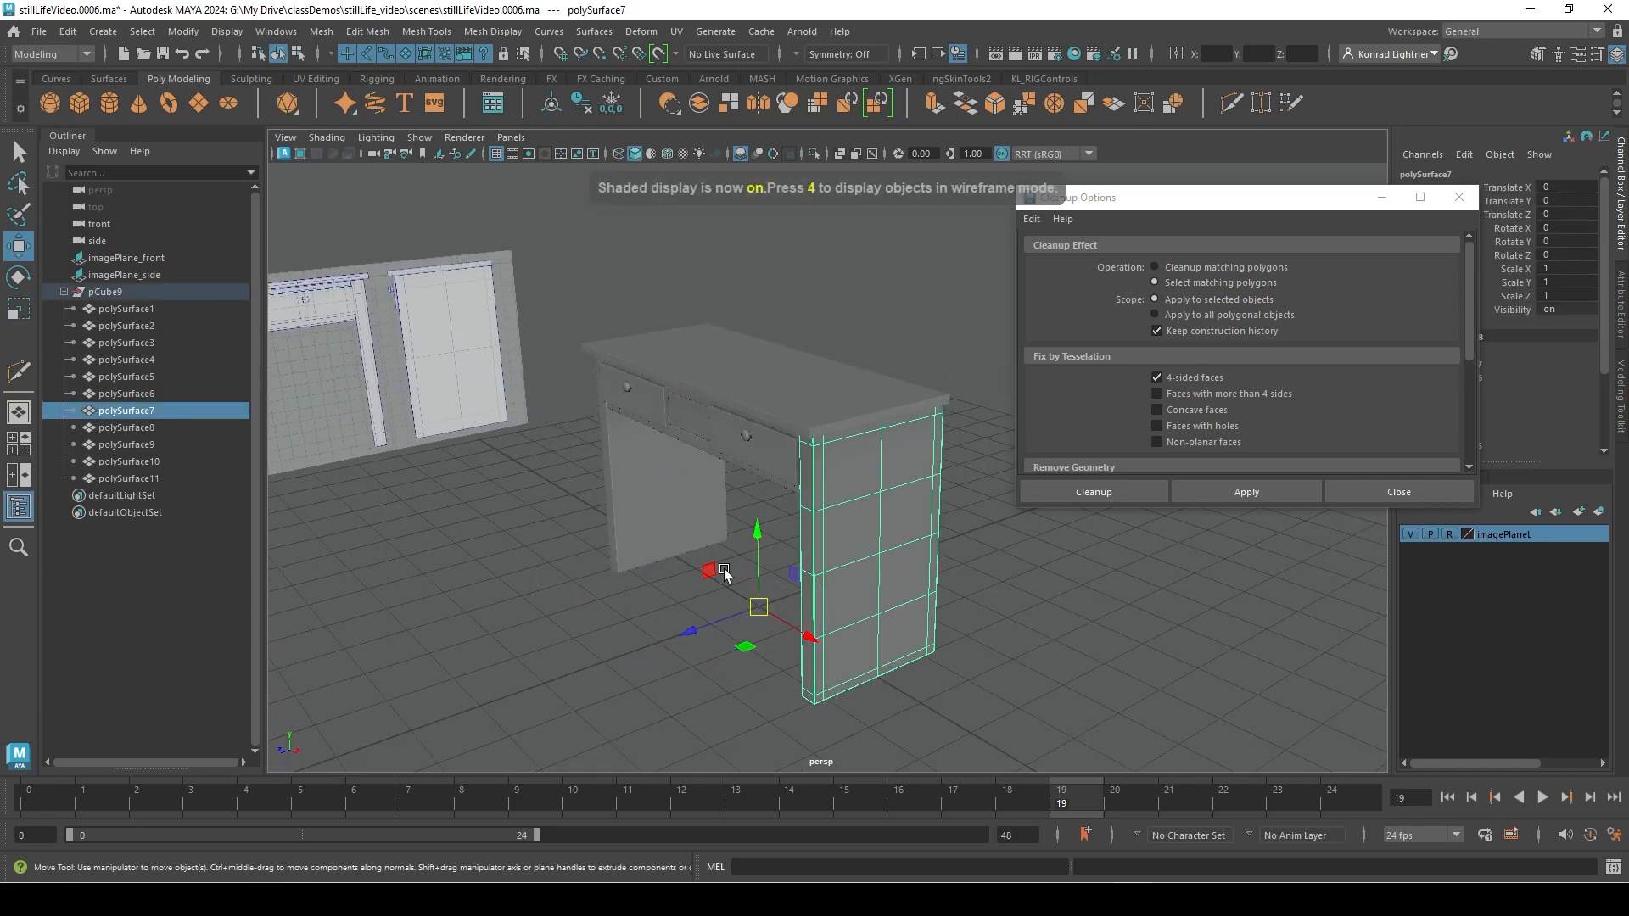
# Select the tabletop and examine its edge loops around the near front corner
pyautogui.keyDown('alt'); pyautogui.moveTo(650, 509); pyautogui.dragTo(929, 416, button='right'); pyautogui.keyUp('alt')
pyautogui.click(787, 342)
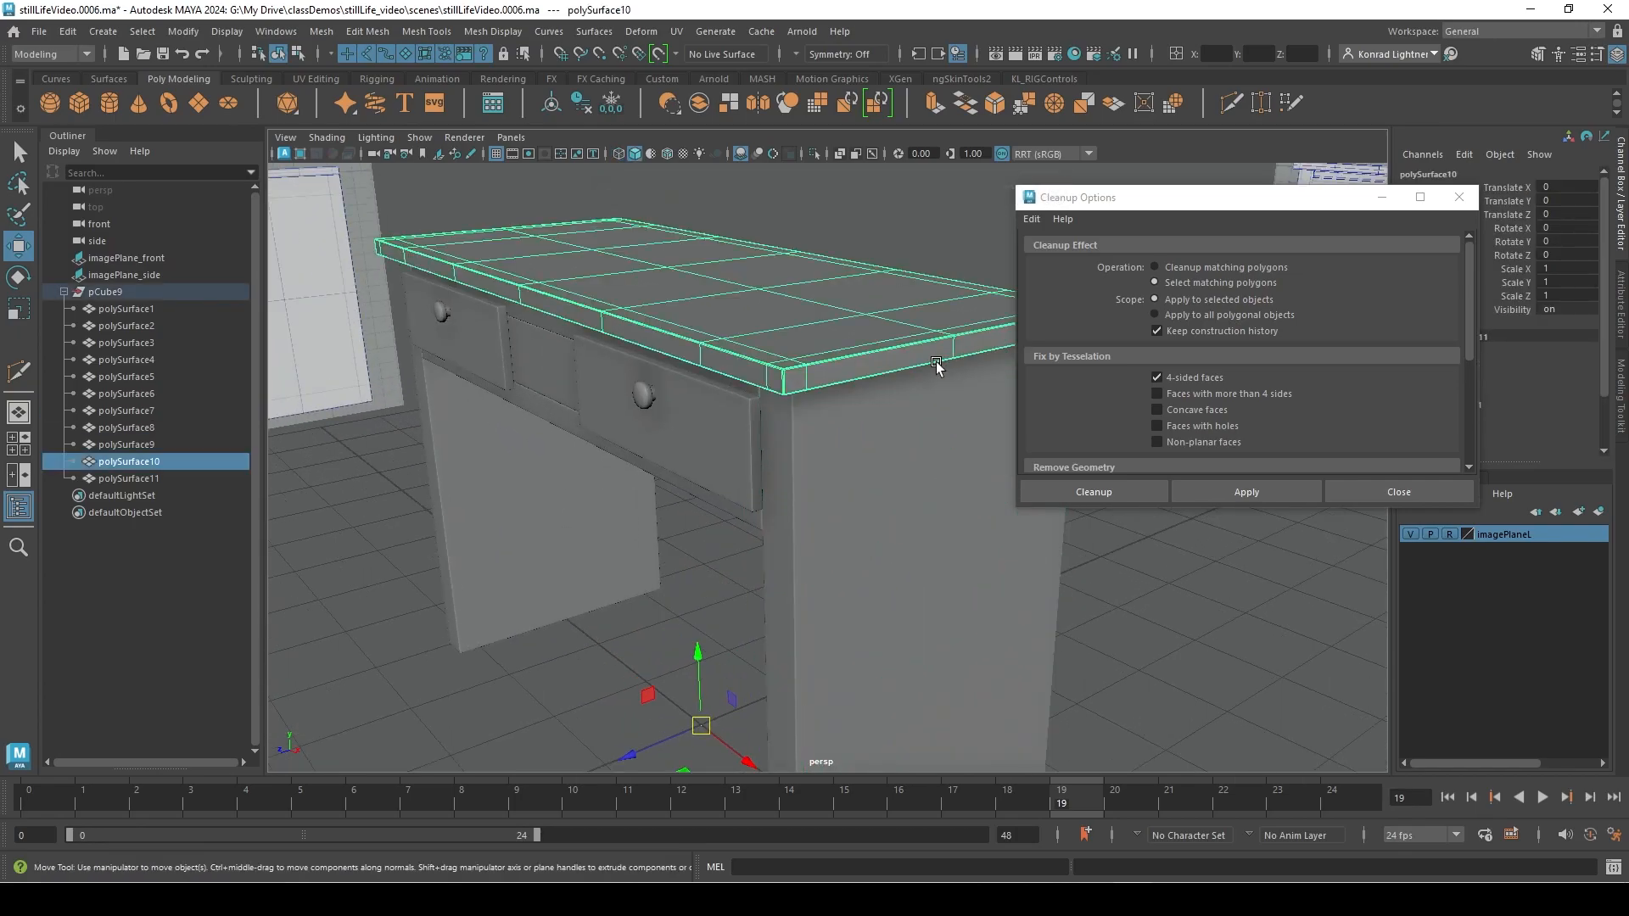
pyautogui.keyDown('alt'); pyautogui.moveTo(843, 424); pyautogui.dragTo(822, 495); pyautogui.keyUp('alt')
pyautogui.moveTo(823, 495)
pyautogui.keyDown('alt'); pyautogui.mouseDown(button='right')
pyautogui.moveTo(848, 498)
pyautogui.moveTo(731, 517)
pyautogui.moveTo(882, 515)
pyautogui.moveTo(840, 507)
pyautogui.mouseUp(button='right'); pyautogui.keyUp('alt')
pyautogui.keyDown('alt'); pyautogui.moveTo(810, 496); pyautogui.dragTo(651, 455); pyautogui.keyUp('alt')
pyautogui.keyDown('alt'); pyautogui.moveTo(651, 454); pyautogui.dragTo(734, 479, button='right'); pyautogui.keyUp('alt')
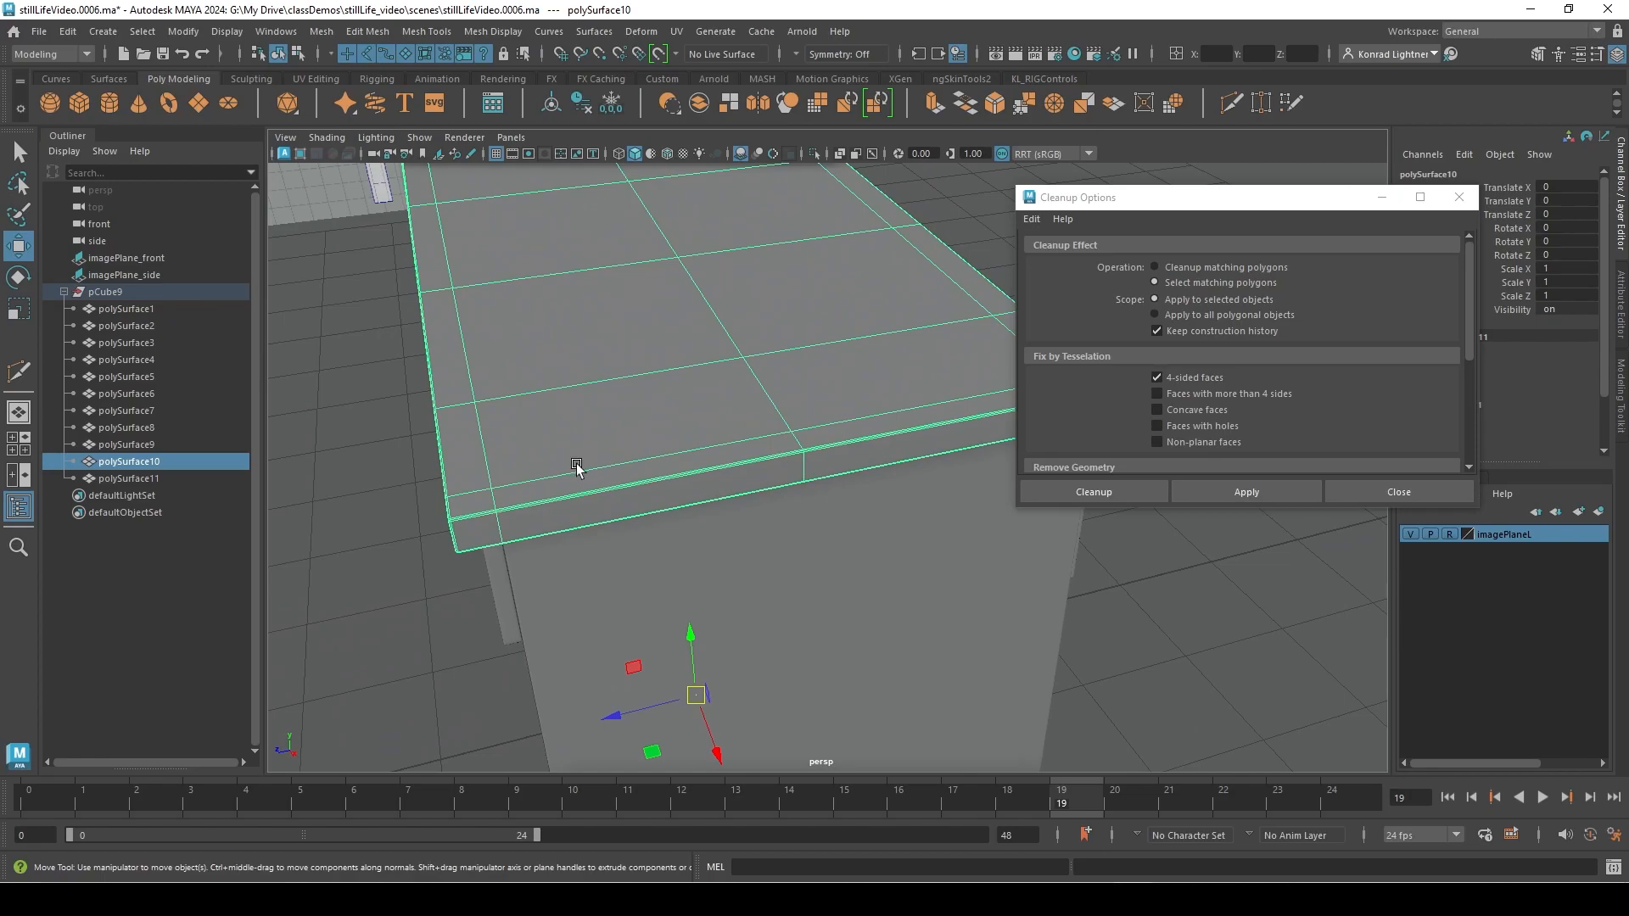
pyautogui.keyDown('alt'); pyautogui.moveTo(467, 457); pyautogui.dragTo(611, 536); pyautogui.keyUp('alt')
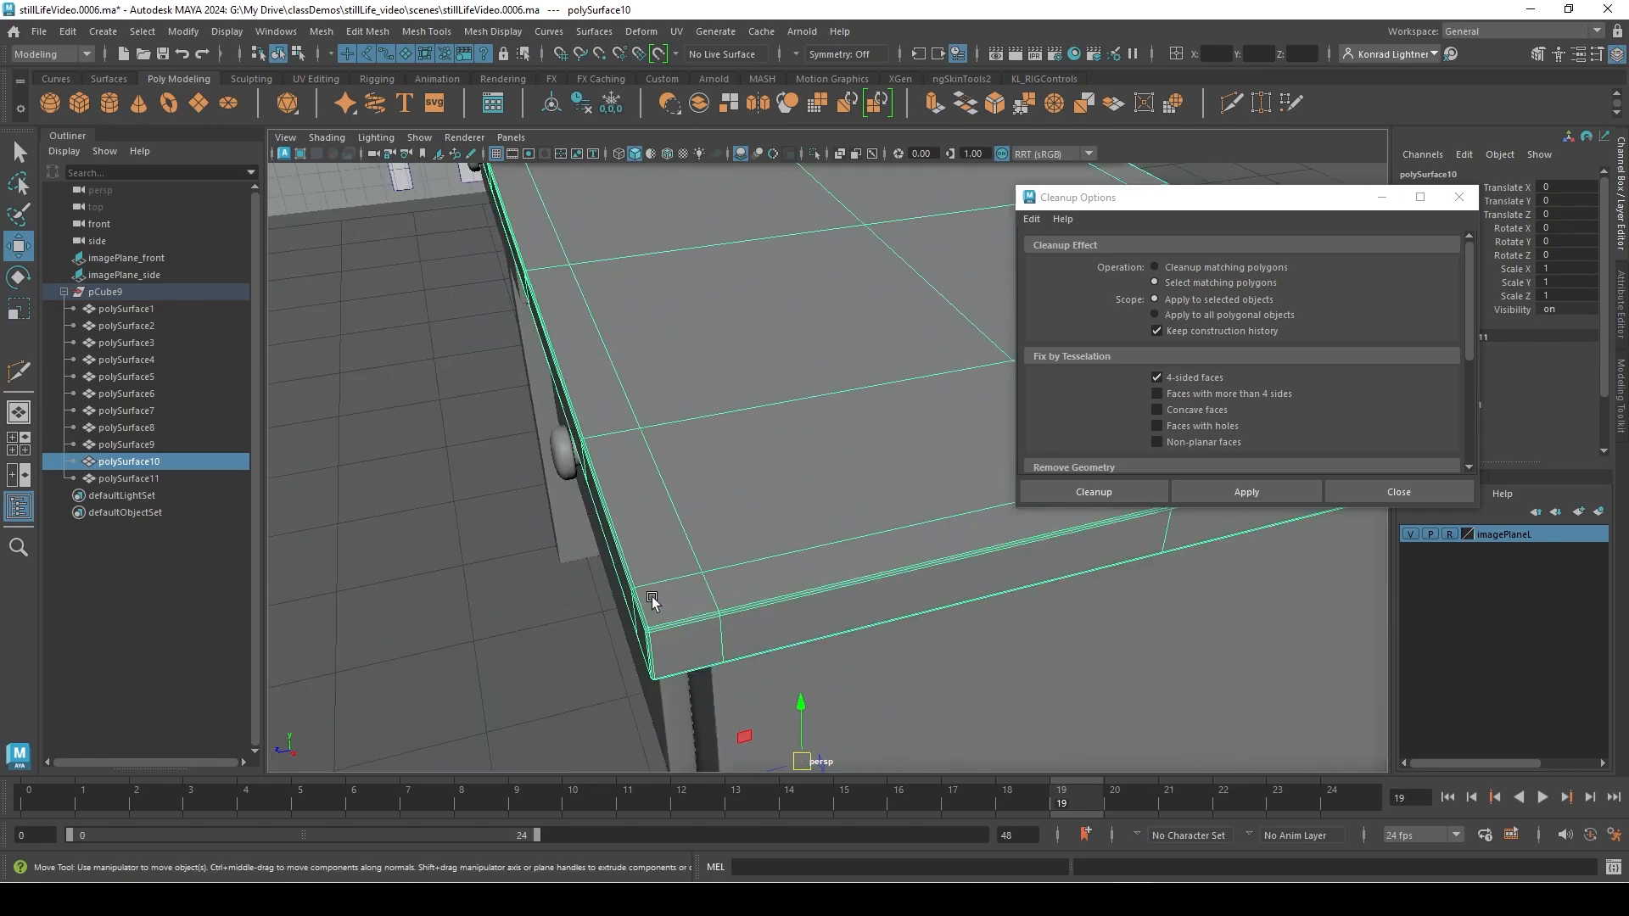
pyautogui.keyDown('alt'); pyautogui.moveTo(716, 556); pyautogui.dragTo(763, 603); pyautogui.keyUp('alt')
pyautogui.moveTo(796, 549)
pyautogui.keyDown('alt'); pyautogui.mouseDown()
pyautogui.moveTo(841, 573)
pyautogui.moveTo(879, 546)
pyautogui.moveTo(770, 565)
pyautogui.mouseUp(); pyautogui.keyUp('alt')
pyautogui.keyDown('alt'); pyautogui.moveTo(680, 603); pyautogui.dragTo(775, 562); pyautogui.keyUp('alt')
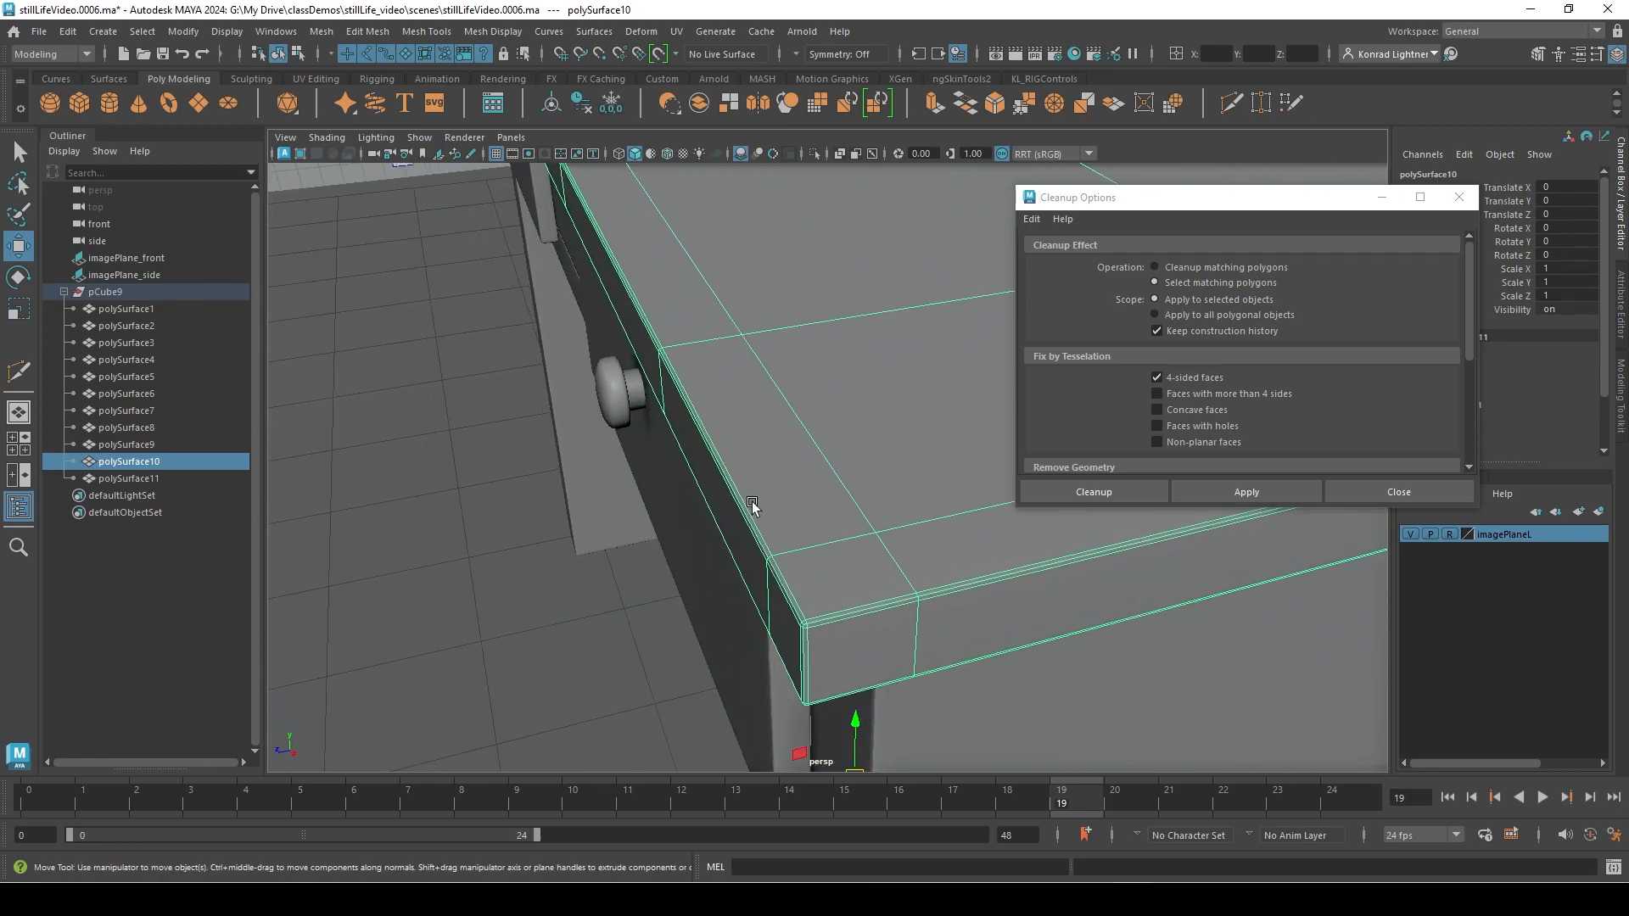
pyautogui.scroll(5, 908, 419)
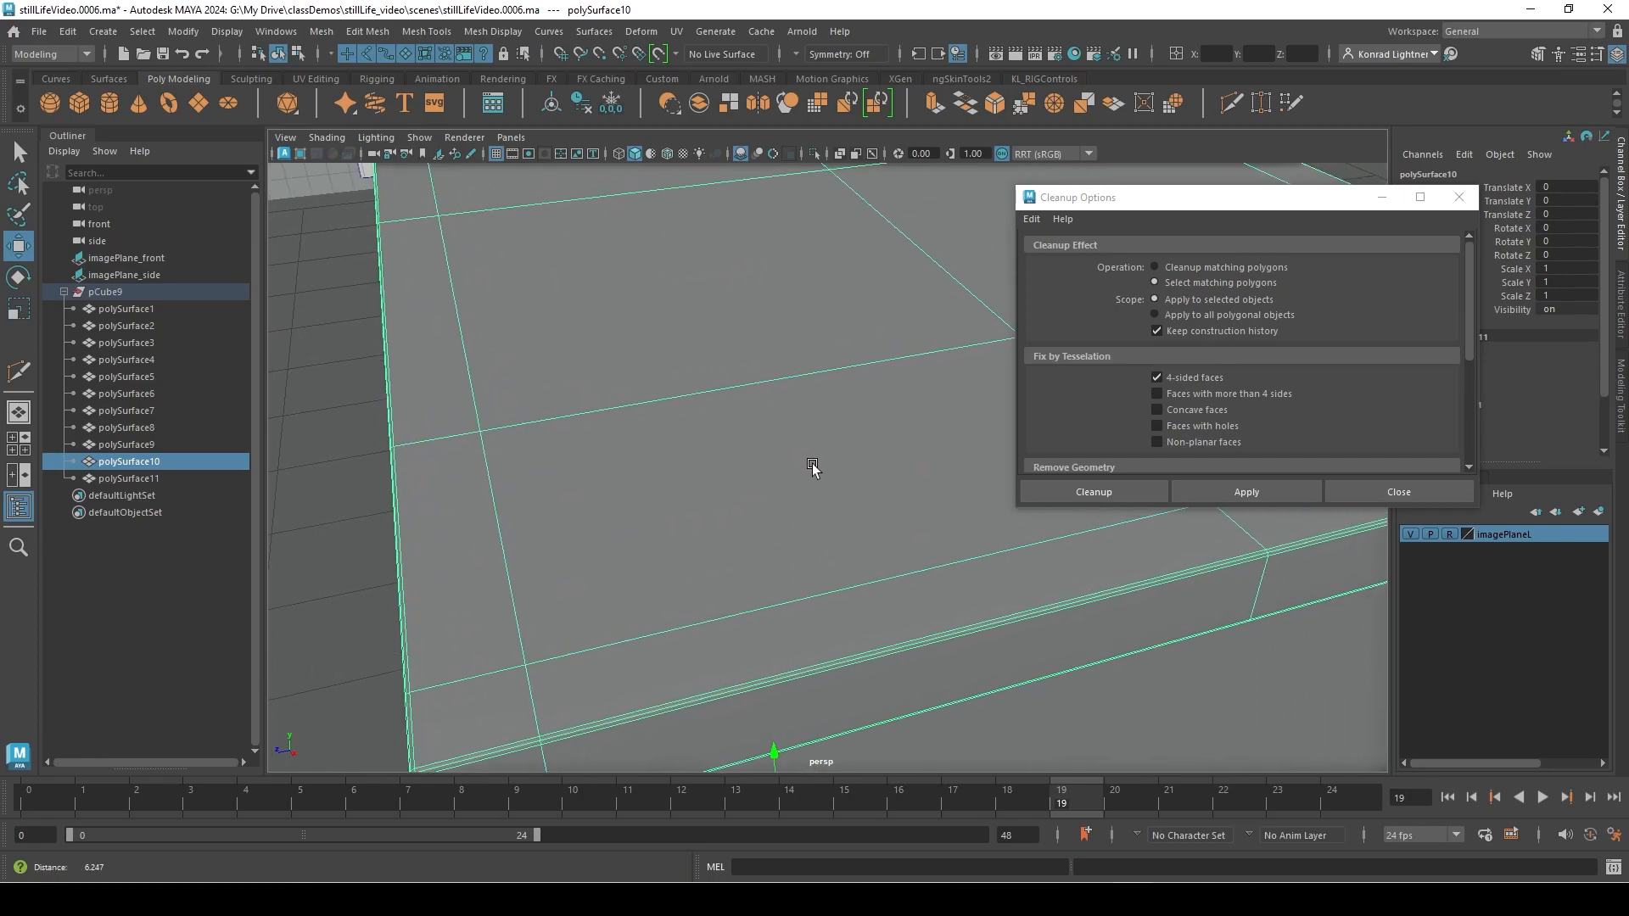
# Close Cleanup Options, then select the tabletop's lengthwise and crosswise inner edge loops and delete them
pyautogui.click(1460, 197)
pyautogui.scroll(-4, 784, 570)
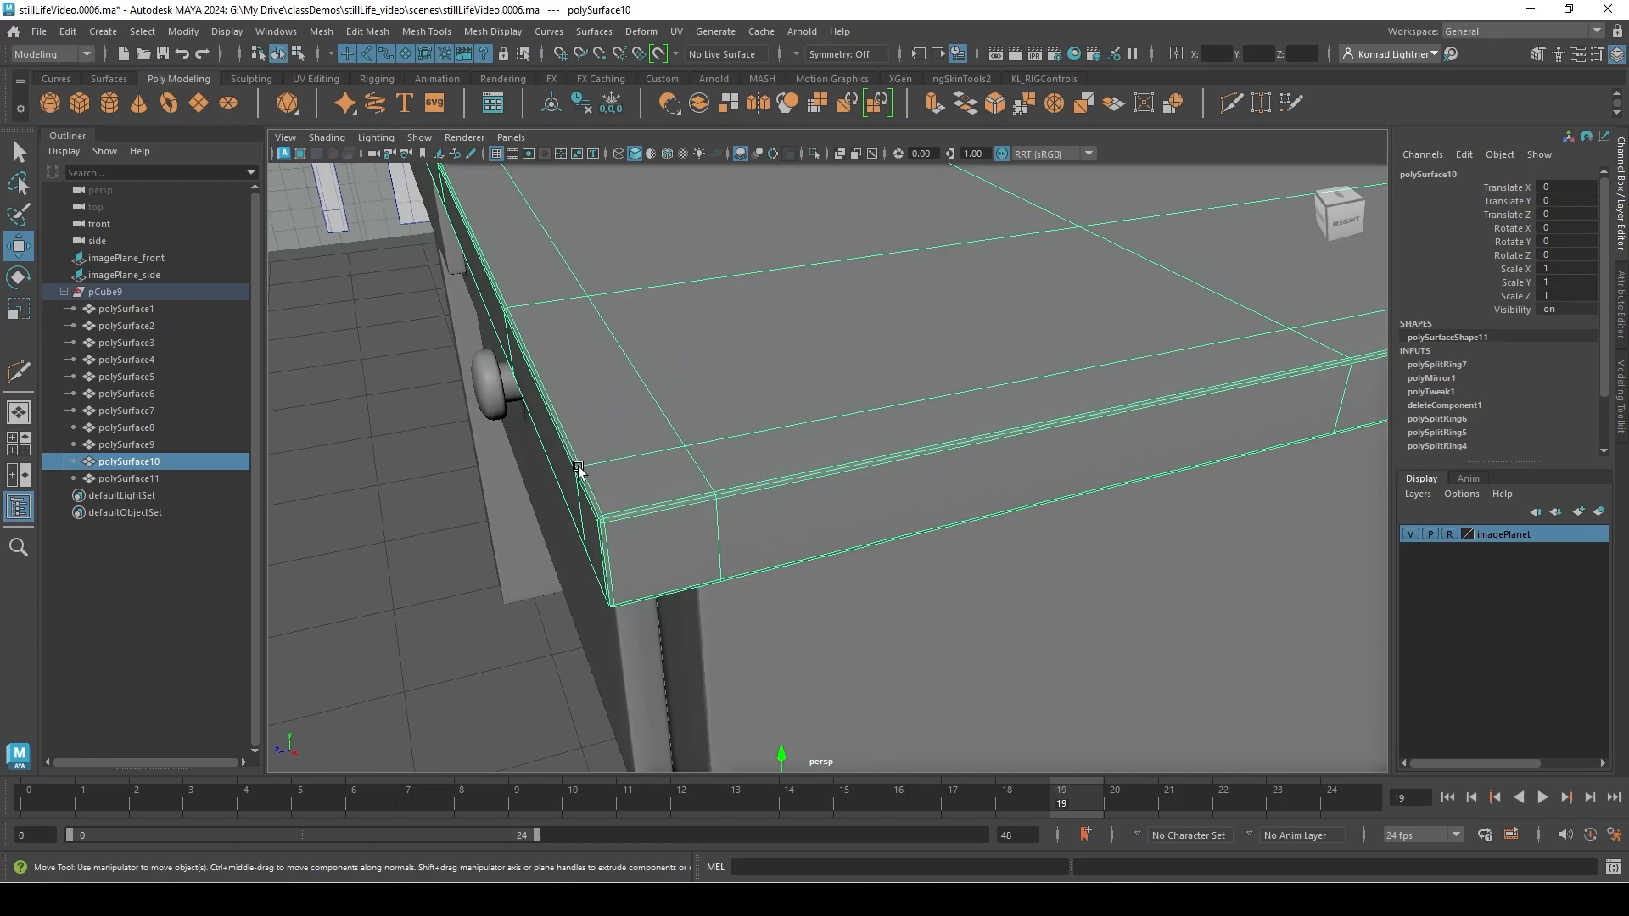
pyautogui.keyDown('alt'); pyautogui.moveTo(950, 341); pyautogui.dragTo(789, 295, button='right'); pyautogui.keyUp('alt')
pyautogui.doubleClick(720, 409)
pyautogui.keyDown('shift'); pyautogui.doubleClick(842, 419); pyautogui.keyUp('shift')
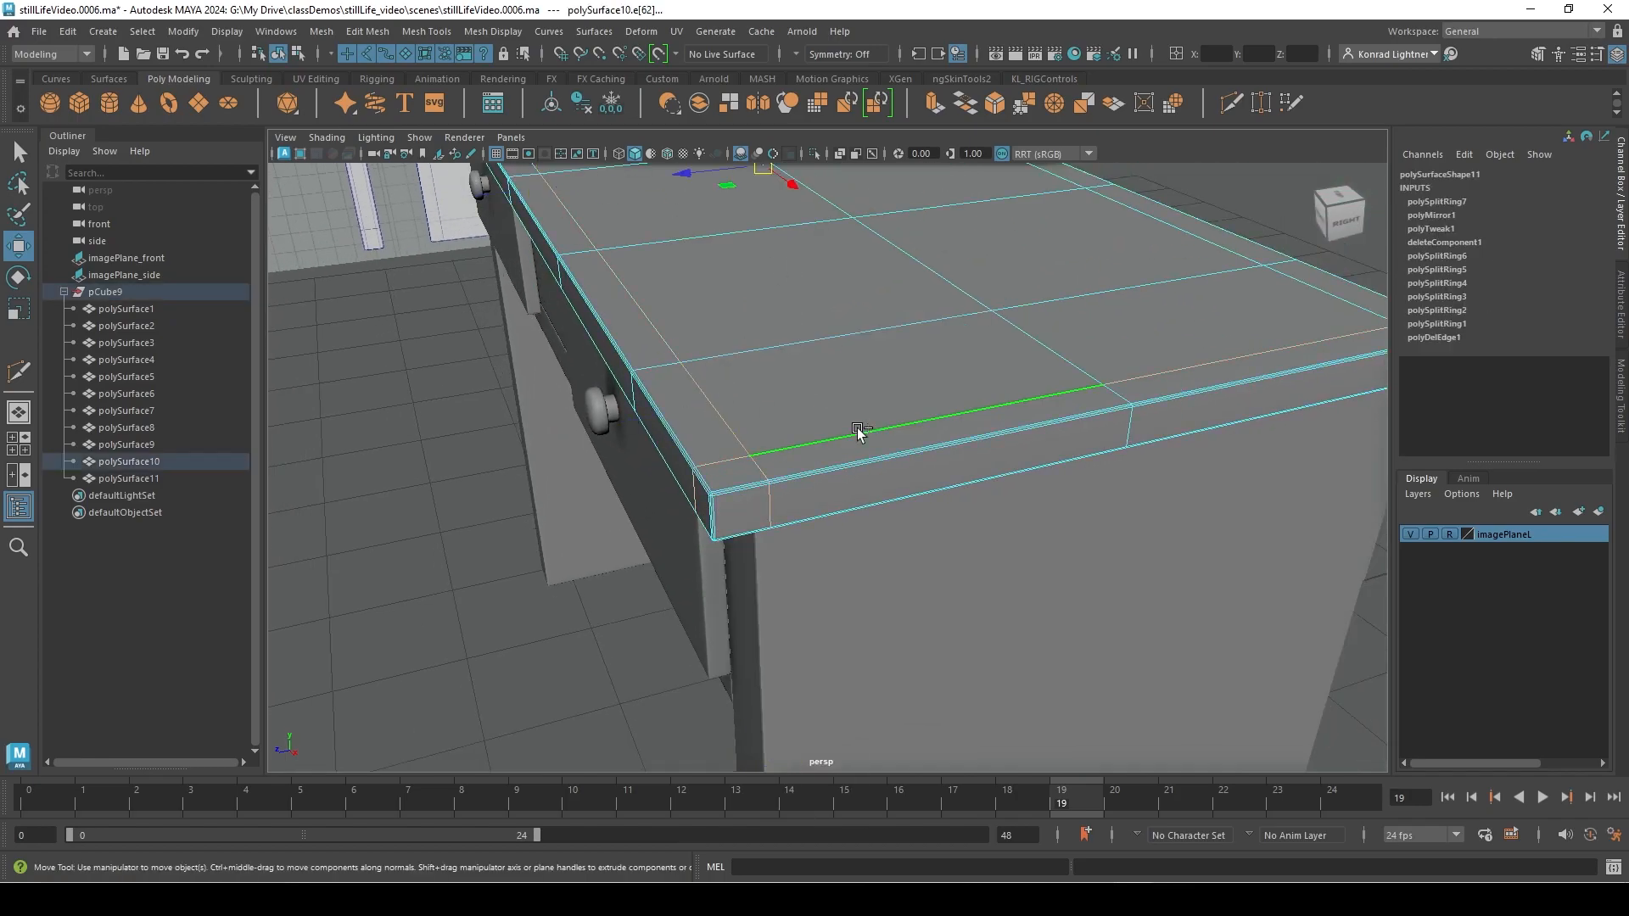
pyautogui.keyDown('shift'); pyautogui.doubleClick(852, 339); pyautogui.keyUp('shift')
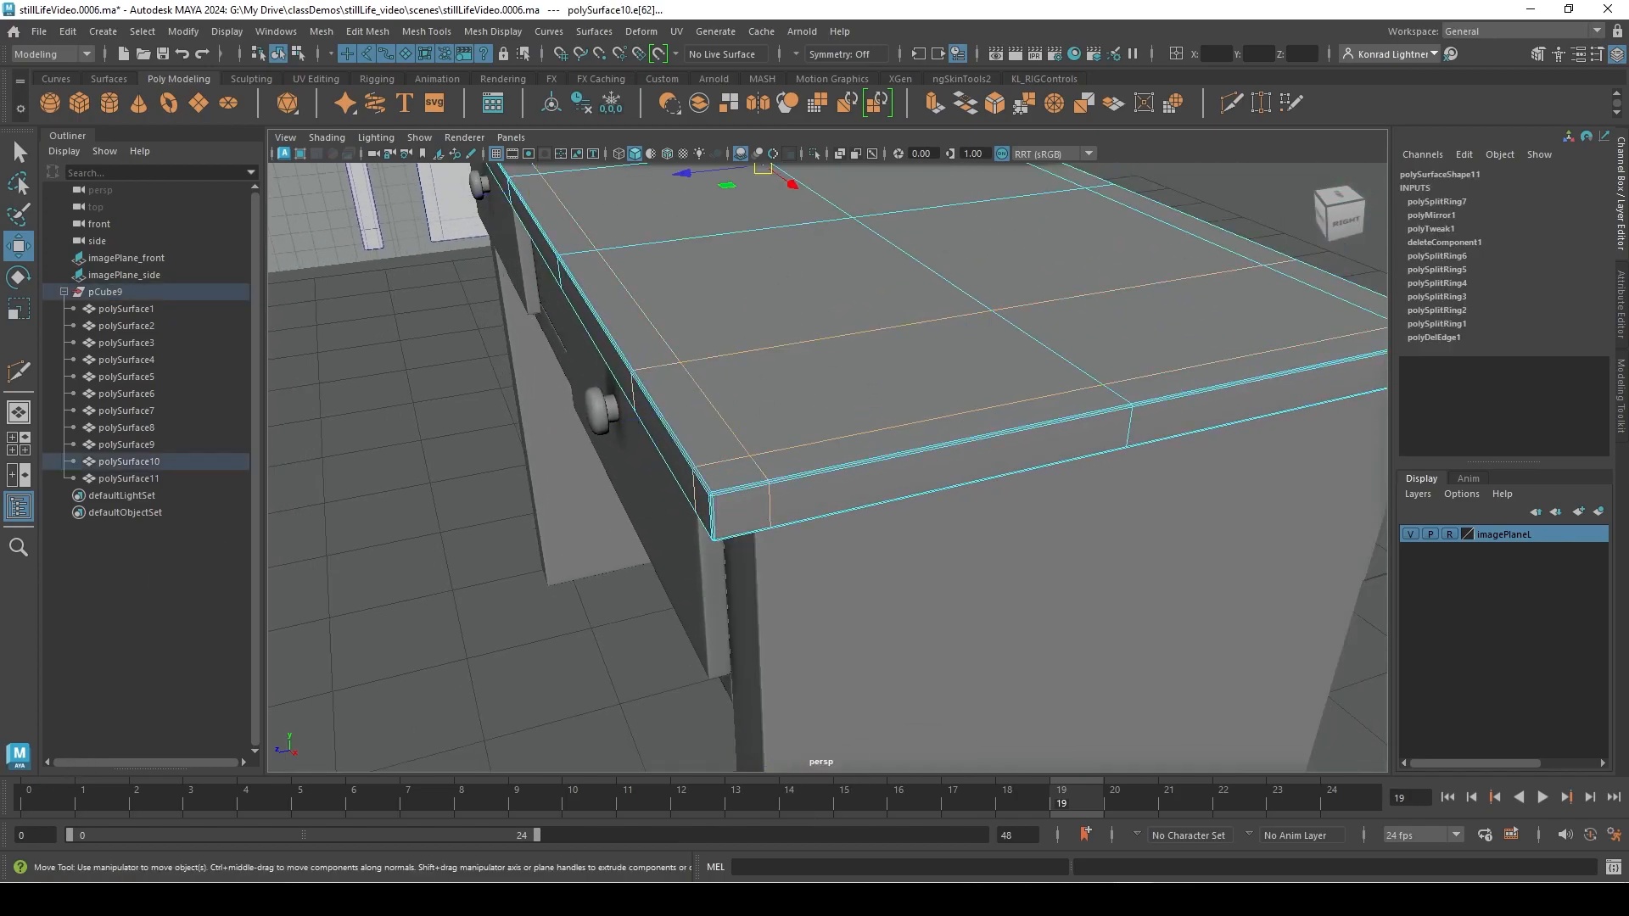
pyautogui.press('Delete')
# Delete the remaining edge loop near the tabletop's left end with Delete Edge
pyautogui.keyDown('alt'); pyautogui.moveTo(665, 655); pyautogui.dragTo(832, 604); pyautogui.keyUp('alt')
pyautogui.scroll(5, 806, 609)
pyautogui.scroll(-2, 808, 619)
pyautogui.scroll(-5, 806, 653)
pyautogui.keyDown('alt'); pyautogui.moveTo(692, 587); pyautogui.dragTo(767, 549); pyautogui.keyUp('alt')
pyautogui.scroll(5, 615, 604)
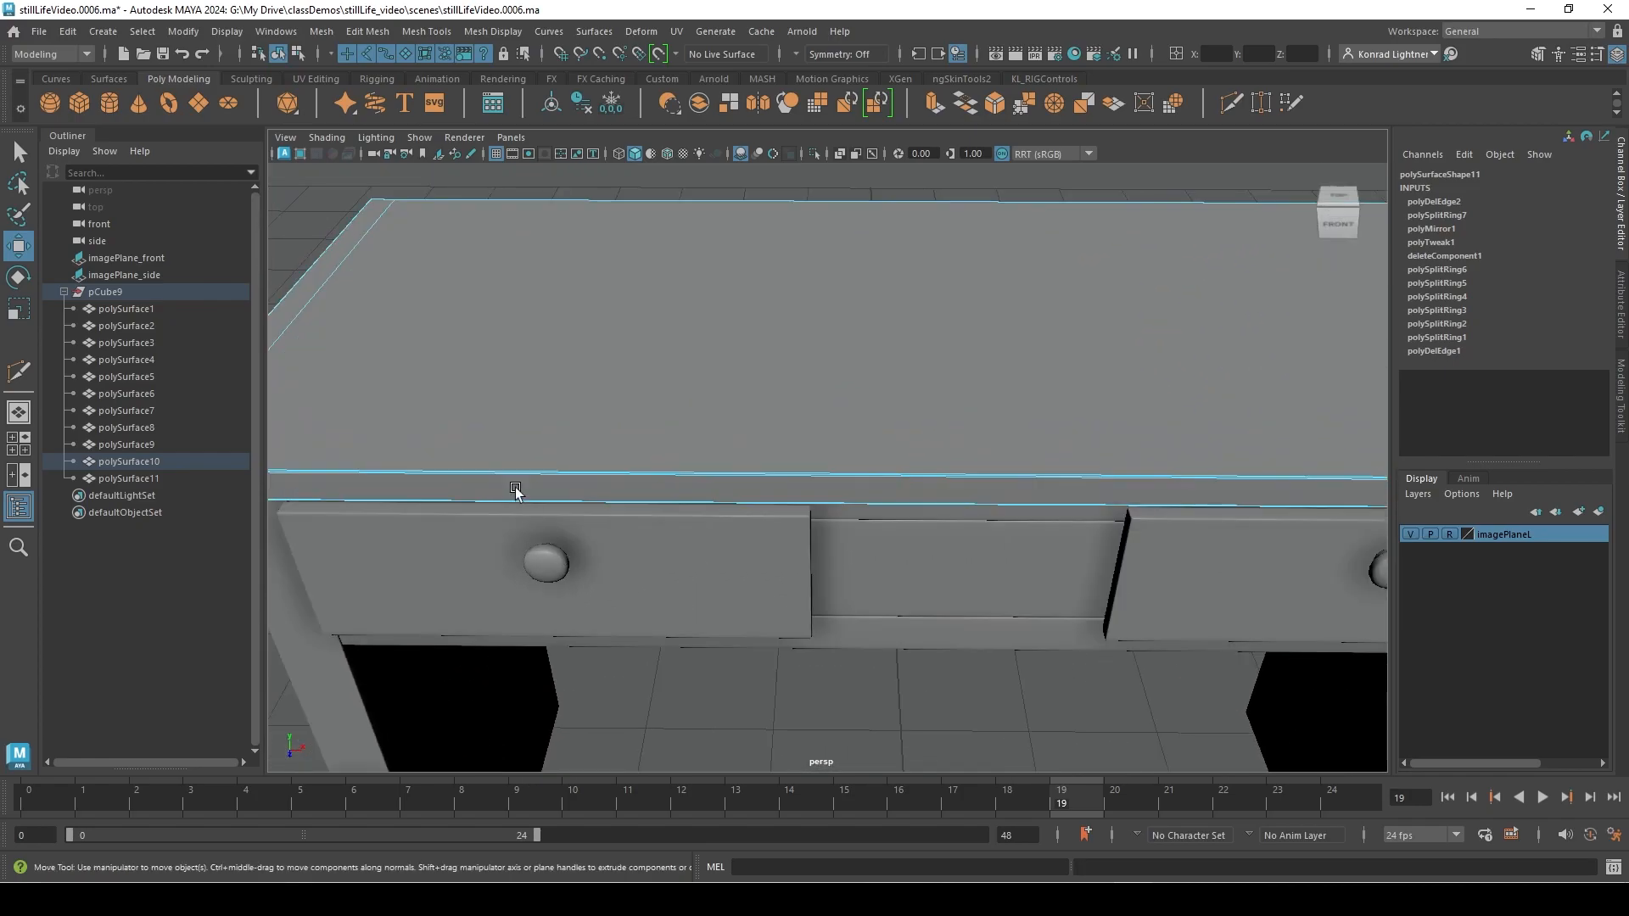
pyautogui.click(325, 272)
pyautogui.keyDown('shift'); pyautogui.moveTo(775, 324); pyautogui.dragTo(861, 395, button='right'); pyautogui.keyUp('shift')
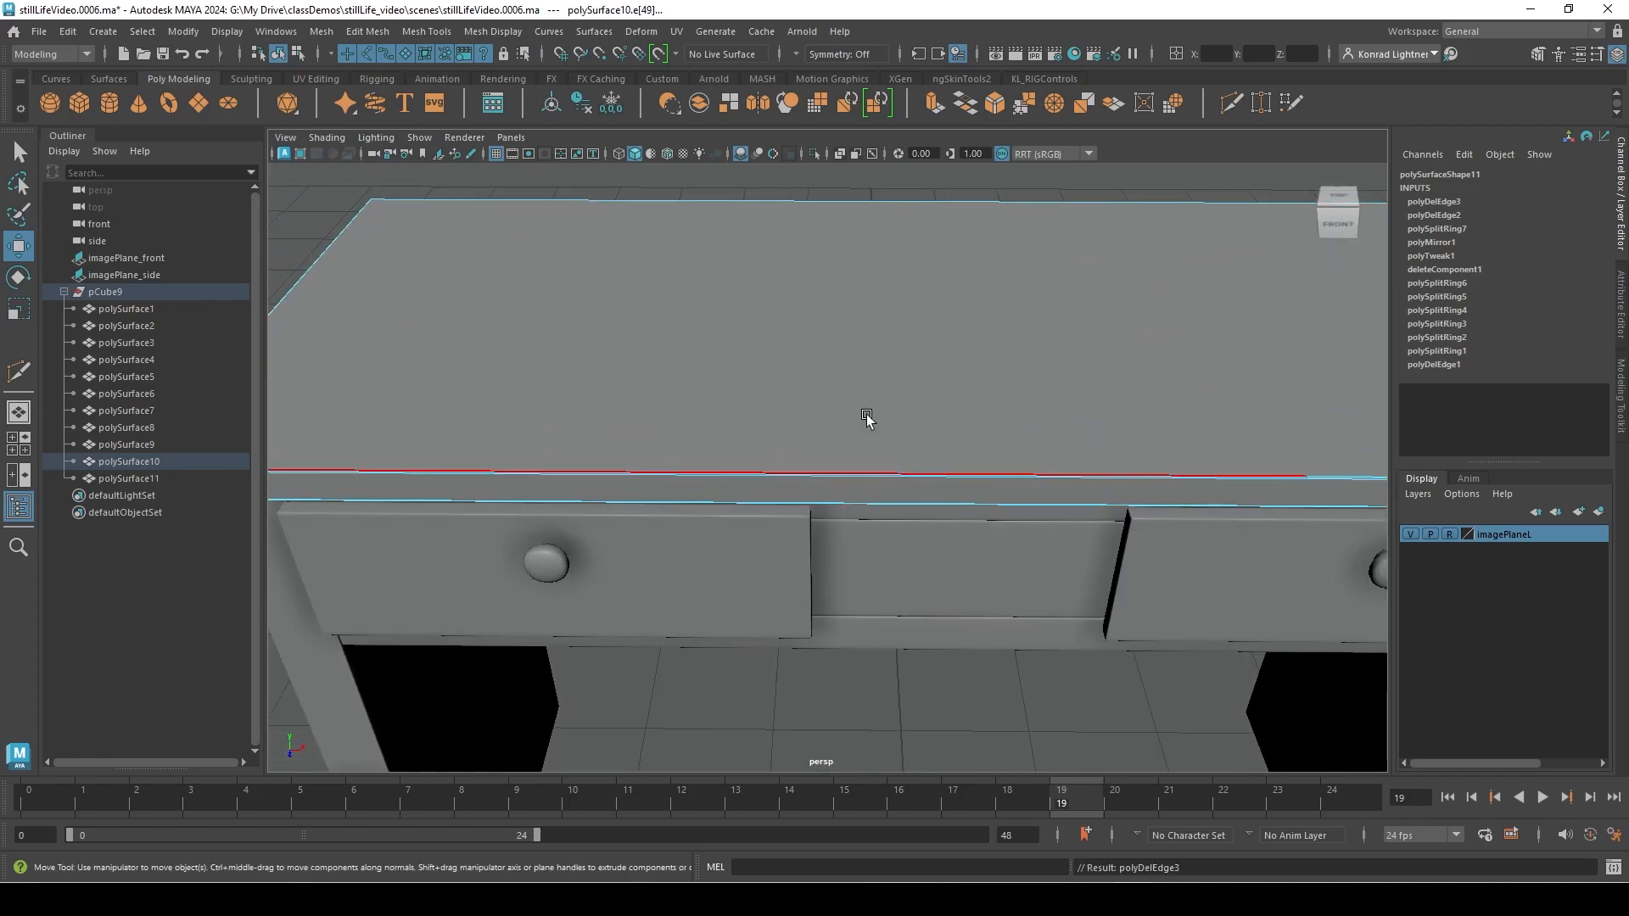
# Preview the tabletop smoothed, examine how its surface subdivides, and return to the unsmoothed display
pyautogui.keyDown('alt'); pyautogui.moveTo(862, 394); pyautogui.dragTo(791, 564); pyautogui.keyUp('alt')
pyautogui.press('3')
pyautogui.keyDown('alt'); pyautogui.moveTo(573, 589); pyautogui.dragTo(719, 494); pyautogui.keyUp('alt')
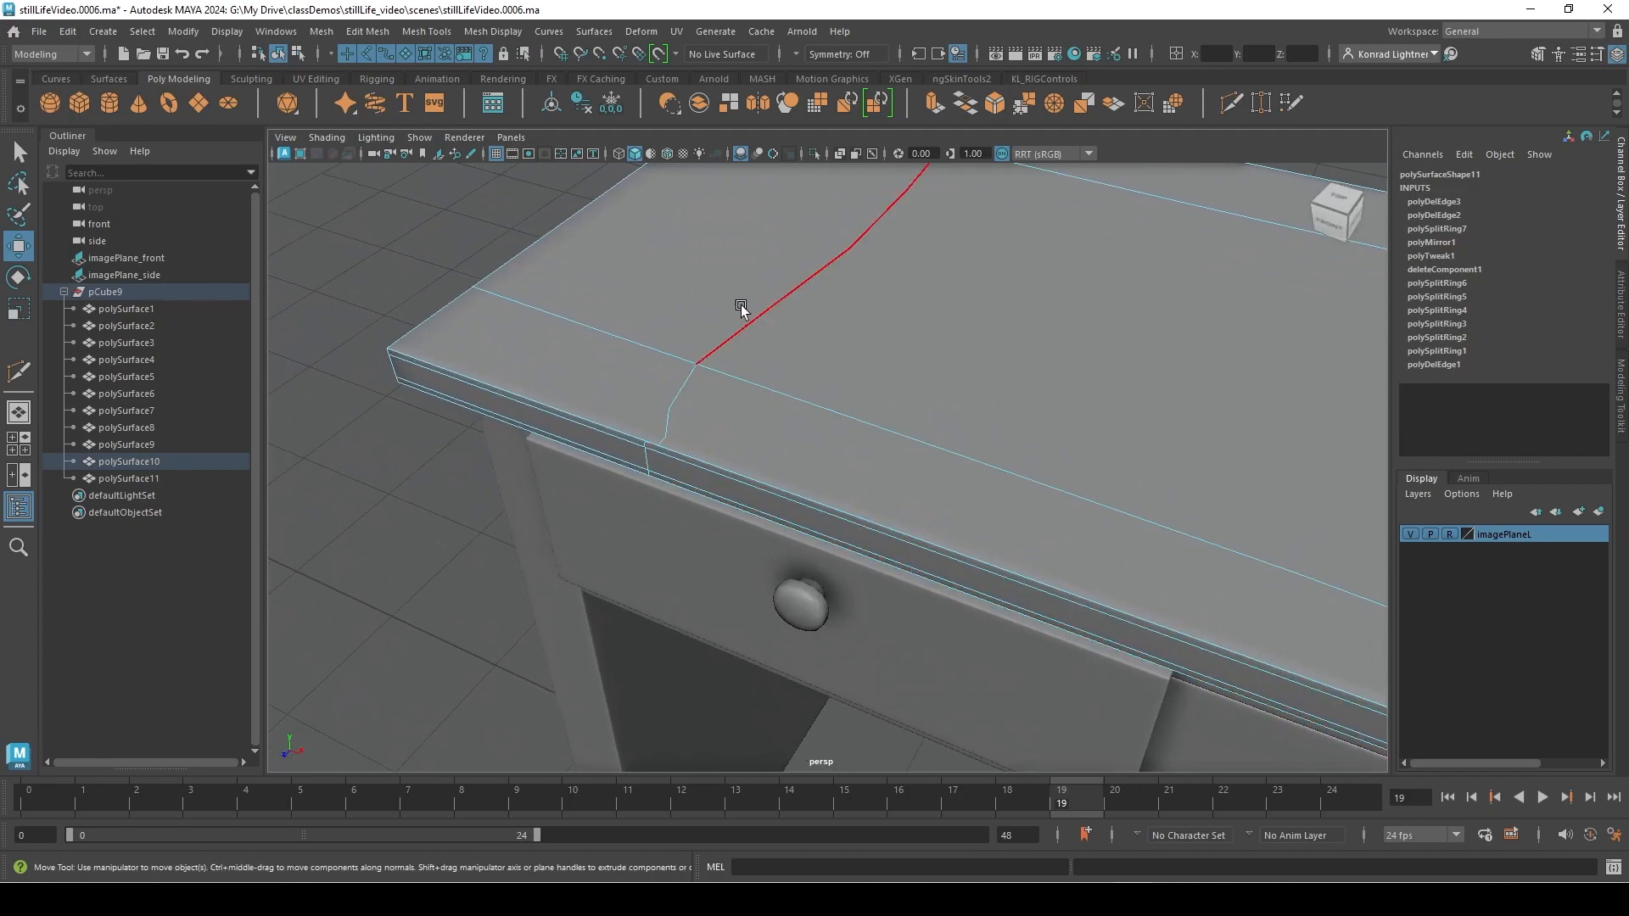
pyautogui.keyDown('alt'); pyautogui.moveTo(916, 236); pyautogui.dragTo(884, 515); pyautogui.keyUp('alt')
pyautogui.press('1')
pyautogui.scroll(3, 836, 746)
pyautogui.scroll(4, 877, 684)
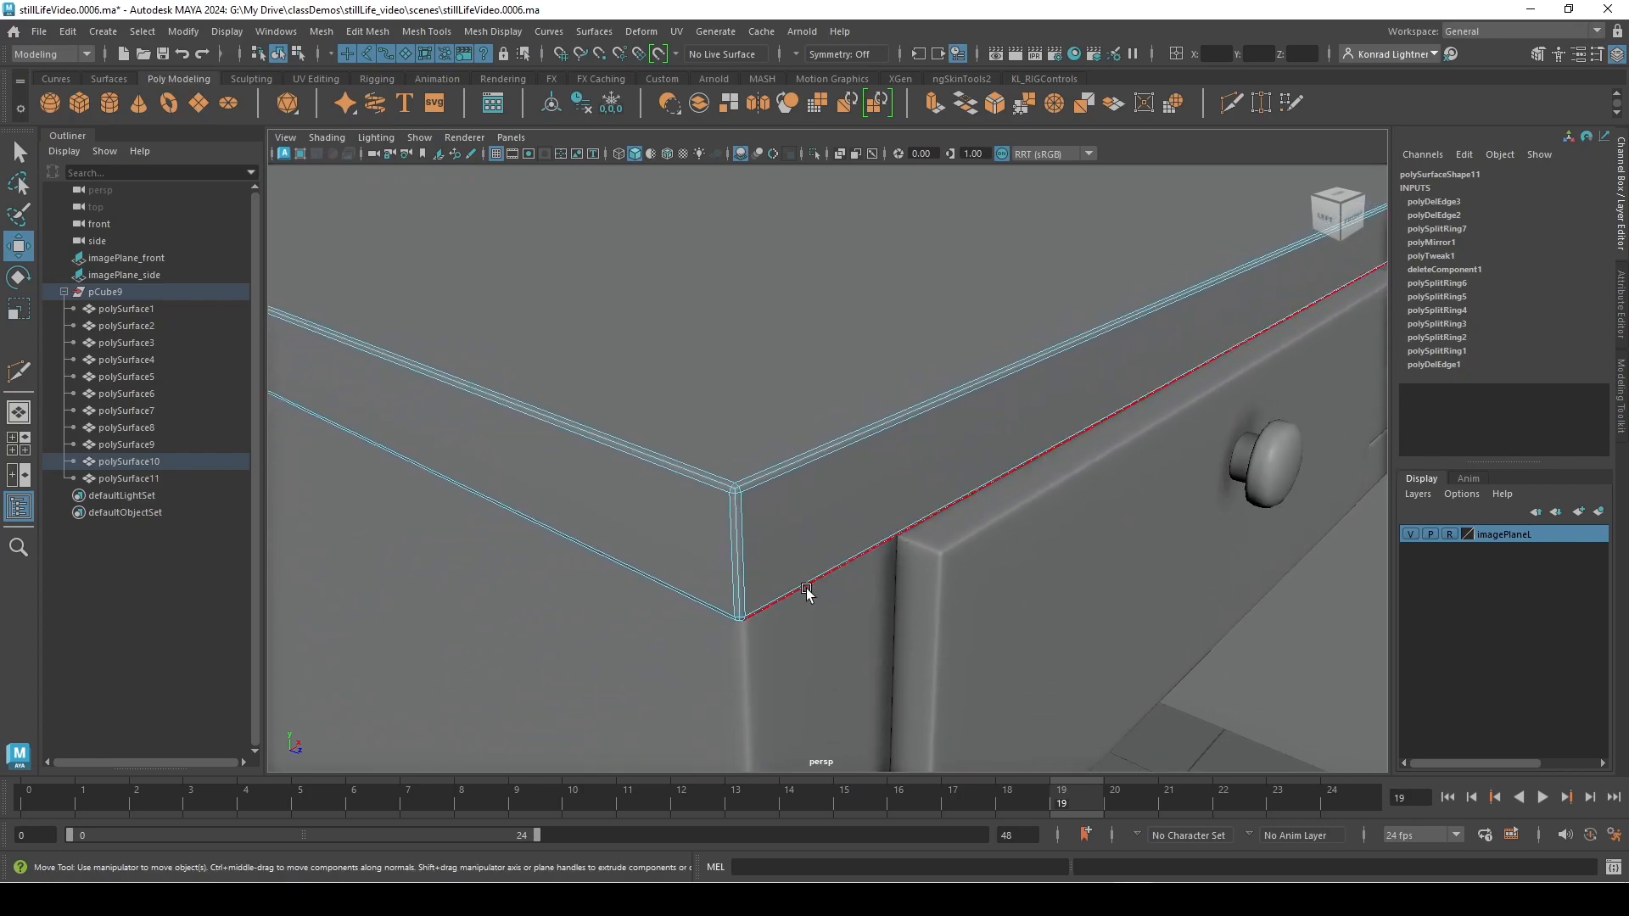
# Switch the tabletop to vertex selection and select the leftover vertex midway along its upper front edge
pyautogui.moveTo(1136, 289); pyautogui.dragTo(1077, 290, button='right')
pyautogui.scroll(-5, 844, 450)
pyautogui.keyDown('alt'); pyautogui.moveTo(844, 451); pyautogui.dragTo(894, 494); pyautogui.keyUp('alt')
pyautogui.scroll(5, 893, 494)
pyautogui.keyDown('alt'); pyautogui.moveTo(1140, 609); pyautogui.dragTo(974, 617); pyautogui.keyUp('alt')
pyautogui.click(781, 487)
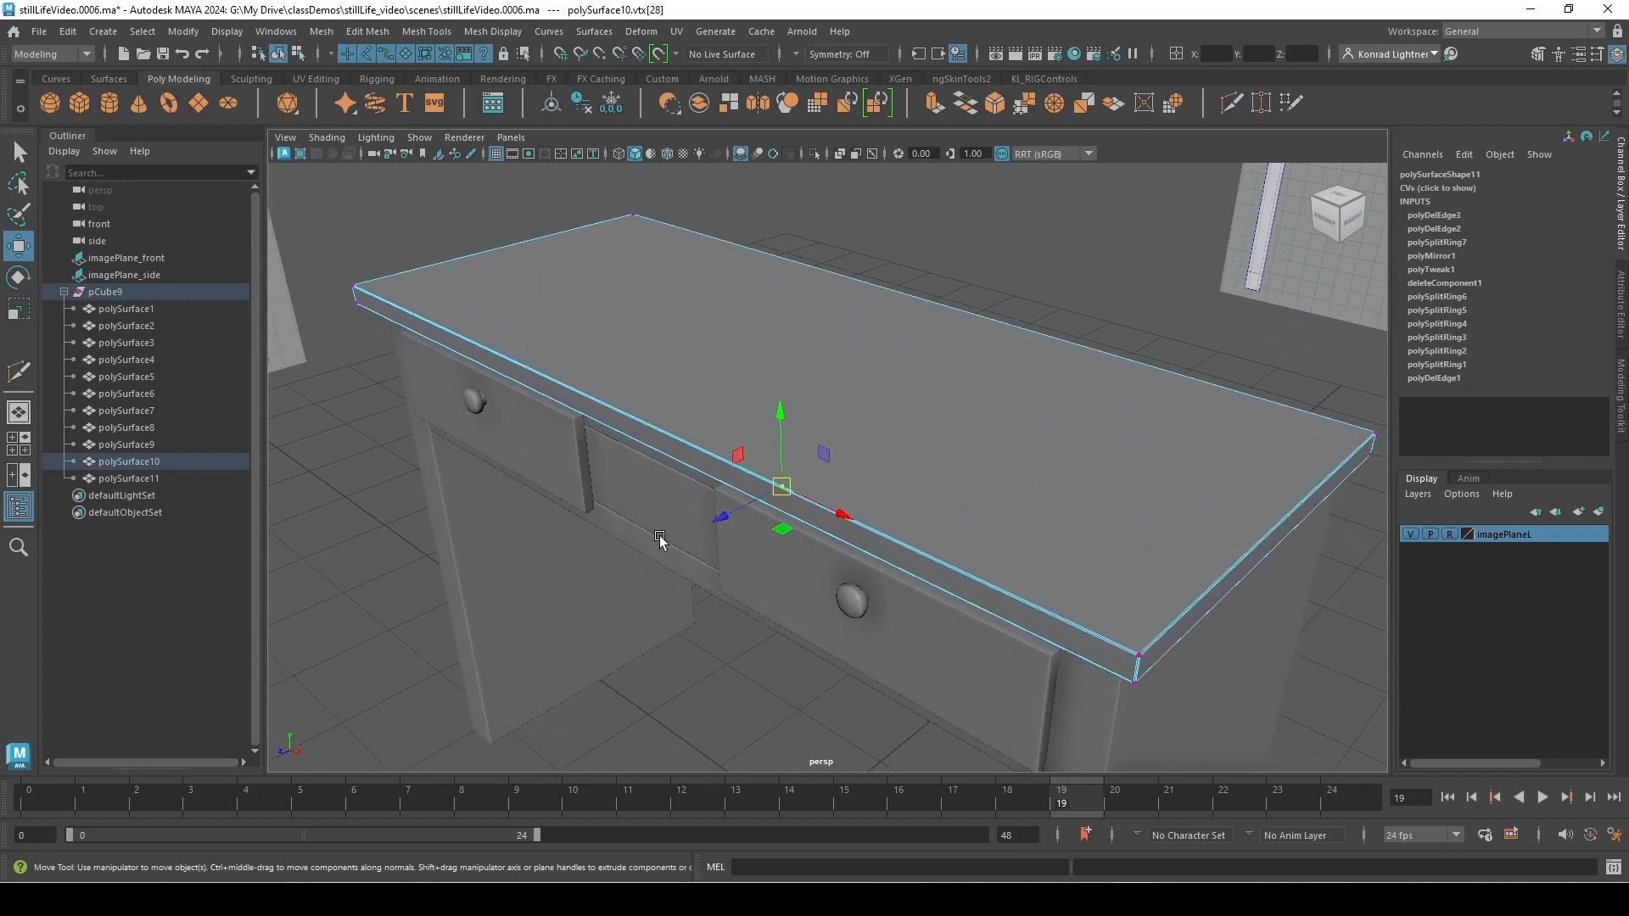
# Delete the selected leftover vertex on the tabletop's upper front edge and return to object selection
pyautogui.press('f')
pyautogui.keyDown('alt'); pyautogui.moveTo(837, 563); pyautogui.dragTo(951, 614); pyautogui.keyUp('alt')
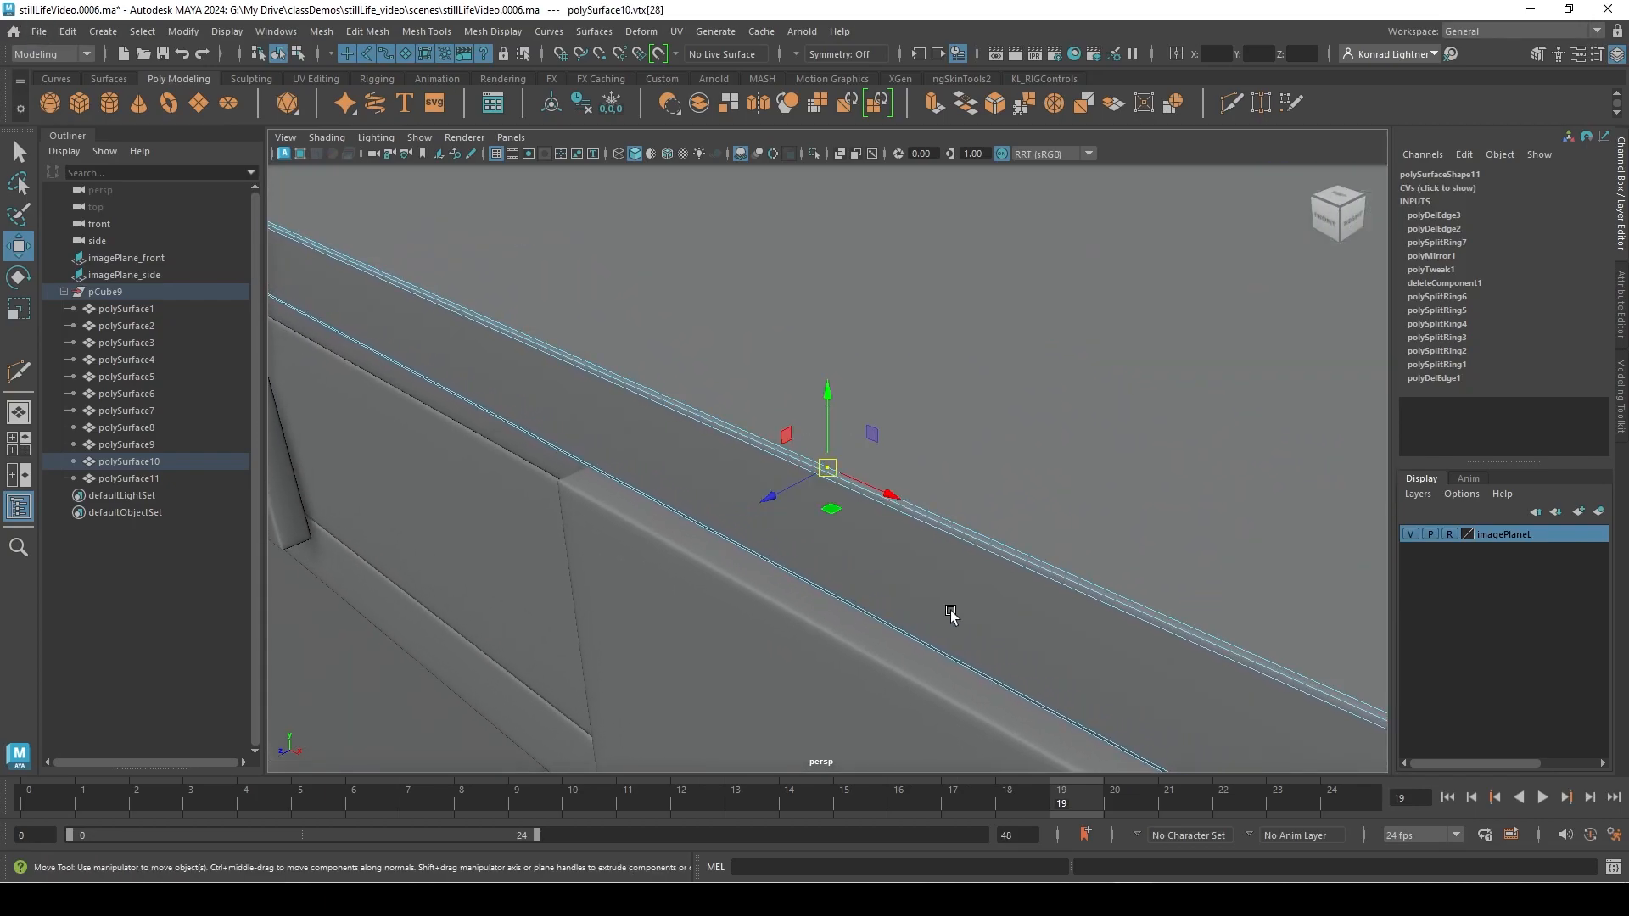
pyautogui.click(951, 611)
pyautogui.keyDown('alt'); pyautogui.moveTo(963, 548); pyautogui.dragTo(748, 253, button='right'); pyautogui.keyUp('alt')
# Preview the tabletop smoothed, examine how its surface and corners deform, and return to the unsmoothed display
pyautogui.press('3')
pyautogui.keyDown('alt'); pyautogui.moveTo(641, 597); pyautogui.dragTo(793, 608); pyautogui.keyUp('alt')
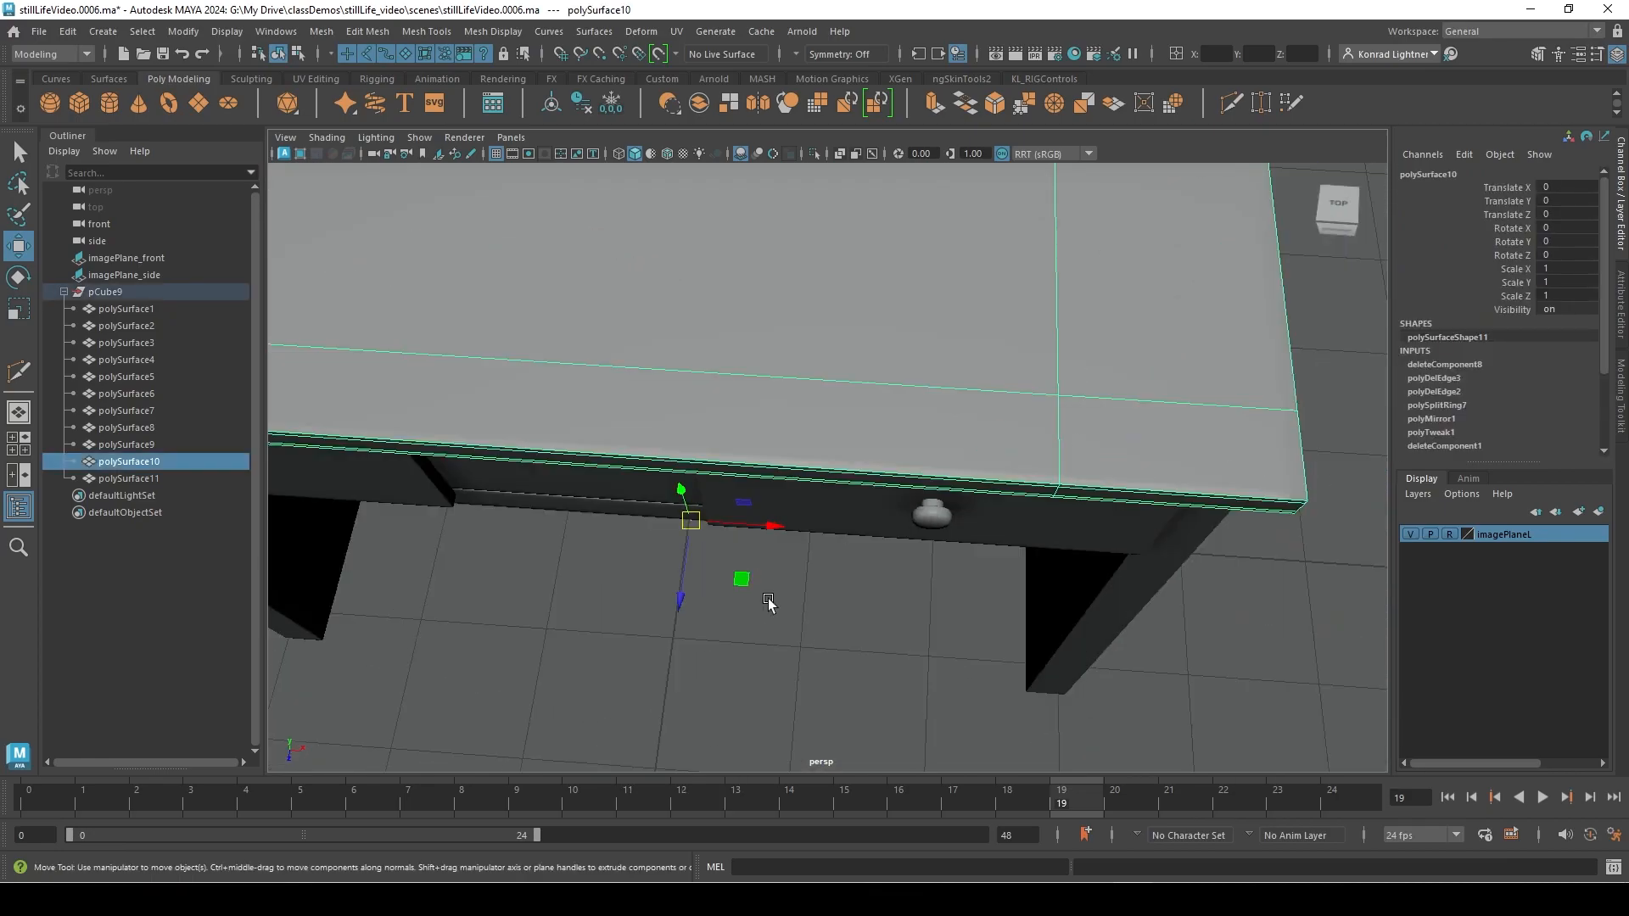
pyautogui.keyDown('alt'); pyautogui.moveTo(792, 609); pyautogui.dragTo(669, 563, button='right'); pyautogui.keyUp('alt')
pyautogui.moveTo(669, 564)
pyautogui.keyDown('alt'); pyautogui.mouseDown()
pyautogui.moveTo(705, 651)
pyautogui.moveTo(838, 523)
pyautogui.moveTo(993, 492)
pyautogui.moveTo(797, 583)
pyautogui.moveTo(684, 571)
pyautogui.mouseUp(); pyautogui.keyUp('alt')
pyautogui.keyDown('alt'); pyautogui.moveTo(684, 571); pyautogui.dragTo(775, 622, button='right'); pyautogui.keyUp('alt')
pyautogui.keyDown('alt'); pyautogui.moveTo(775, 622); pyautogui.dragTo(548, 620); pyautogui.keyUp('alt')
pyautogui.keyDown('alt'); pyautogui.moveTo(547, 620); pyautogui.dragTo(841, 632, button='right'); pyautogui.keyUp('alt')
pyautogui.press('3')
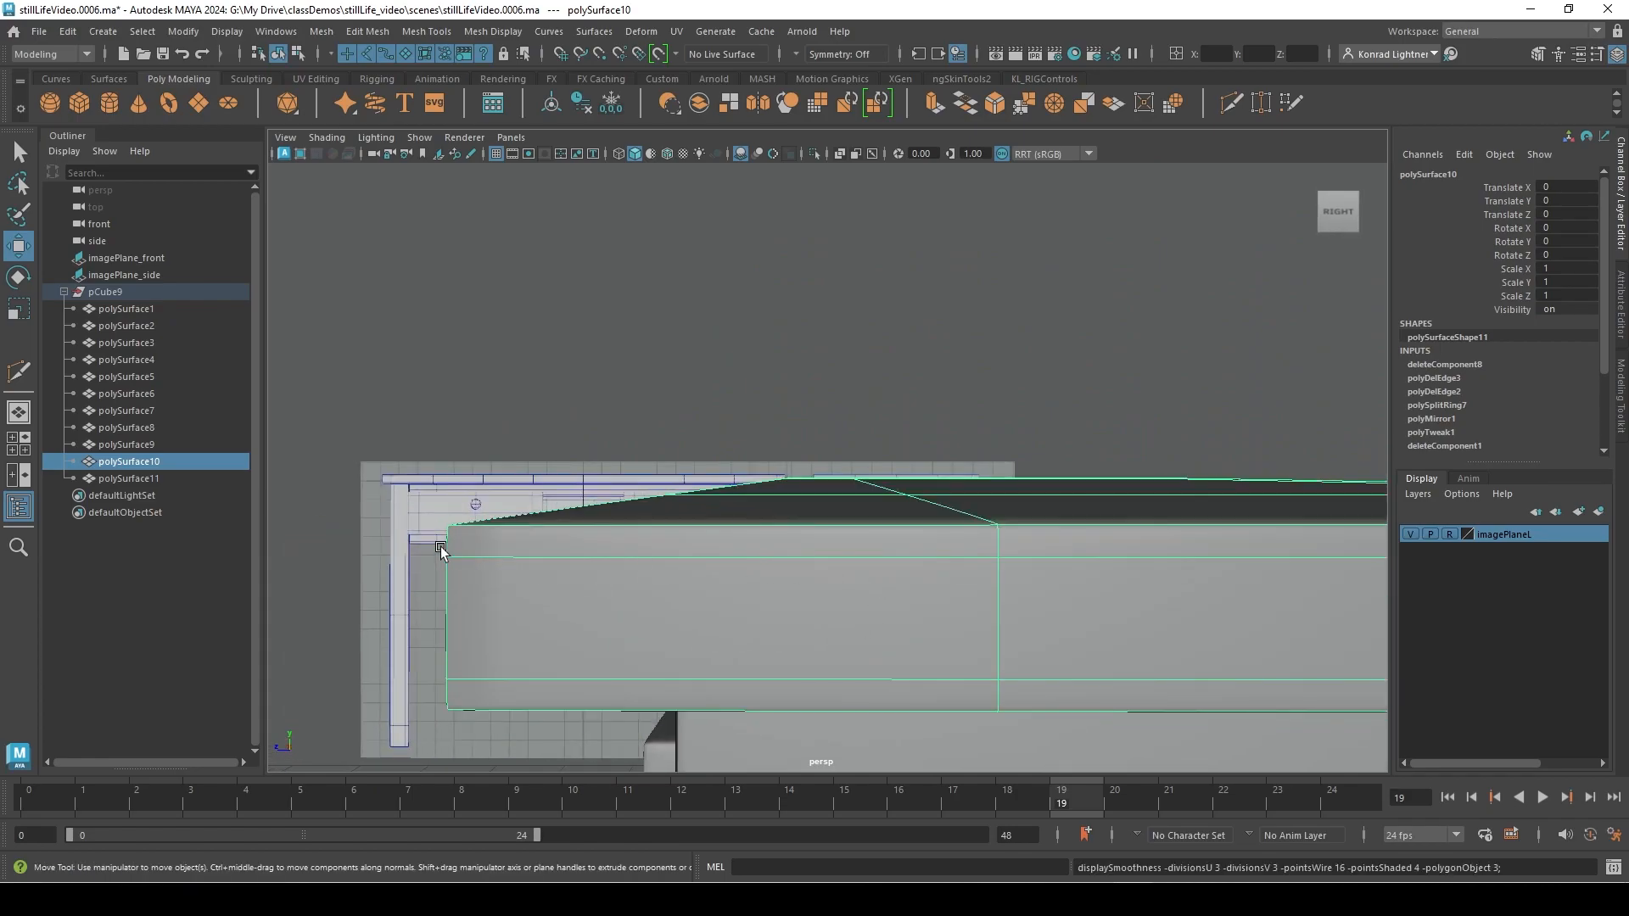
pyautogui.keyDown('alt'); pyautogui.moveTo(660, 526); pyautogui.dragTo(596, 561, button='right'); pyautogui.keyUp('alt')
pyautogui.keyDown('alt'); pyautogui.moveTo(596, 561); pyautogui.dragTo(760, 548, button='middle'); pyautogui.keyUp('alt')
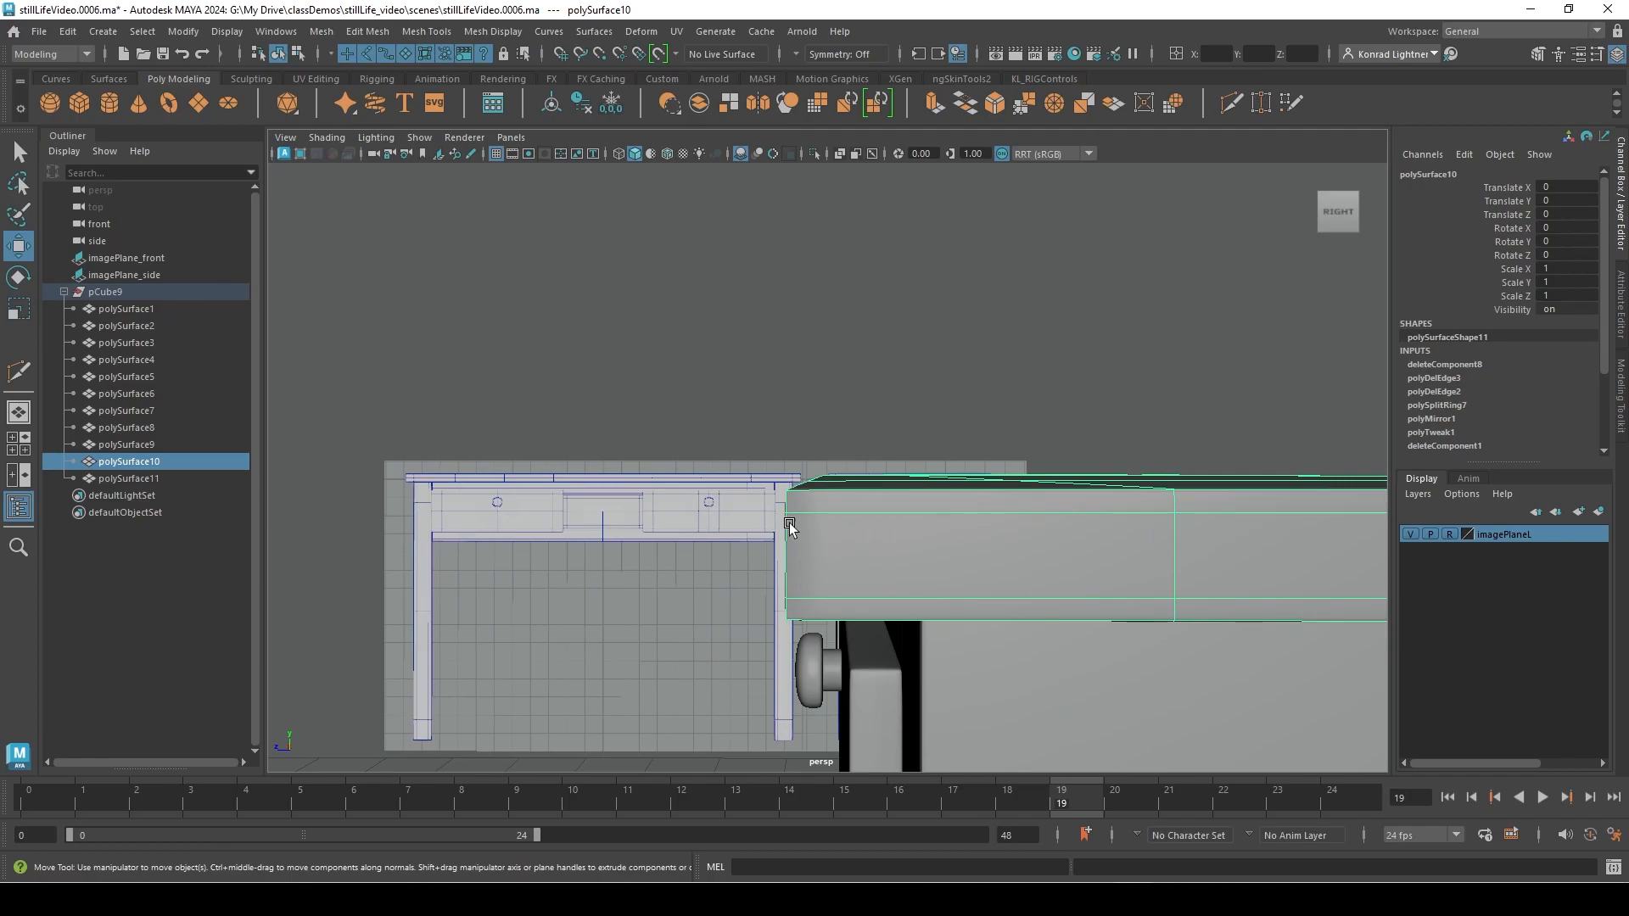
pyautogui.keyDown('alt'); pyautogui.moveTo(792, 526); pyautogui.dragTo(920, 549); pyautogui.keyUp('alt')
pyautogui.keyDown('alt'); pyautogui.moveTo(920, 549); pyautogui.dragTo(827, 553, button='middle'); pyautogui.keyUp('alt')
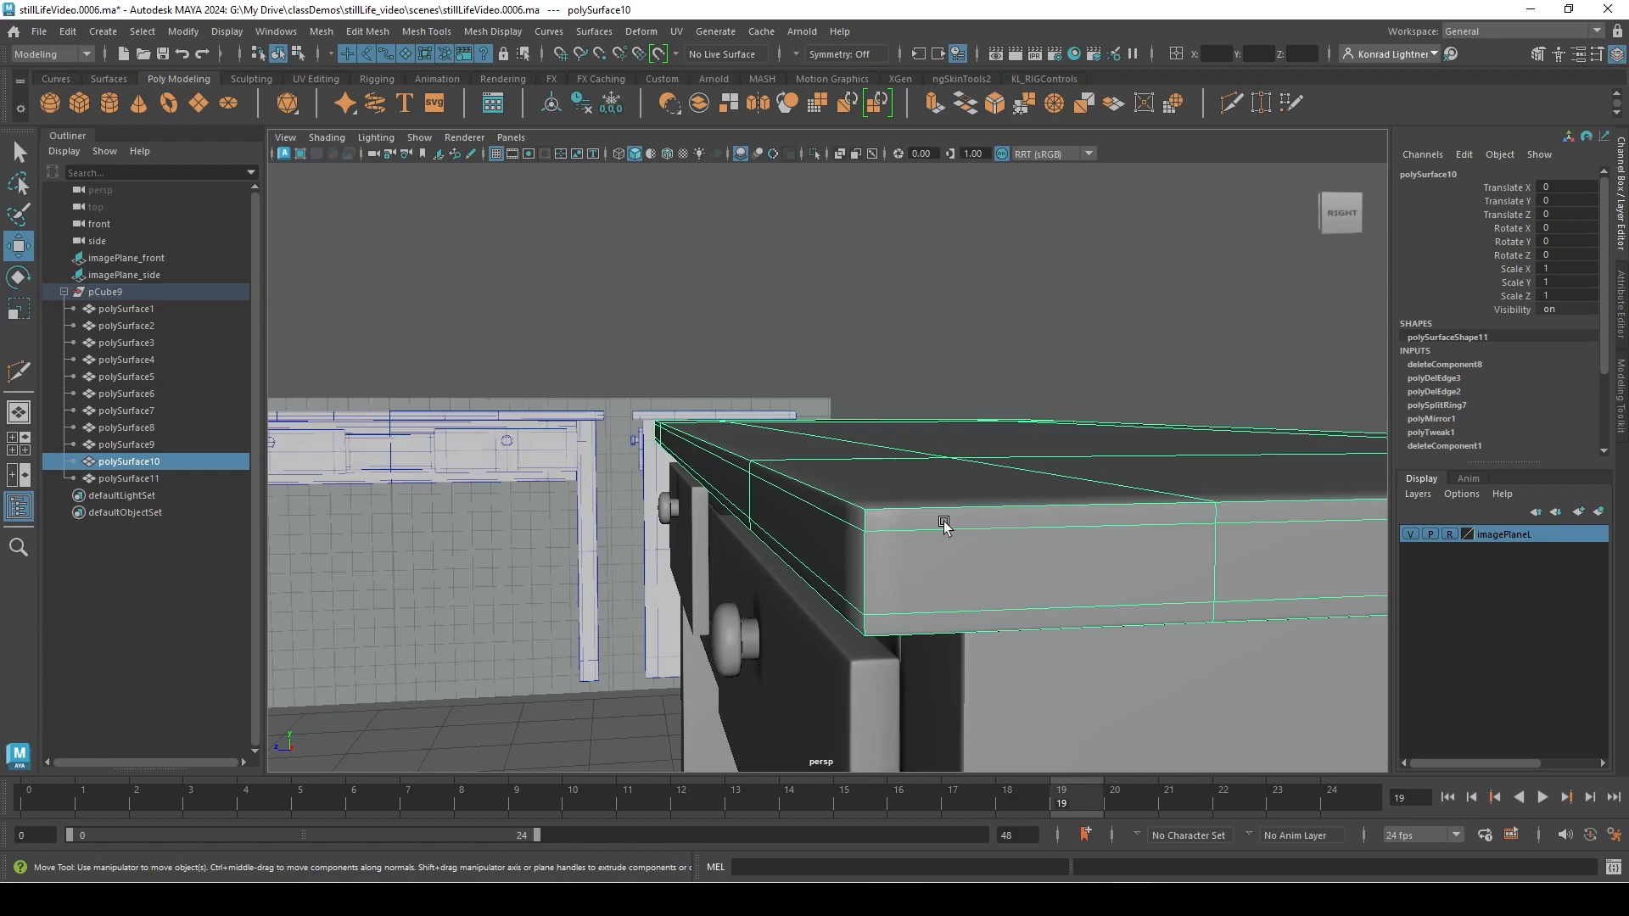
pyautogui.press('1')
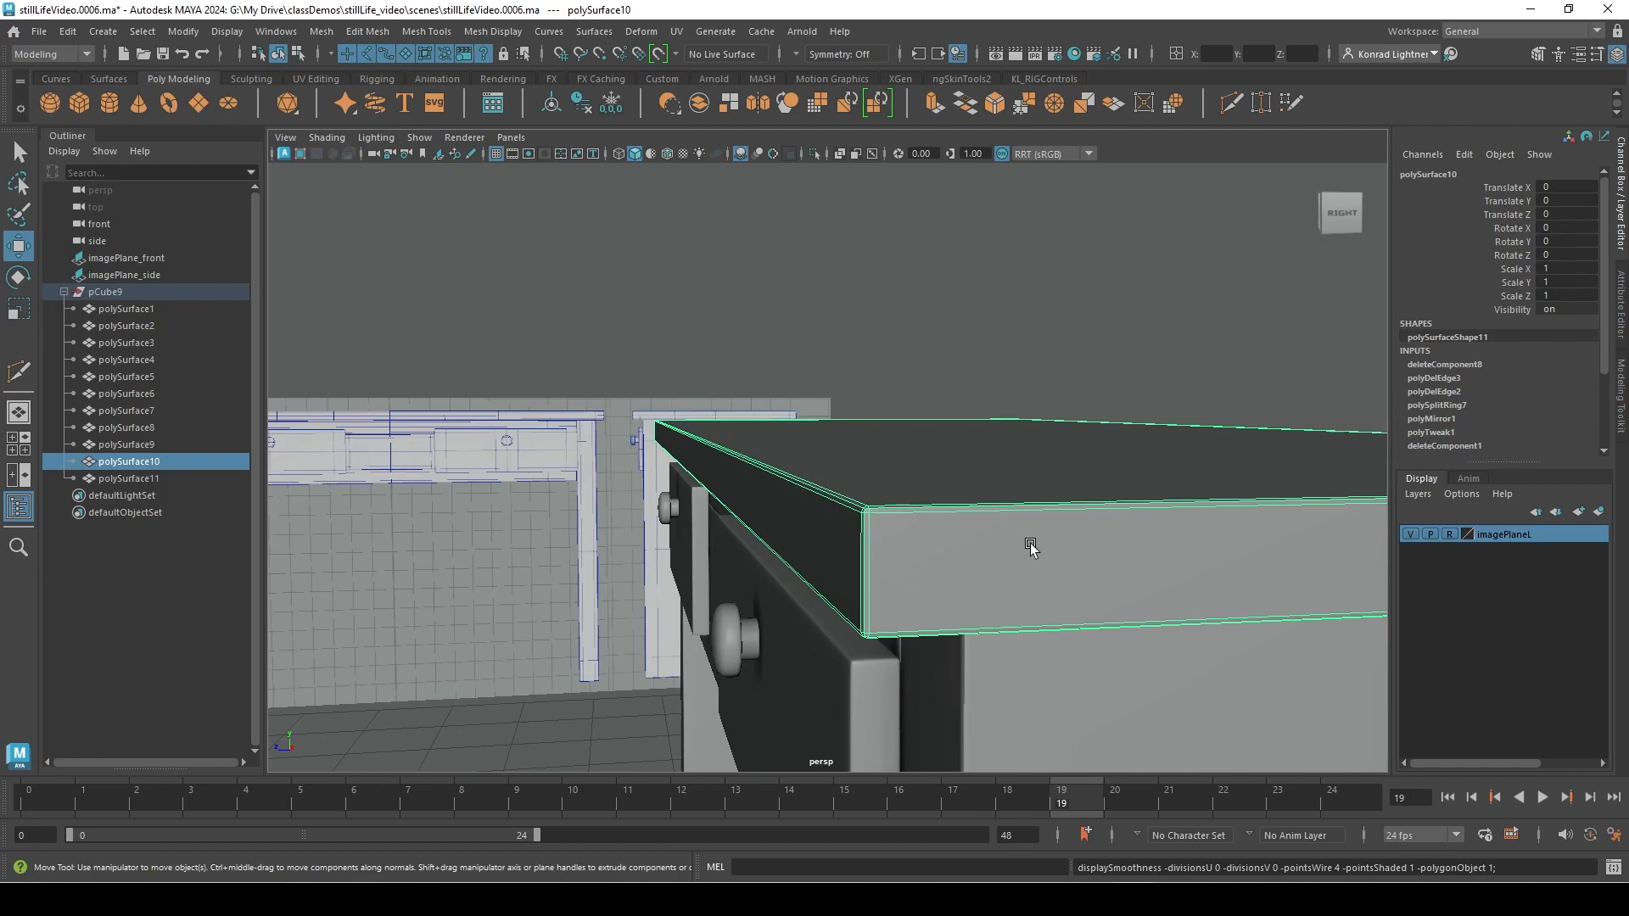
# Insert tabletop edge loops close to the front edge, the right end and the back edge with the Insert Edge Loop Tool
pyautogui.keyDown('alt'); pyautogui.moveTo(892, 512); pyautogui.dragTo(938, 506); pyautogui.keyUp('alt')
pyautogui.keyDown('shift'); pyautogui.moveTo(1103, 335); pyautogui.dragTo(1032, 350, button='right'); pyautogui.keyUp('shift')
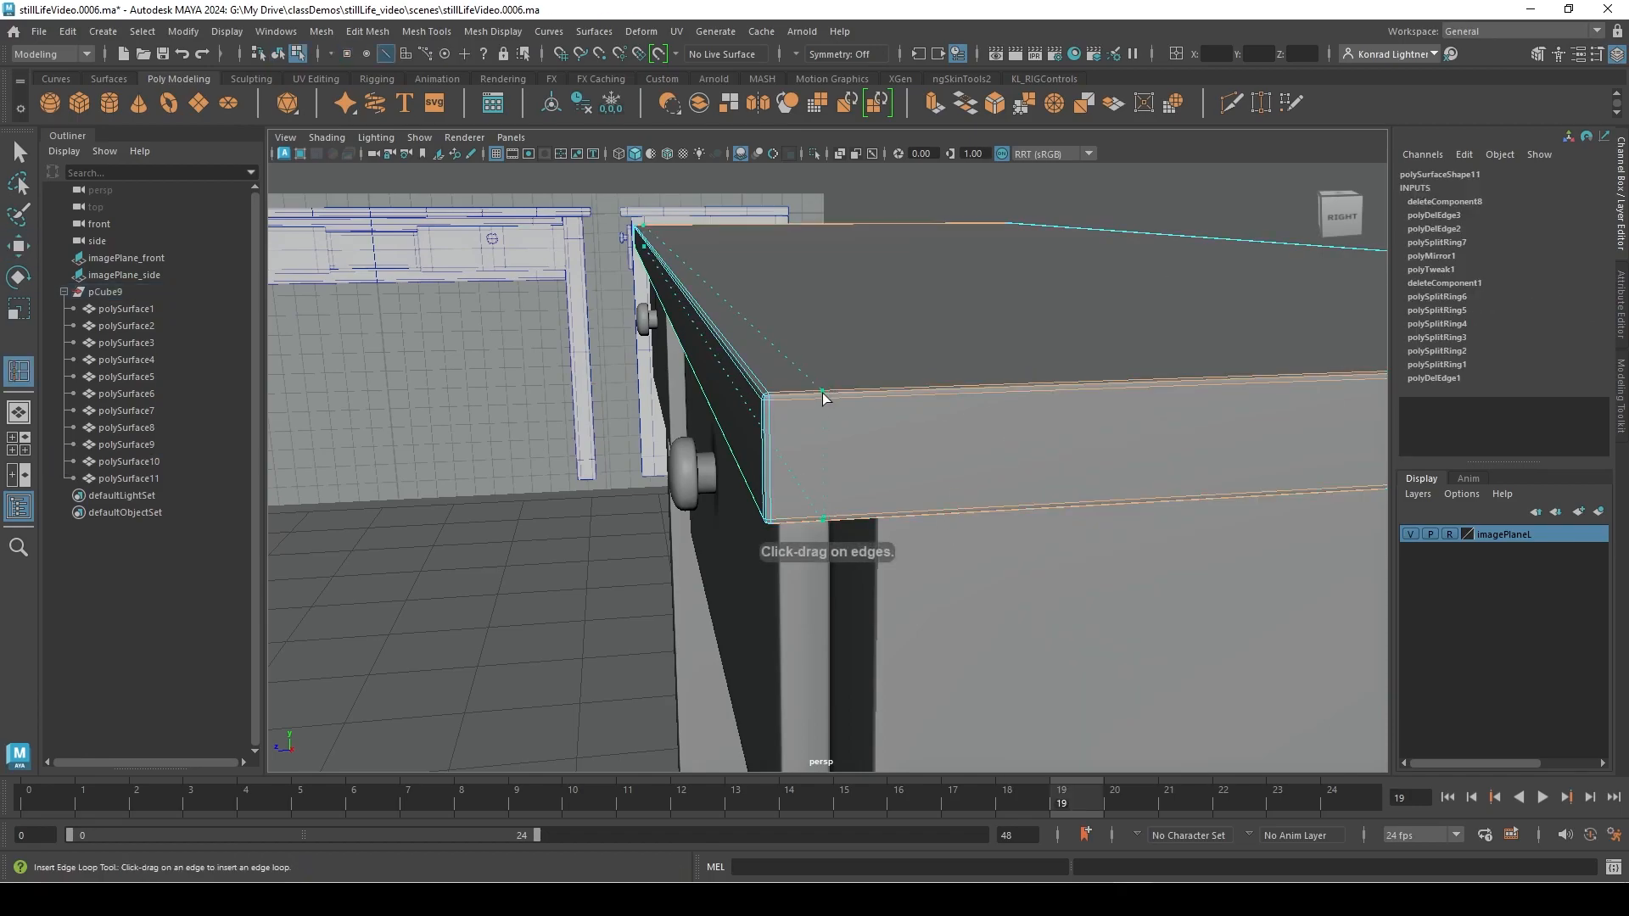
pyautogui.click(863, 393)
pyautogui.keyDown('alt'); pyautogui.moveTo(863, 393); pyautogui.dragTo(866, 509); pyautogui.keyUp('alt')
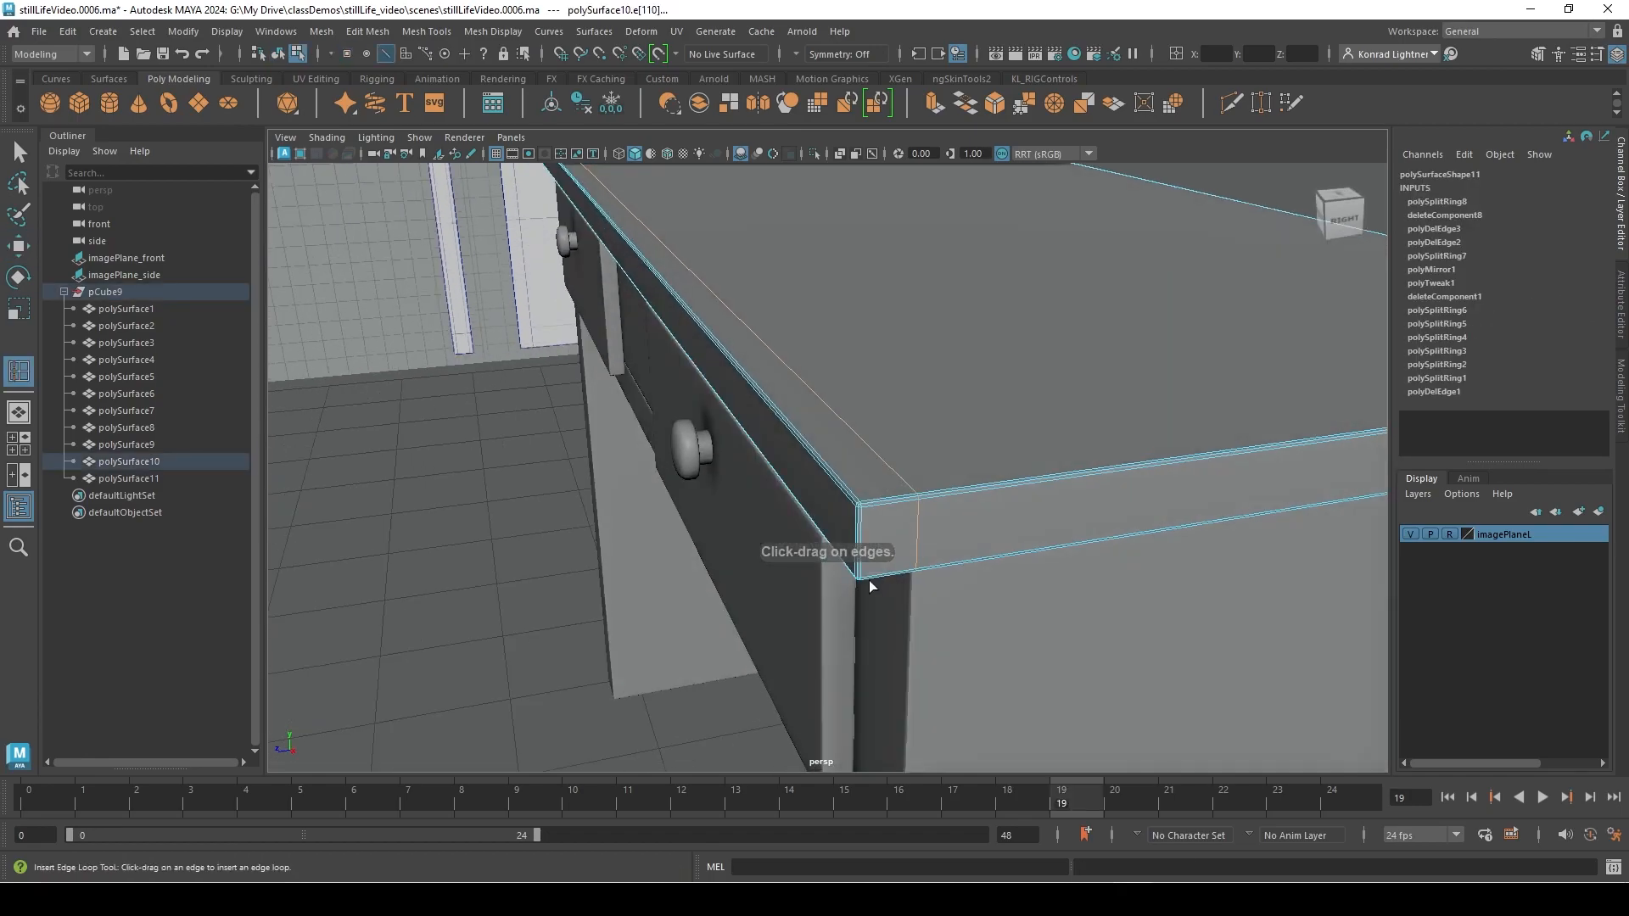
pyautogui.click(823, 481)
pyautogui.keyDown('alt'); pyautogui.moveTo(826, 476); pyautogui.dragTo(791, 560); pyautogui.keyUp('alt')
pyautogui.click(1320, 635)
# Insert three crosswise edge loops across the tabletop: through the right half, near the middle, and between those two
pyautogui.click(661, 558)
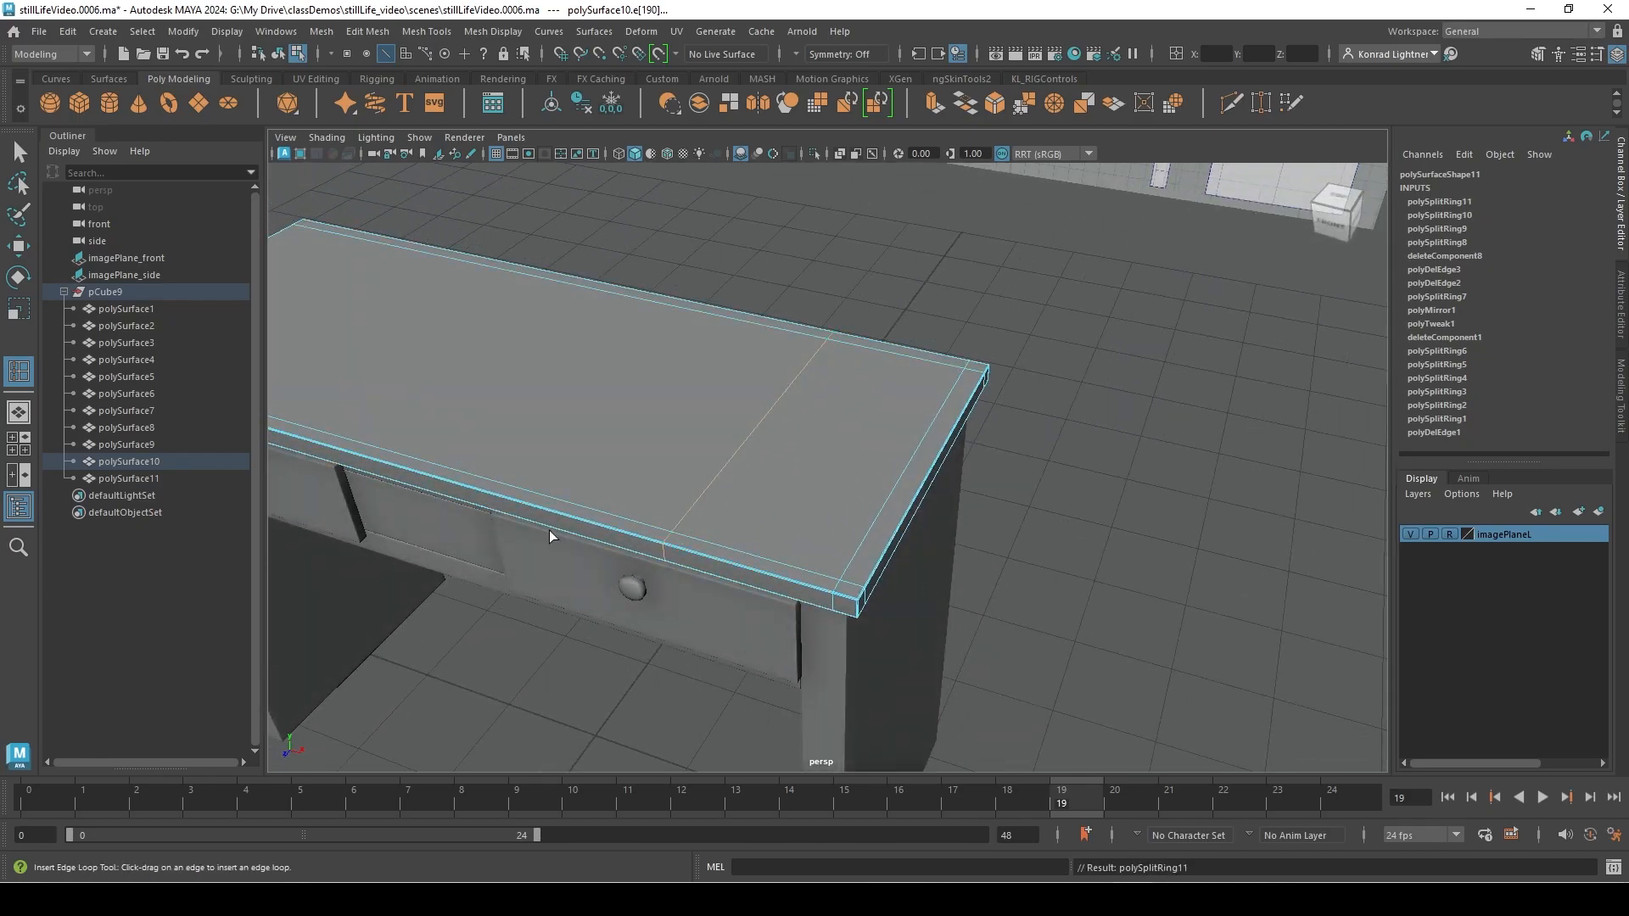
pyautogui.scroll(-3, 549, 509)
pyautogui.keyDown('alt'); pyautogui.moveTo(539, 514); pyautogui.dragTo(746, 513, button='middle'); pyautogui.keyUp('alt')
pyautogui.keyDown('alt'); pyautogui.moveTo(794, 471); pyautogui.dragTo(852, 488); pyautogui.keyUp('alt')
pyautogui.moveTo(761, 514); pyautogui.dragTo(762, 496)
pyautogui.click(692, 502)
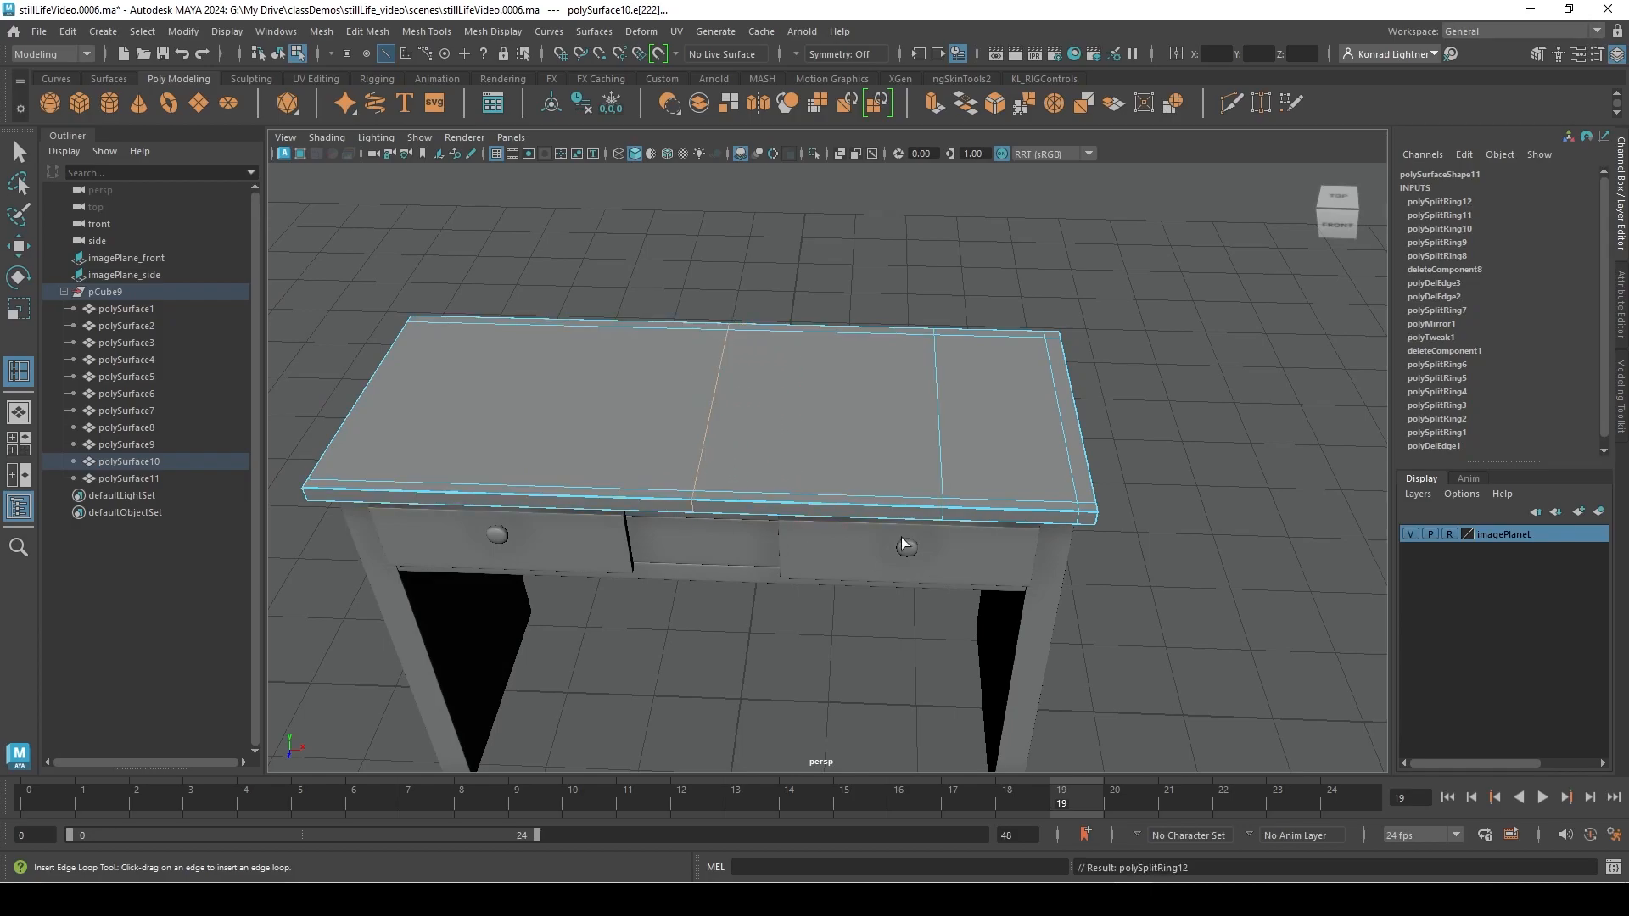
pyautogui.click(819, 501)
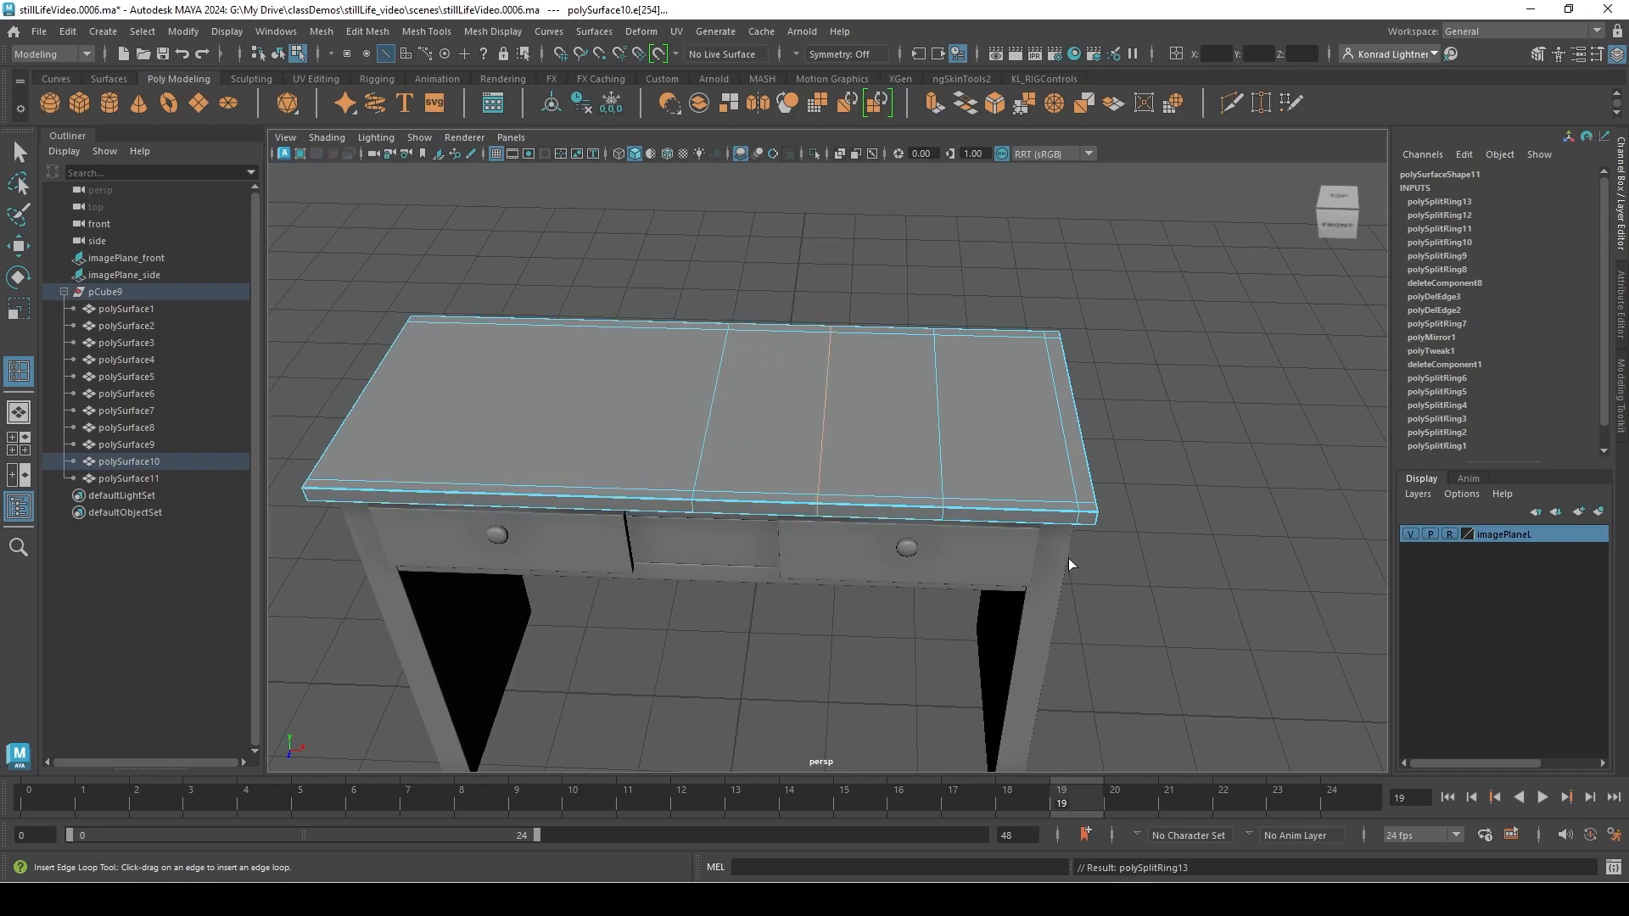
# Move the crosswise edge loop above the right drawer inward, close beside its neighbouring loop
pyautogui.press('w')
pyautogui.click(940, 443)
pyautogui.moveTo(1012, 417); pyautogui.dragTo(1017, 417)
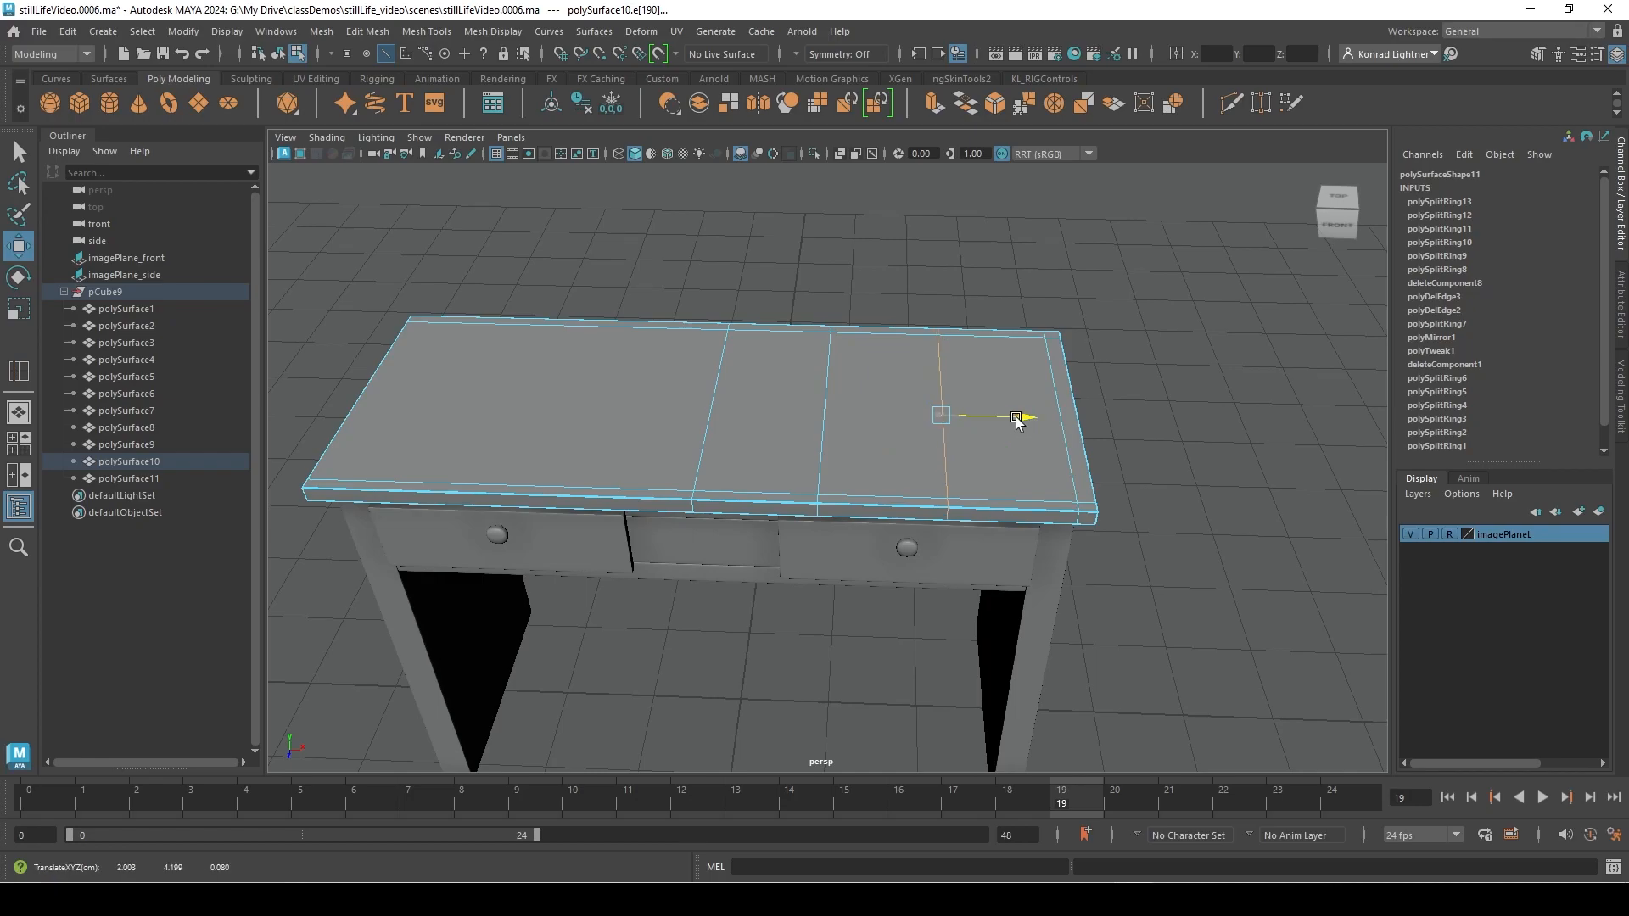
pyautogui.keyDown('alt'); pyautogui.moveTo(786, 456); pyautogui.dragTo(1047, 429, button='right'); pyautogui.keyUp('alt')
pyautogui.moveTo(1061, 392); pyautogui.dragTo(940, 396)
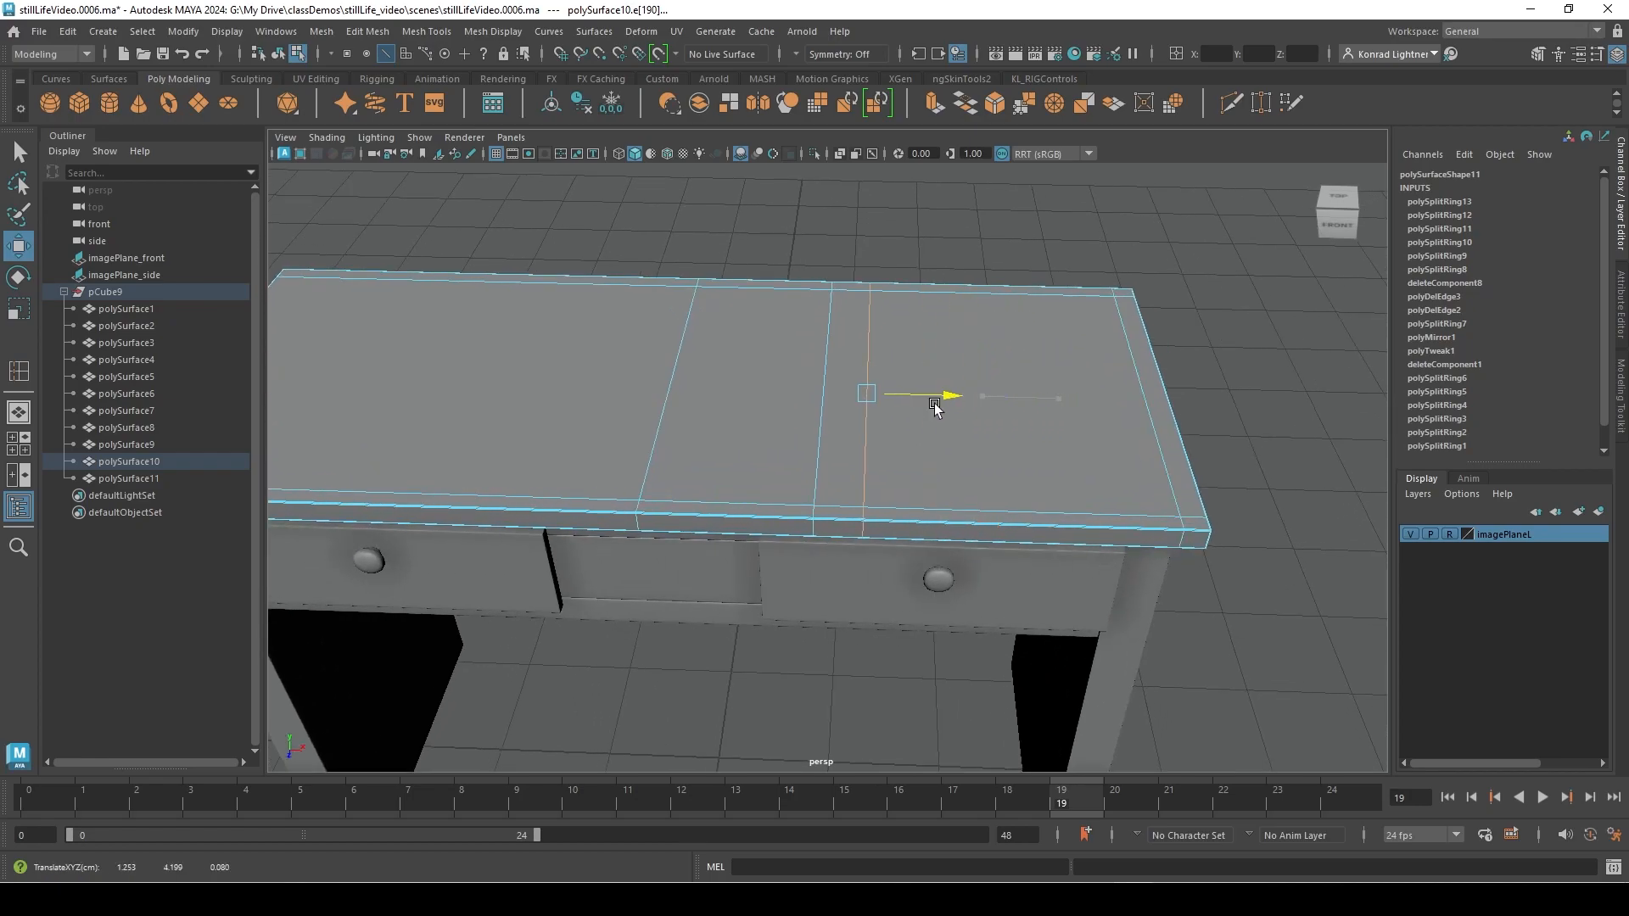
# Switch the tabletop to face selection and delete all faces left of the middle edge loop
pyautogui.moveTo(536, 295); pyautogui.dragTo(534, 328, button='right')
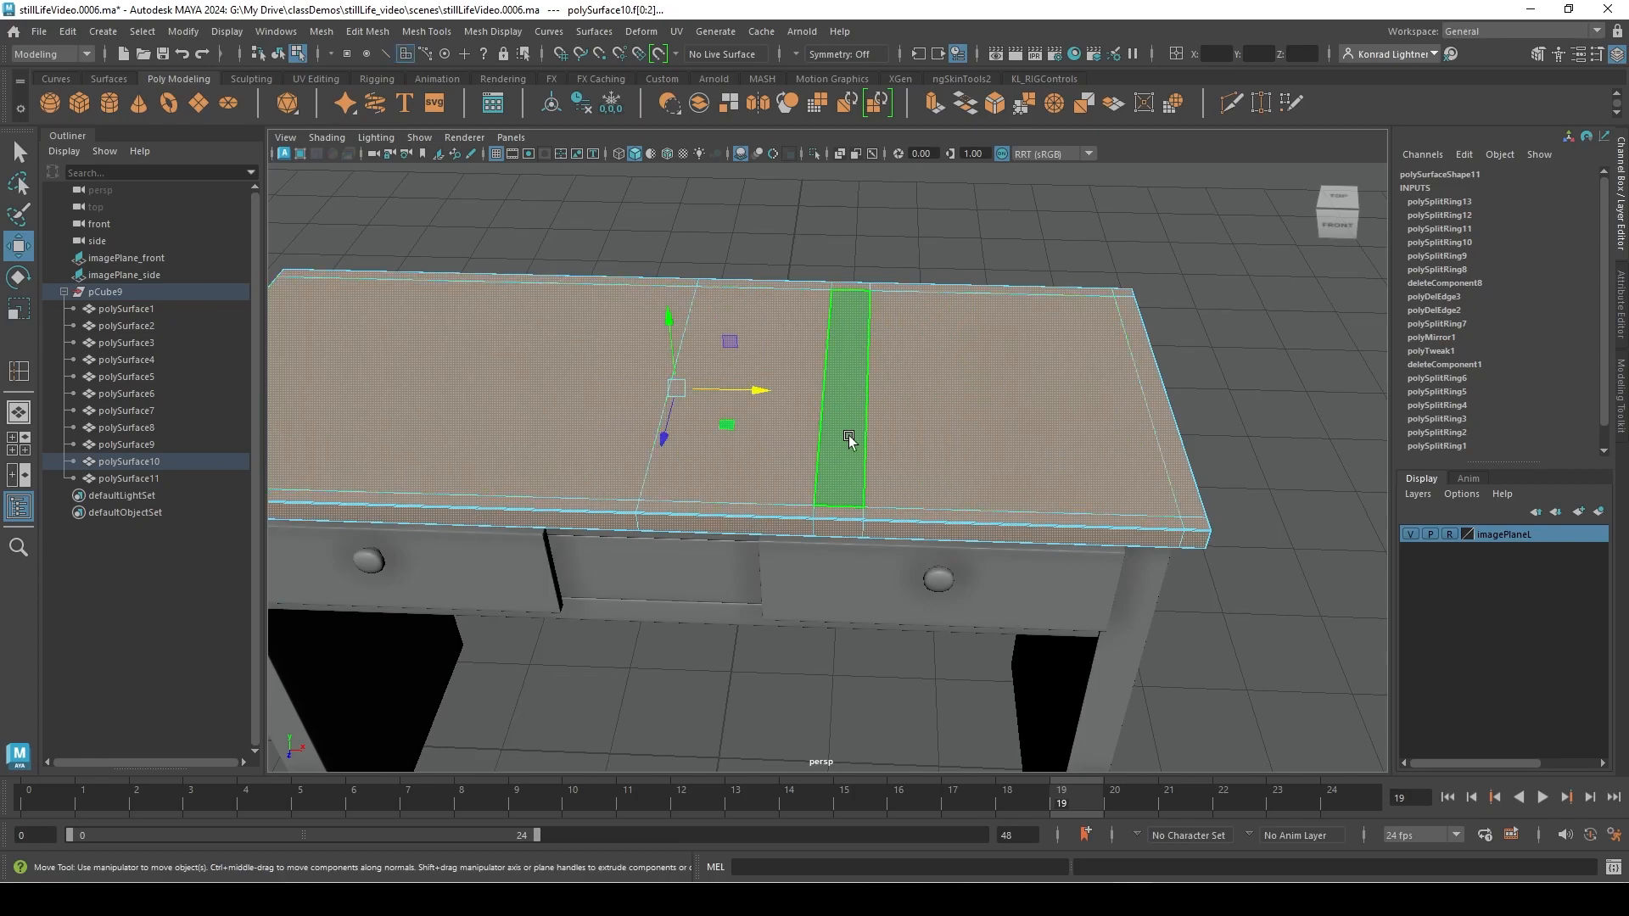
pyautogui.click(1060, 408)
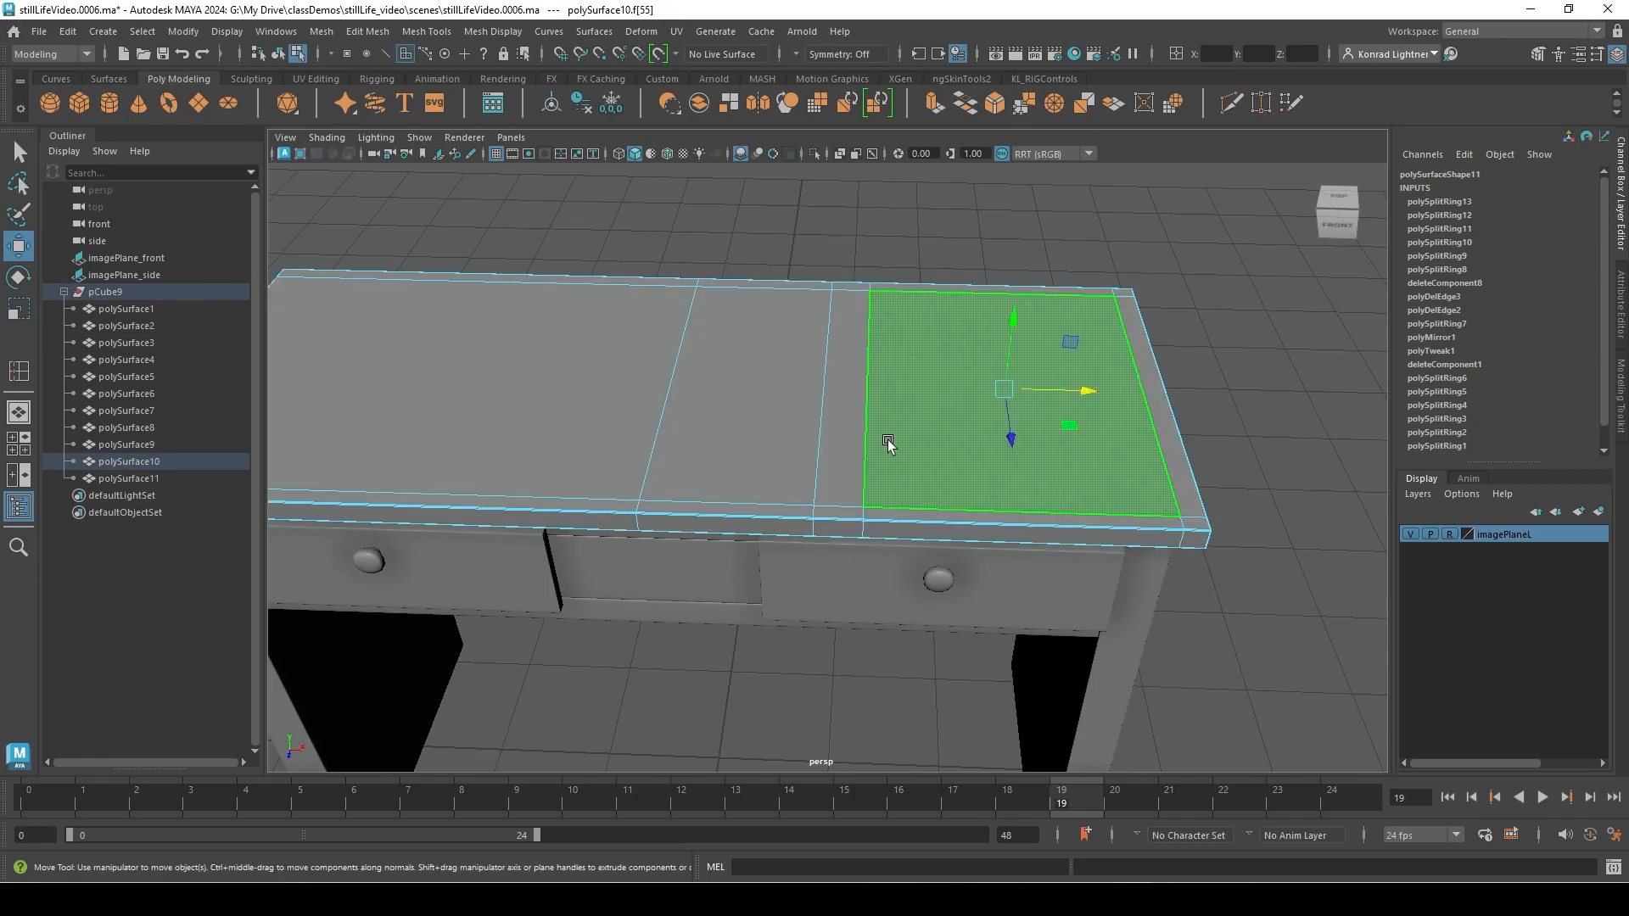
pyautogui.click(834, 308)
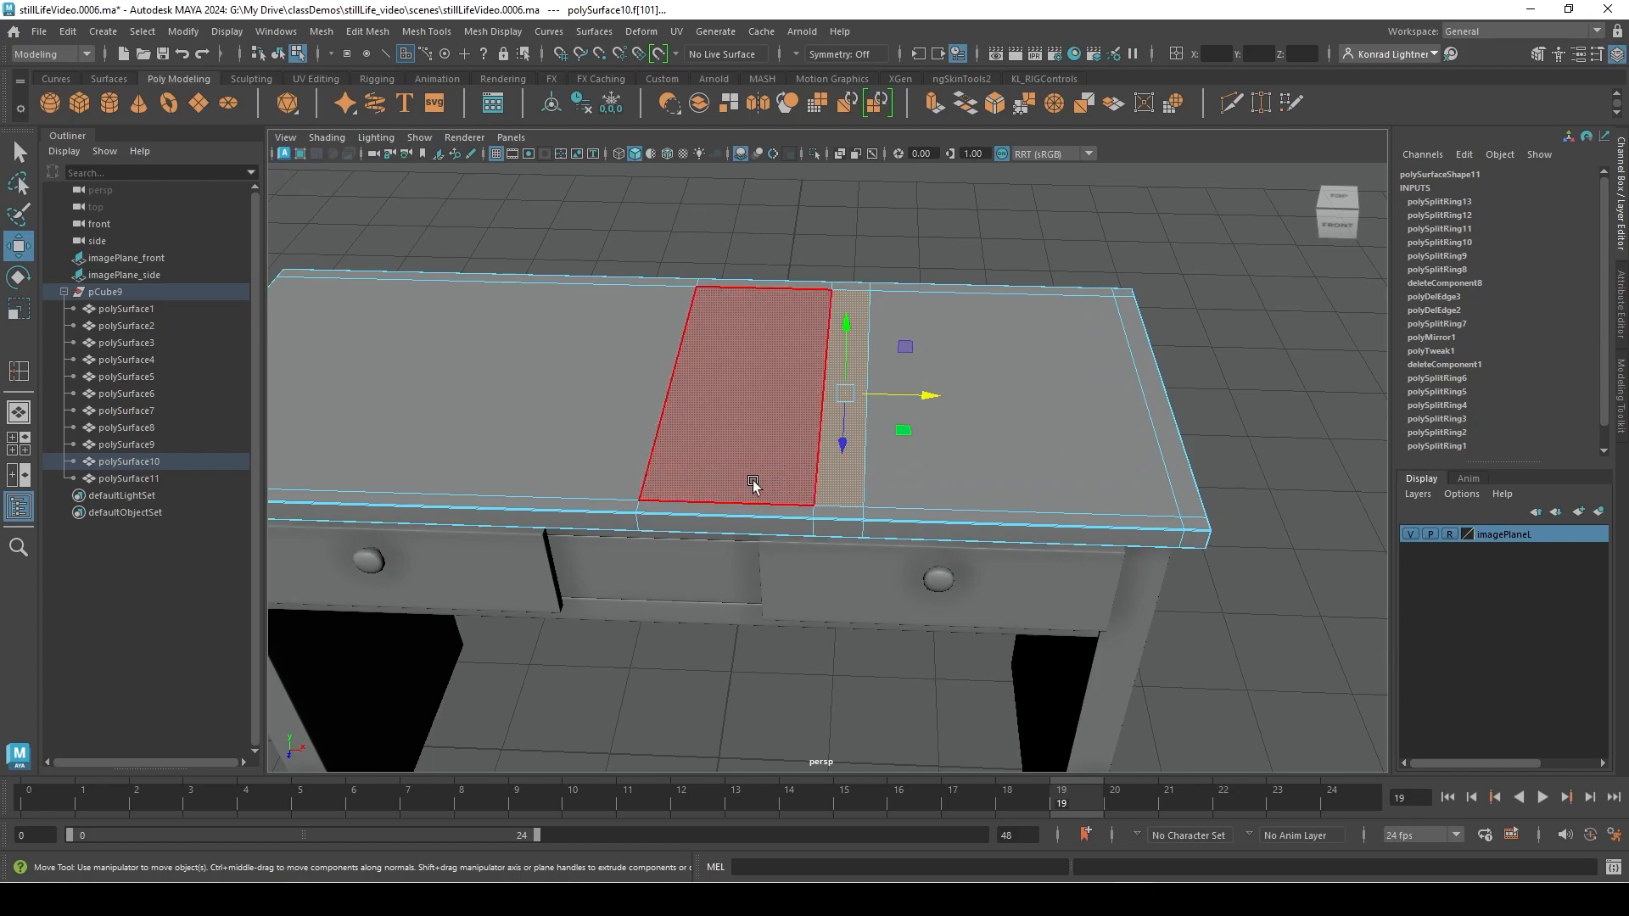
pyautogui.click(736, 455)
pyautogui.keyDown('alt'); pyautogui.moveTo(661, 692); pyautogui.dragTo(867, 717, button='middle'); pyautogui.keyUp('alt')
pyautogui.keyDown('alt'); pyautogui.moveTo(1076, 600); pyautogui.dragTo(597, 371, button='right'); pyautogui.keyUp('alt')
pyautogui.moveTo(492, 244); pyautogui.dragTo(785, 759)
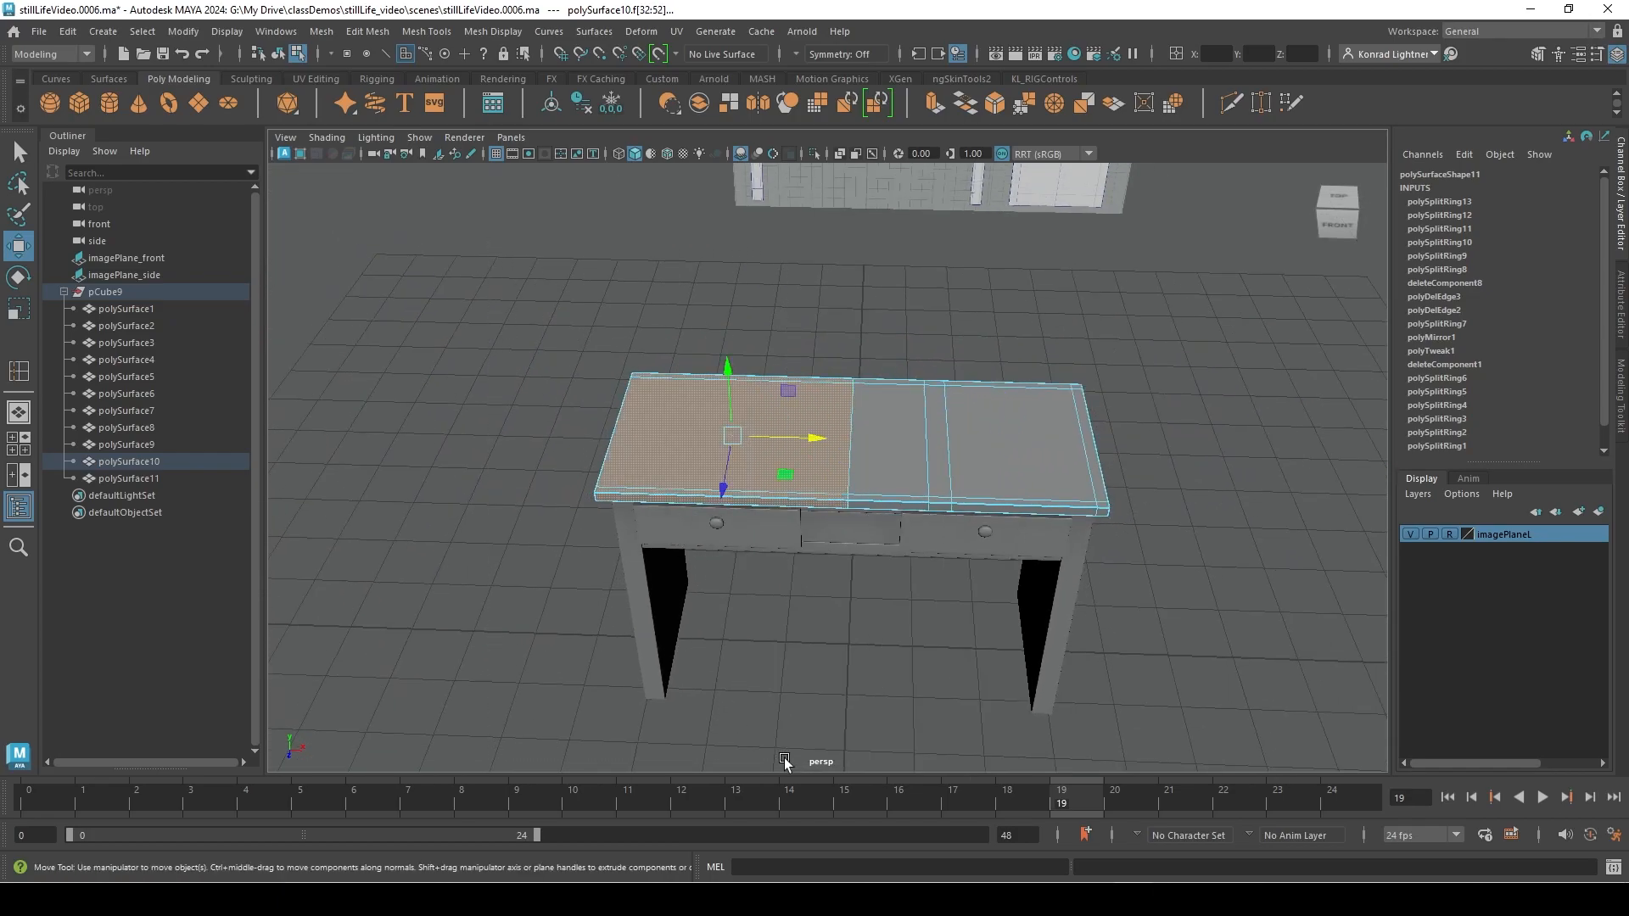
pyautogui.press('Delete')
# Select the vertices along the tabletop's open middle edge and align them with the centre line at X 0
pyautogui.moveTo(879, 475); pyautogui.dragTo(1018, 318, button='right')
pyautogui.keyDown('alt'); pyautogui.moveTo(778, 513); pyautogui.dragTo(944, 465, button='right'); pyautogui.keyUp('alt')
pyautogui.moveTo(950, 356); pyautogui.dragTo(974, 340, button='right')
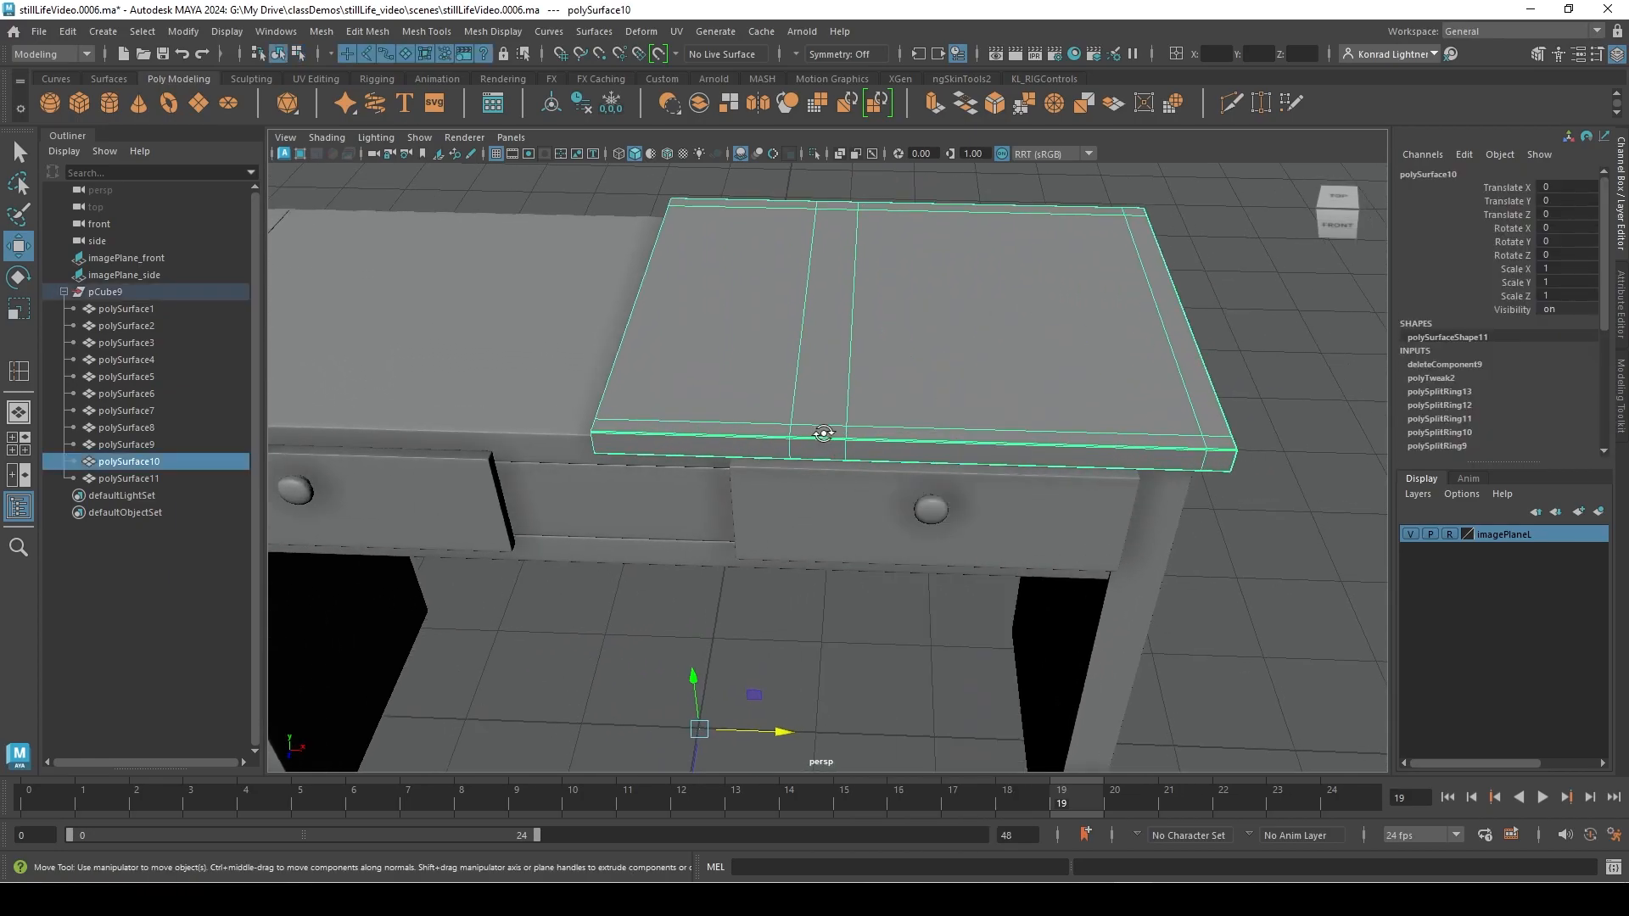
pyautogui.keyDown('alt'); pyautogui.moveTo(823, 434); pyautogui.dragTo(837, 433); pyautogui.keyUp('alt')
pyautogui.moveTo(751, 324); pyautogui.dragTo(675, 348, button='right')
pyautogui.keyDown('alt'); pyautogui.moveTo(675, 349); pyautogui.dragTo(864, 468, button='middle'); pyautogui.keyUp('alt')
pyautogui.moveTo(679, 235); pyautogui.dragTo(885, 774)
pyautogui.moveTo(888, 414); pyautogui.dragTo(789, 418)
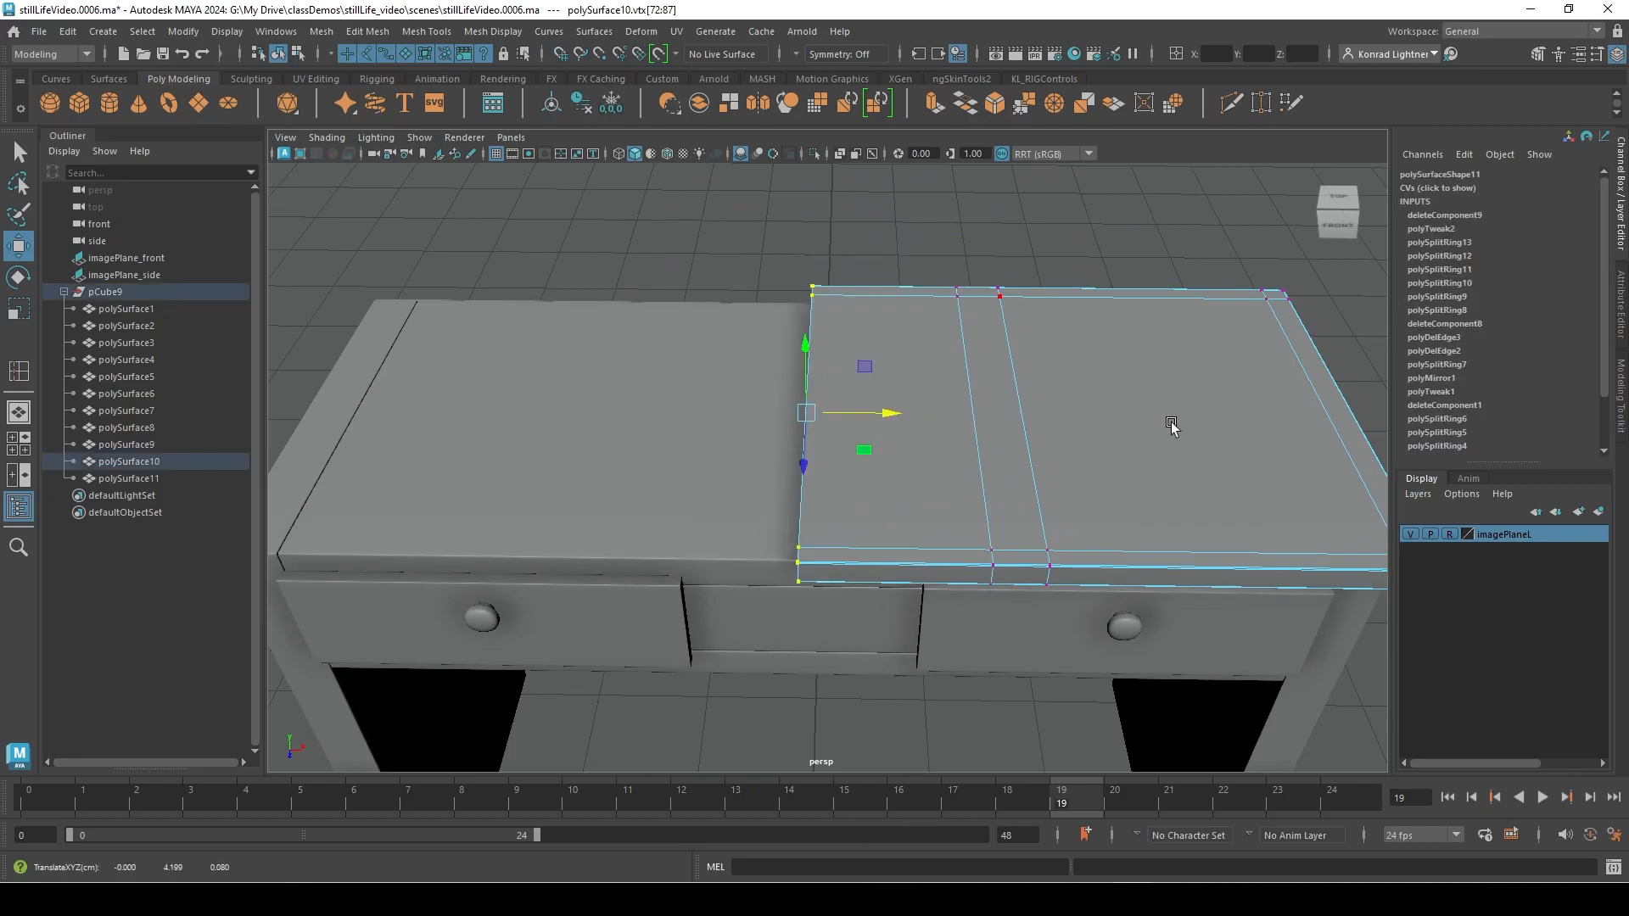
# Return to object selection and mirror the half tabletop to rebuild its left side
pyautogui.keyDown('alt'); pyautogui.moveTo(1171, 420); pyautogui.dragTo(836, 445, button='middle'); pyautogui.keyUp('alt')
pyautogui.moveTo(810, 415); pyautogui.dragTo(890, 339, button='right')
pyautogui.scroll(2, 764, 442)
pyautogui.keyDown('alt'); pyautogui.moveTo(764, 443); pyautogui.dragTo(818, 438, button='middle'); pyautogui.keyUp('alt')
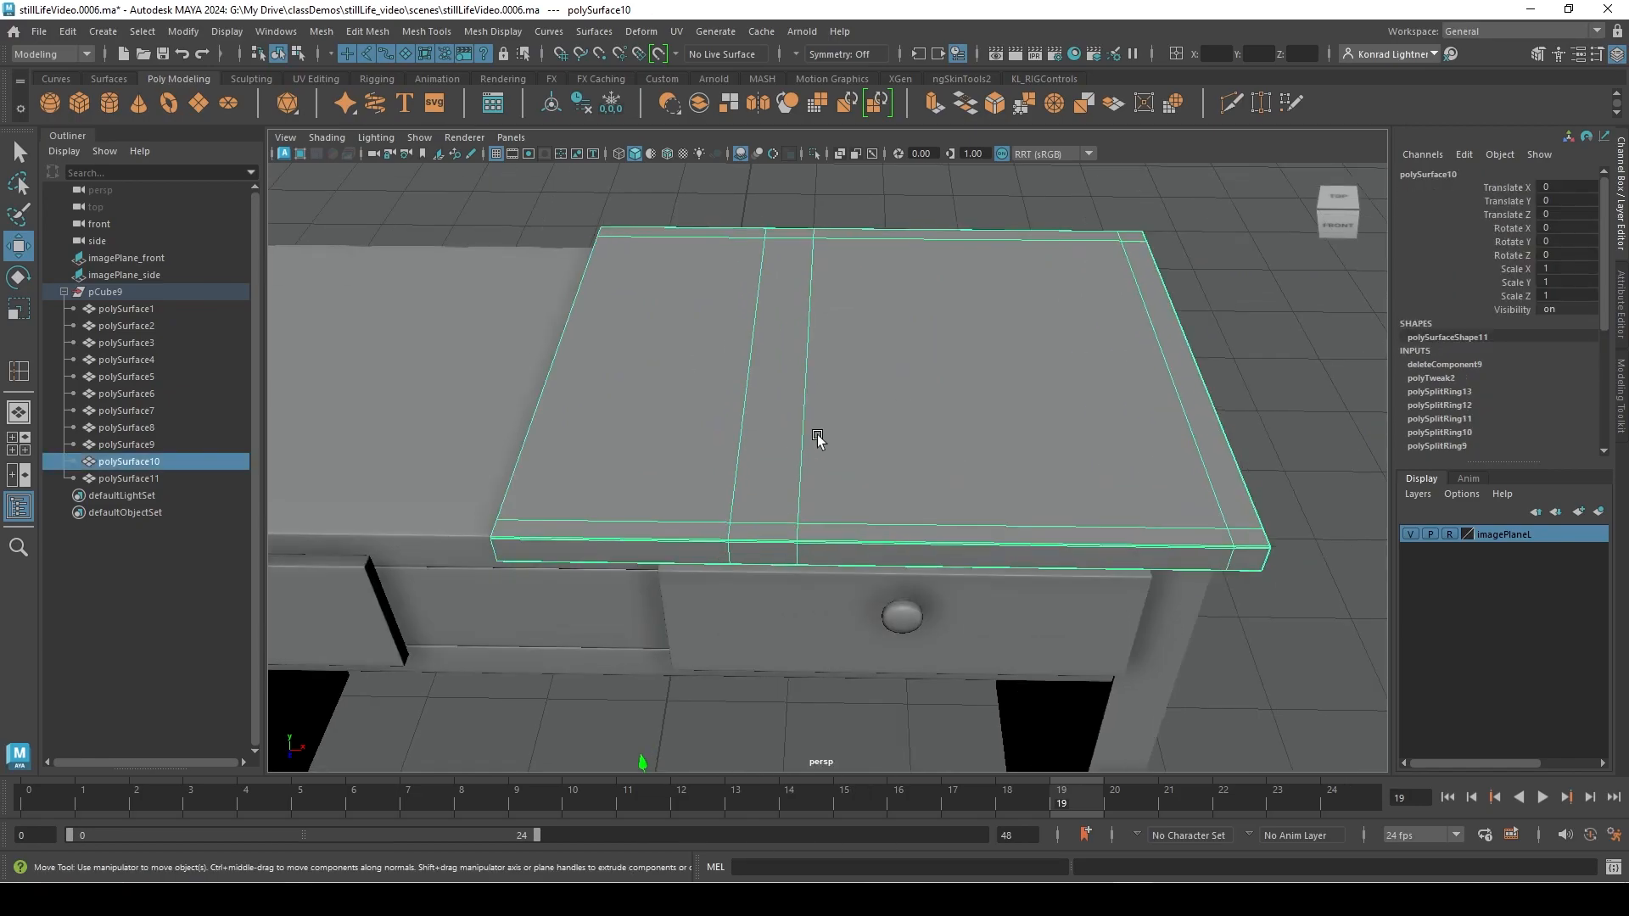
pyautogui.scroll(-2, 1118, 510)
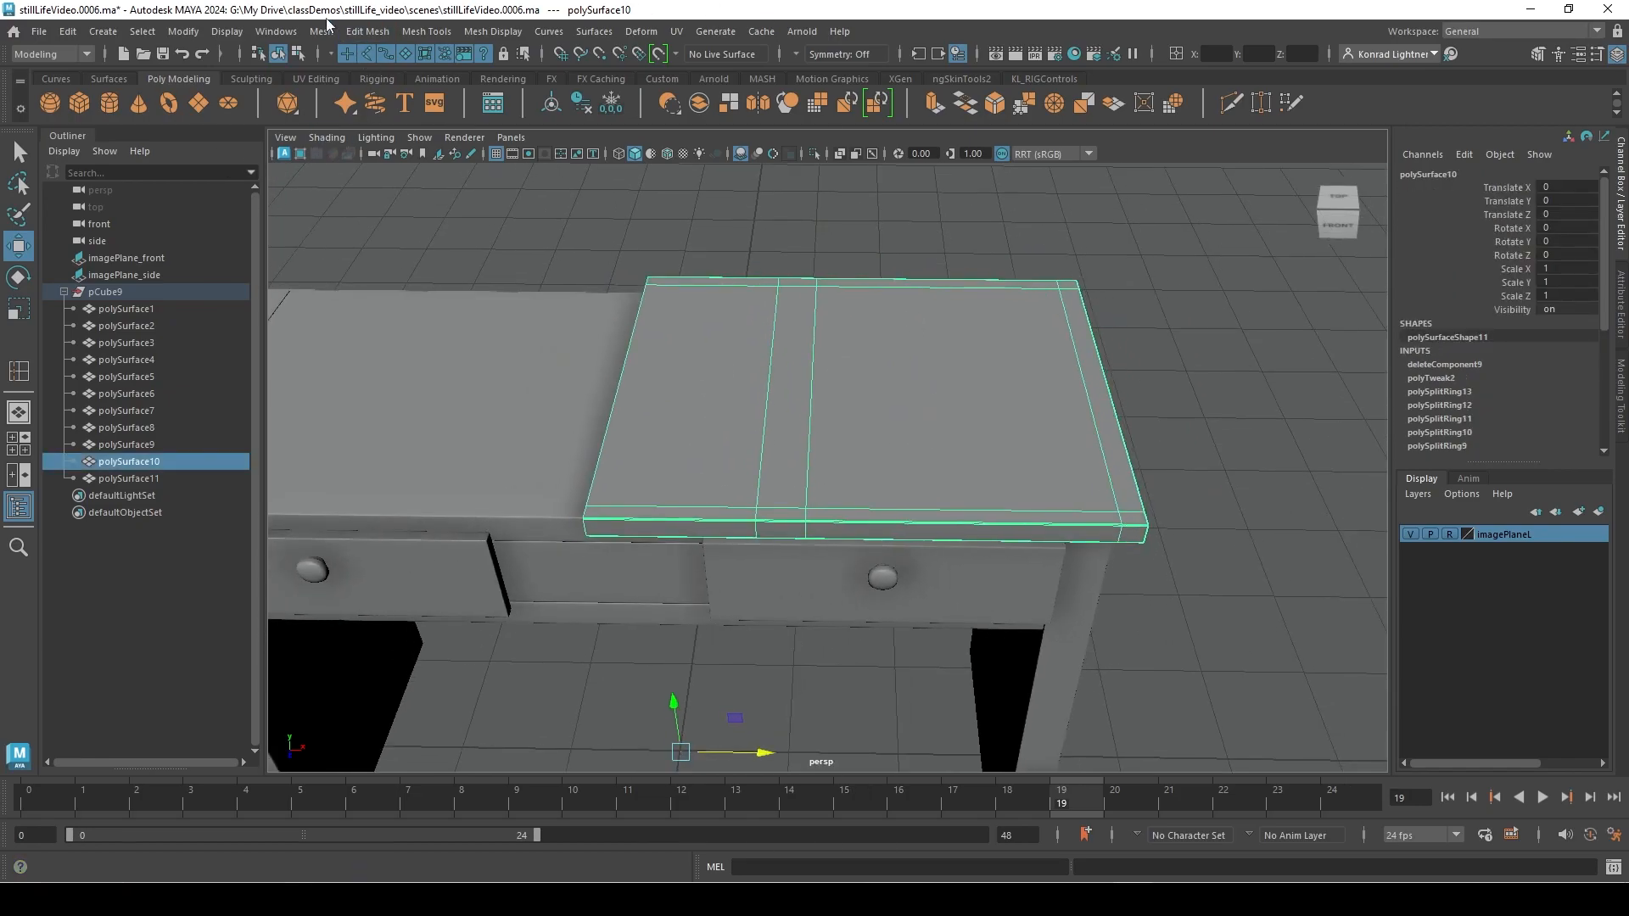
pyautogui.click(323, 31)
pyautogui.click(380, 312)
# Select a matching pair of crosswise edge loops on both tabletop halves and scale them apart along X
pyautogui.moveTo(798, 401); pyautogui.dragTo(782, 342, button='right')
pyautogui.click(807, 448)
pyautogui.keyDown('alt'); pyautogui.moveTo(808, 448); pyautogui.dragTo(548, 429); pyautogui.keyUp('alt')
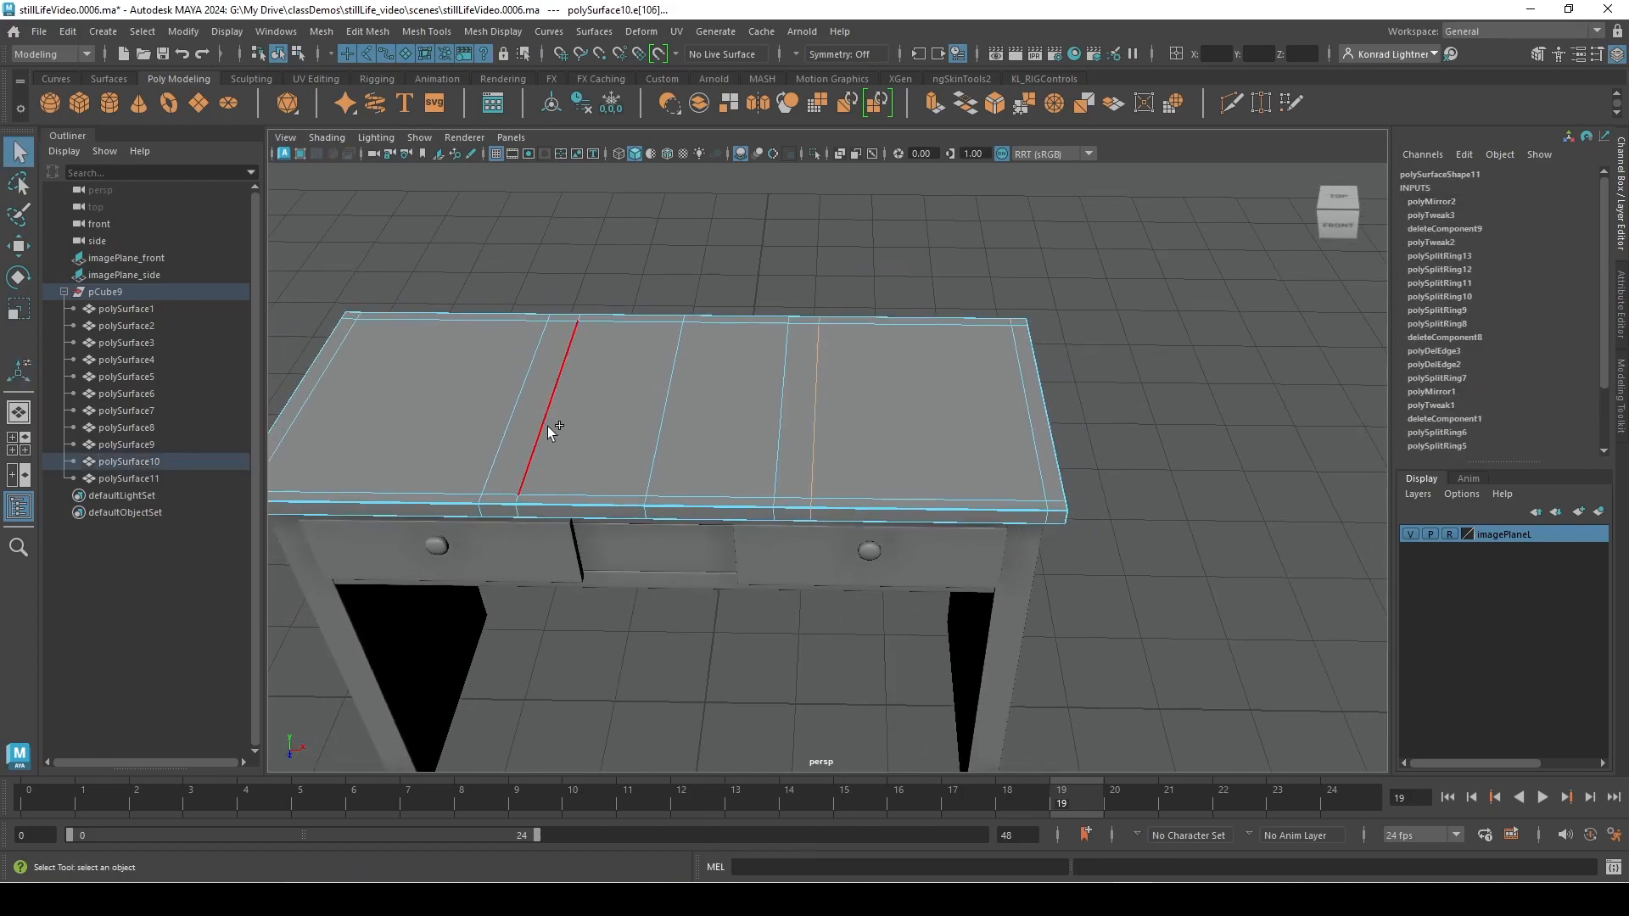
pyautogui.keyDown('shift'); pyautogui.click(518, 415); pyautogui.keyUp('shift')
pyautogui.press('r')
pyautogui.moveTo(743, 402); pyautogui.dragTo(791, 408)
# Scale the inner pair of crosswise loops apart by about 1.11 along X and fine-tune the outer pair for even spacing
pyautogui.click(795, 447)
pyautogui.keyDown('shift'); pyautogui.click(547, 440); pyautogui.keyUp('shift')
pyautogui.moveTo(740, 409); pyautogui.dragTo(750, 409)
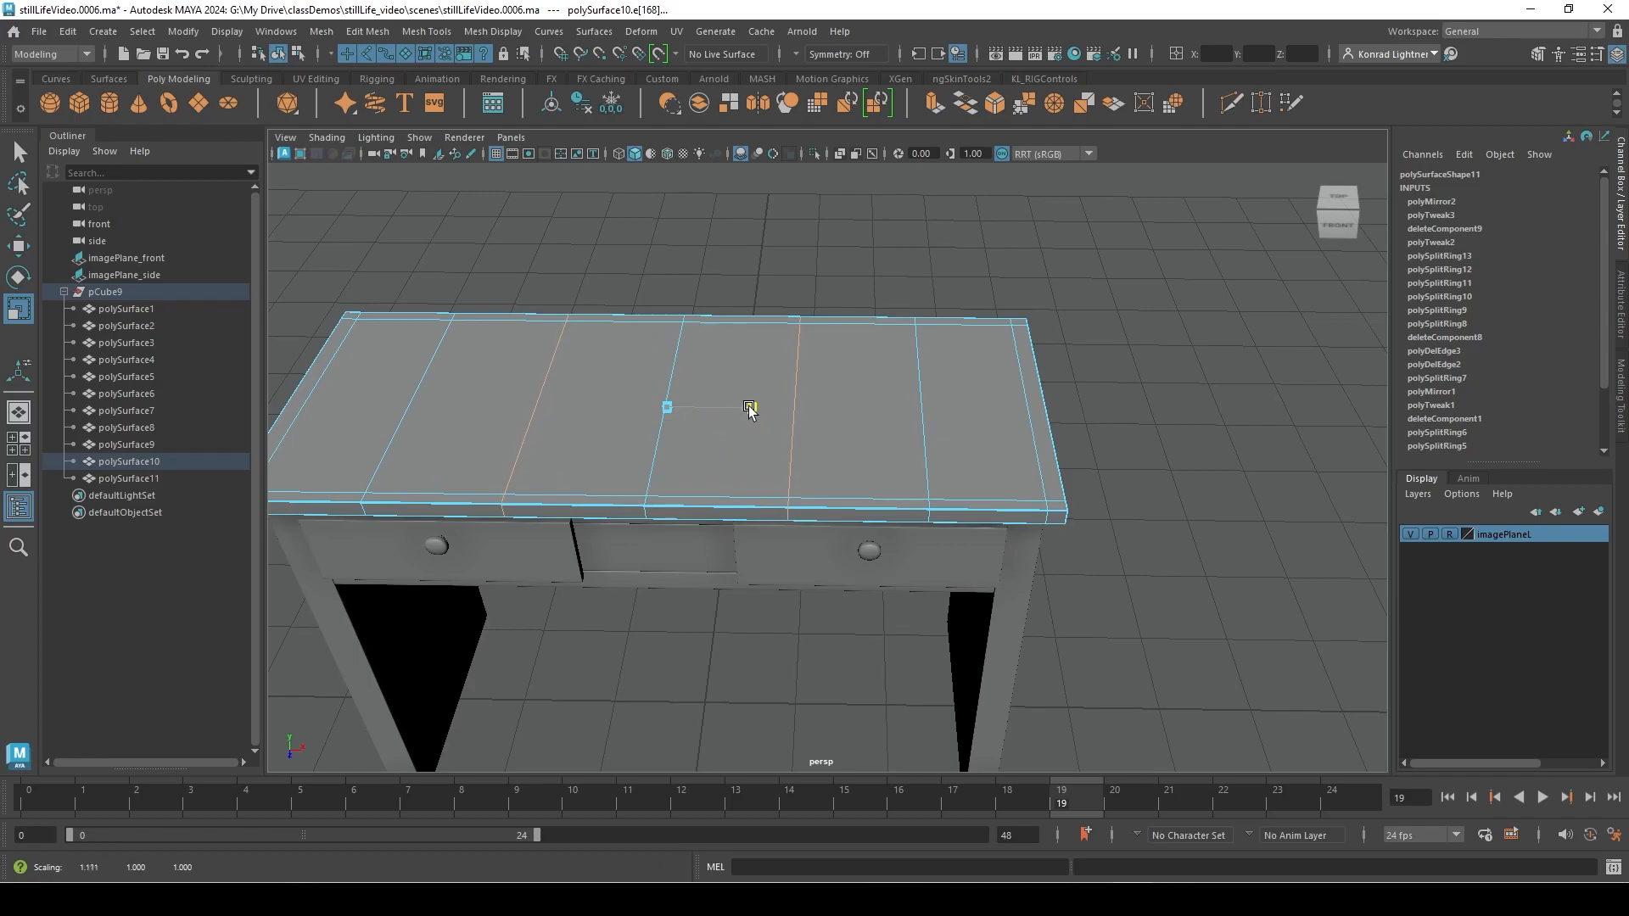
pyautogui.click(935, 408)
pyautogui.keyDown('shift'); pyautogui.click(411, 412); pyautogui.keyUp('shift')
pyautogui.moveTo(740, 404); pyautogui.dragTo(744, 404)
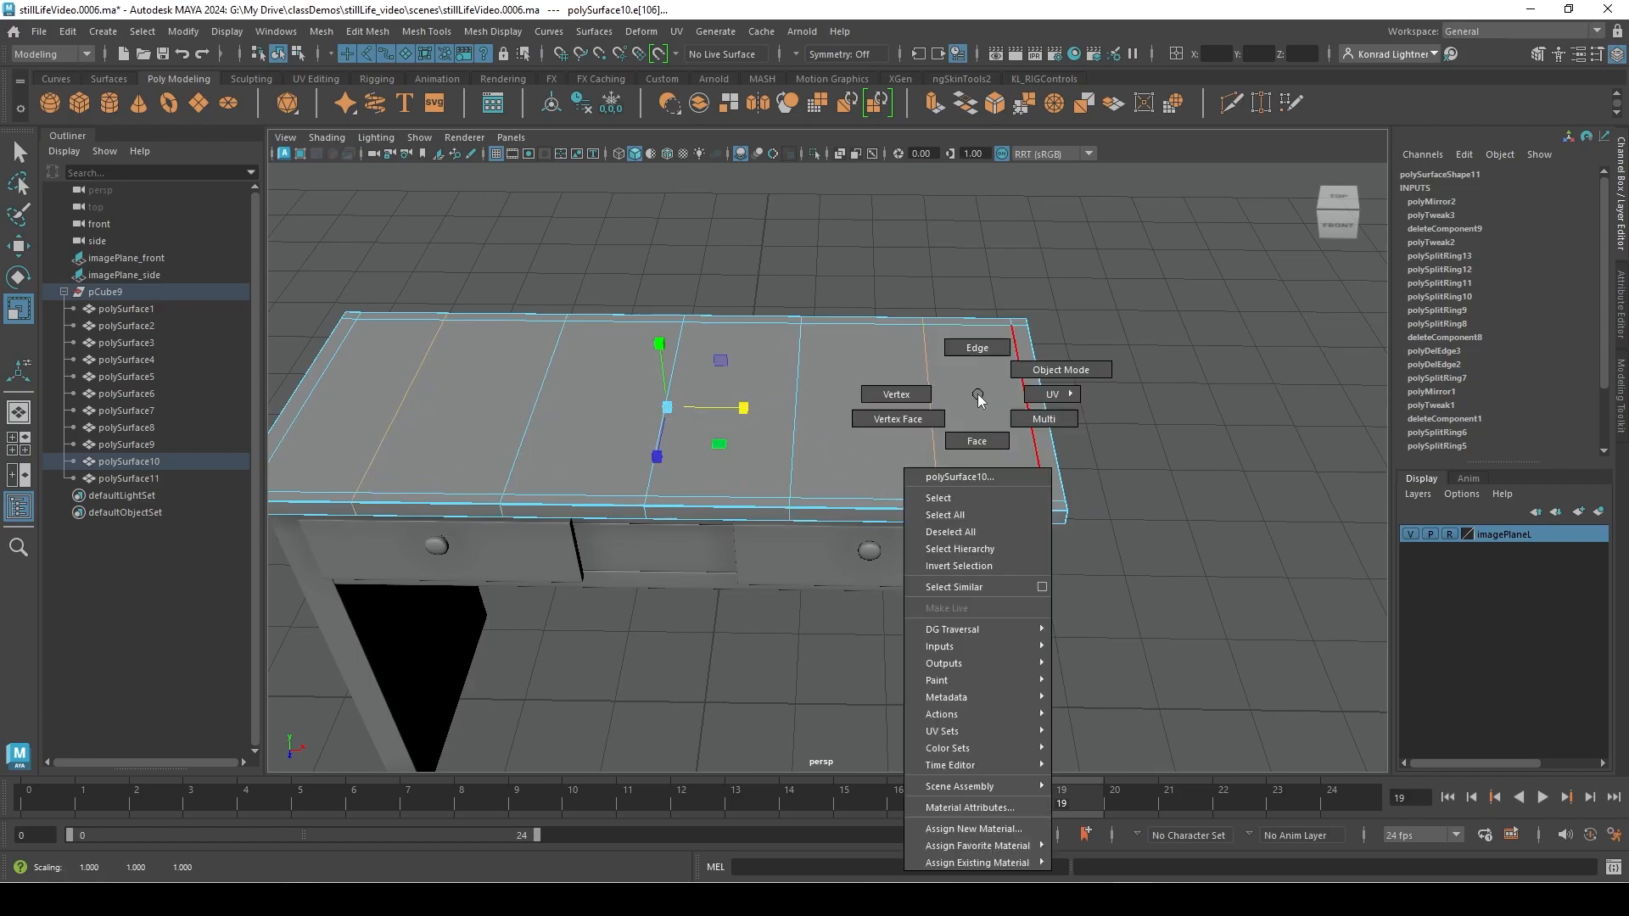
# Insert a lengthwise edge loop along the middle of the tabletop with the Insert Edge Loop Tool
pyautogui.moveTo(978, 394); pyautogui.dragTo(1051, 349, button='right')
pyautogui.keyDown('alt'); pyautogui.moveTo(1143, 487); pyautogui.dragTo(1029, 462); pyautogui.keyUp('alt')
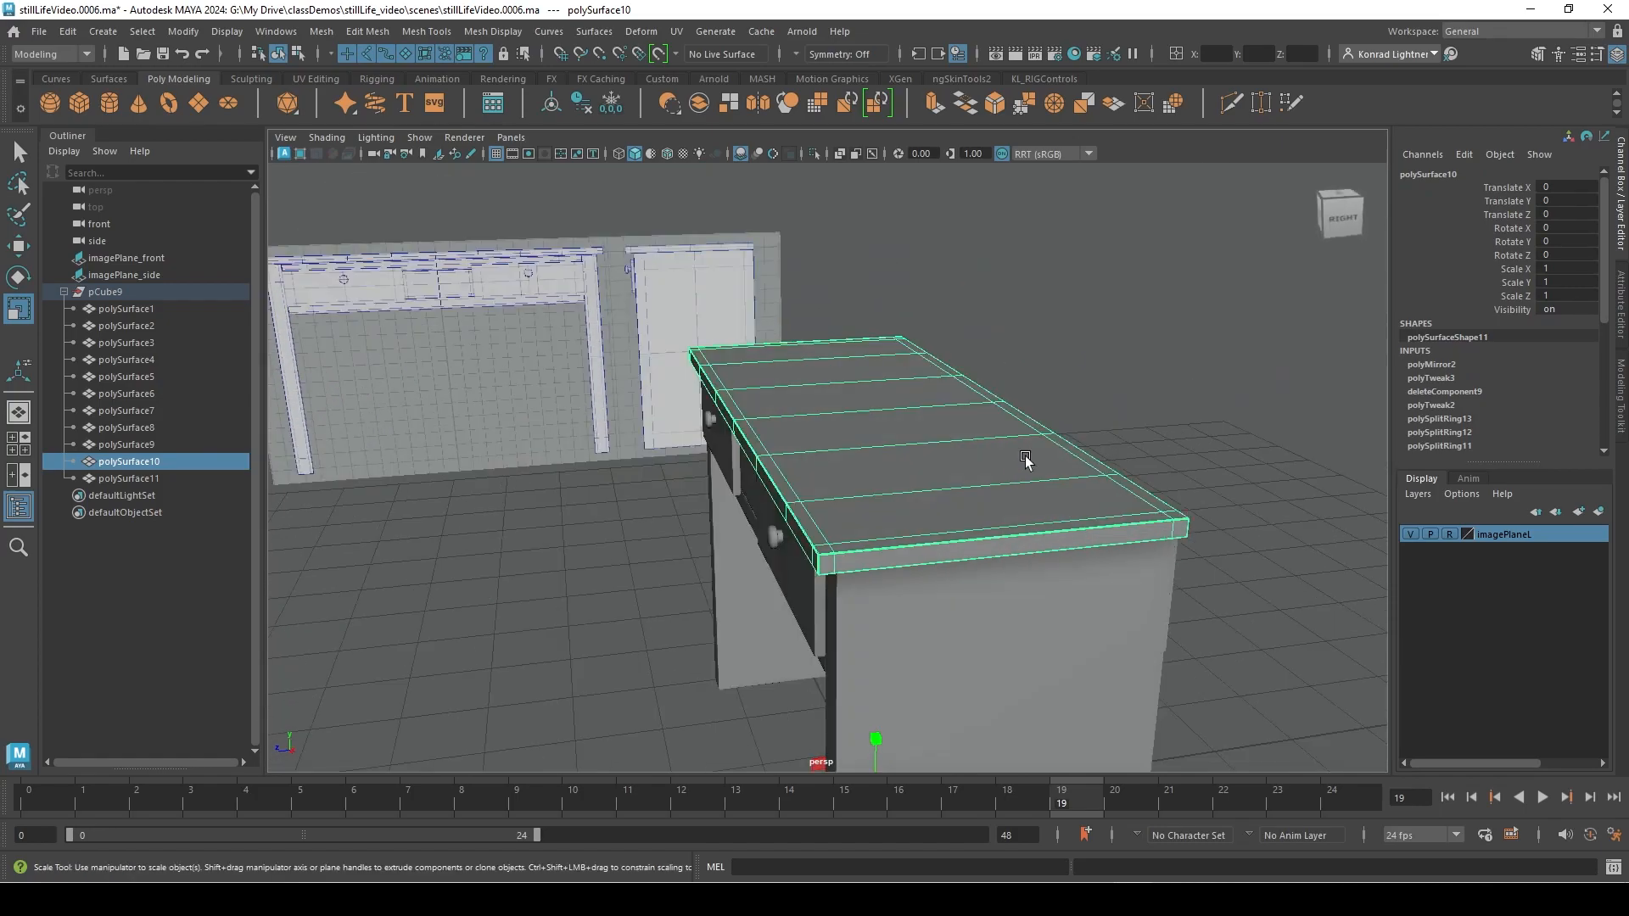
pyautogui.keyDown('shift'); pyautogui.moveTo(1085, 397); pyautogui.dragTo(1000, 454, button='right'); pyautogui.keyUp('shift')
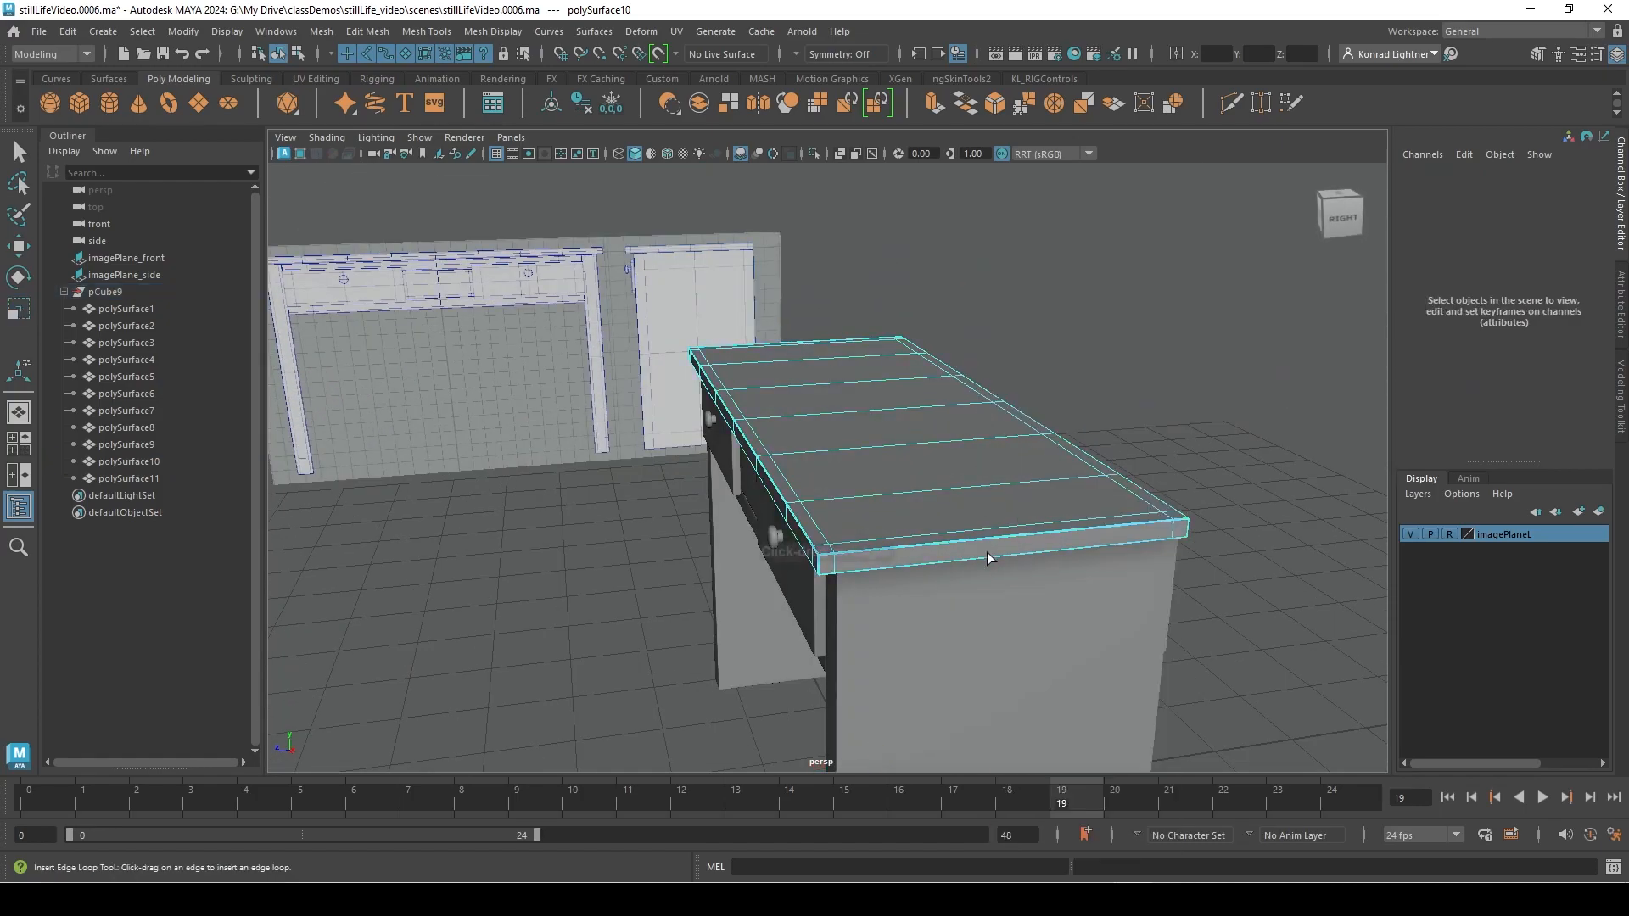
pyautogui.click(961, 496)
pyautogui.keyDown('alt'); pyautogui.moveTo(961, 496); pyautogui.dragTo(909, 547); pyautogui.keyUp('alt')
pyautogui.keyDown('alt'); pyautogui.moveTo(909, 547); pyautogui.dragTo(1109, 648, button='right'); pyautogui.keyUp('alt')
pyautogui.keyDown('alt'); pyautogui.moveTo(1108, 648); pyautogui.dragTo(1171, 645); pyautogui.keyUp('alt')
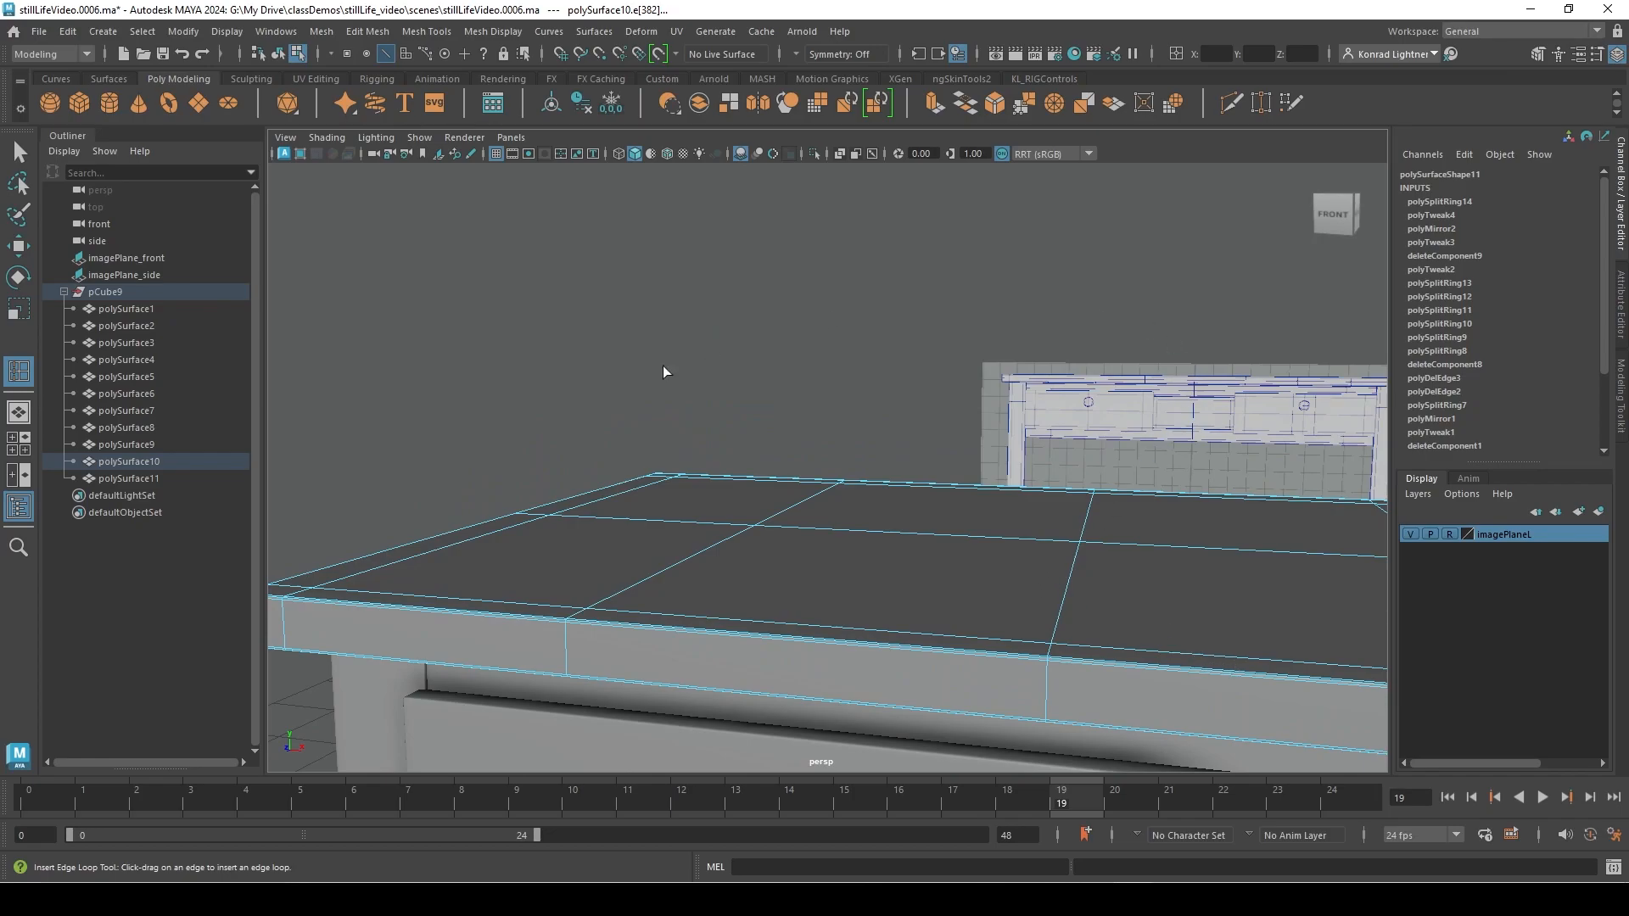
pyautogui.keyDown('alt'); pyautogui.moveTo(1225, 620); pyautogui.dragTo(776, 580, button='right'); pyautogui.keyUp('alt')
pyautogui.keyDown('alt'); pyautogui.moveTo(1061, 654); pyautogui.dragTo(782, 517, button='middle'); pyautogui.keyUp('alt')
# Select the right drawer front and shift it slightly to Translate Z -0.001
pyautogui.press('w')
pyautogui.click(1030, 702)
pyautogui.keyDown('alt'); pyautogui.moveTo(1029, 702); pyautogui.dragTo(520, 568); pyautogui.keyUp('alt')
pyautogui.keyDown('alt'); pyautogui.moveTo(520, 568); pyautogui.dragTo(828, 369, button='right'); pyautogui.keyUp('alt')
pyautogui.keyDown('alt'); pyautogui.moveTo(888, 586); pyautogui.dragTo(246, 577, button='right'); pyautogui.keyUp('alt')
pyautogui.moveTo(805, 746); pyautogui.dragTo(768, 761)
pyautogui.keyDown('alt'); pyautogui.moveTo(597, 556); pyautogui.dragTo(1076, 633, button='right'); pyautogui.keyUp('alt')
pyautogui.keyDown('alt'); pyautogui.moveTo(958, 627); pyautogui.dragTo(842, 649); pyautogui.keyUp('alt')
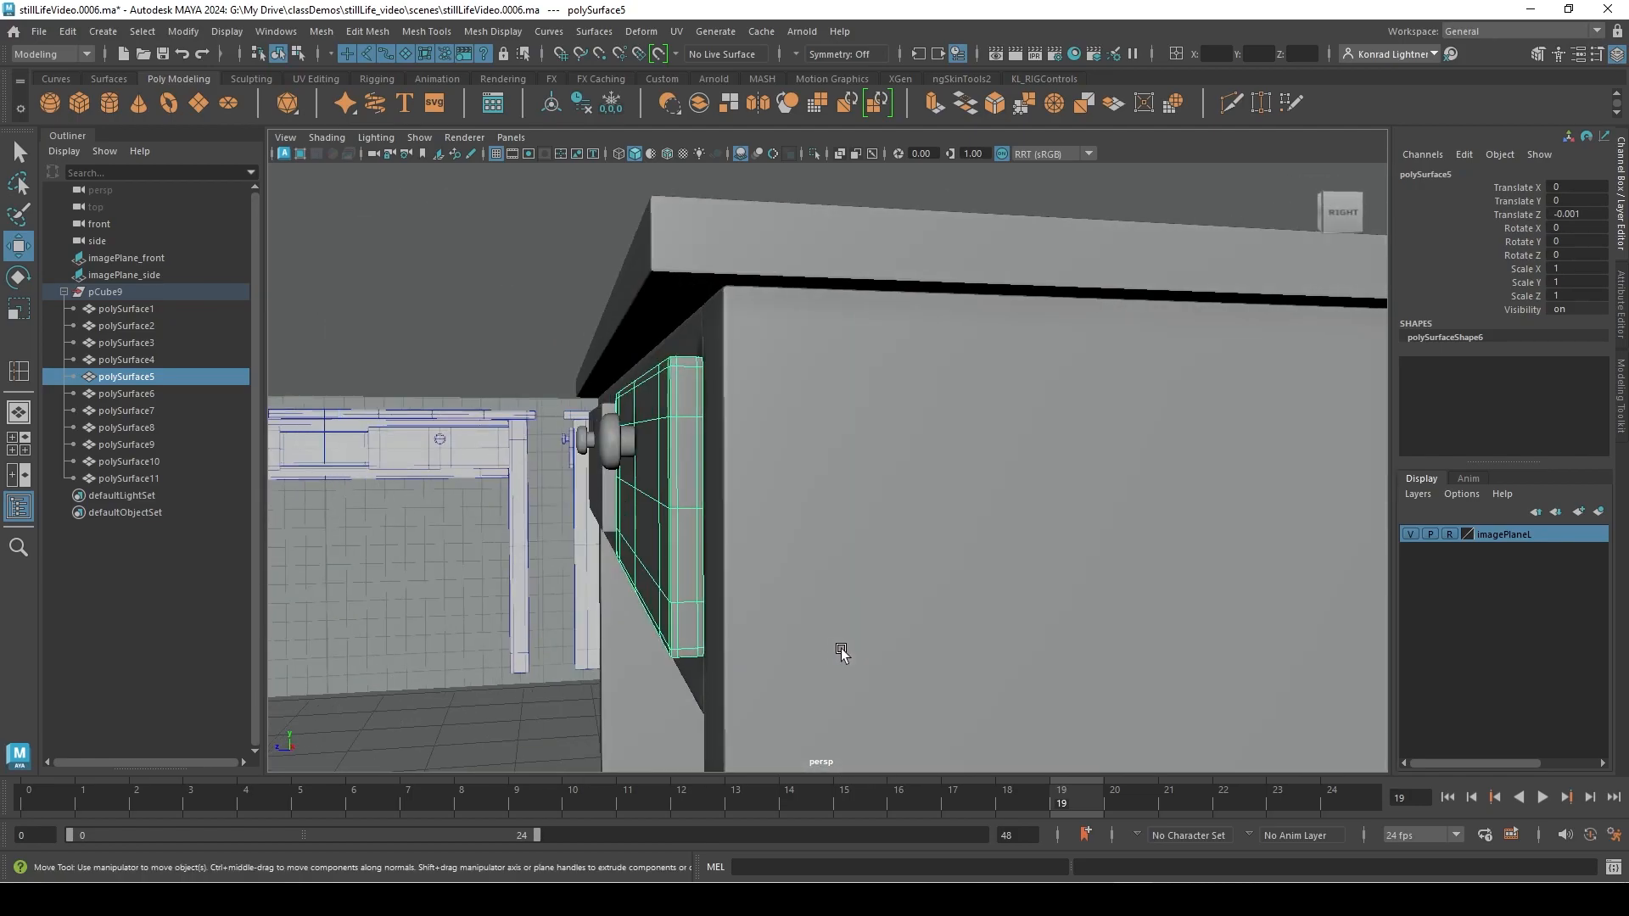
# Try moving the right drawer front back to Translate Z -0.023 and examine where it meets the desk
pyautogui.moveTo(830, 648); pyautogui.dragTo(835, 649, button='middle')
pyautogui.keyDown('alt'); pyautogui.moveTo(835, 650); pyautogui.dragTo(1019, 652); pyautogui.keyUp('alt')
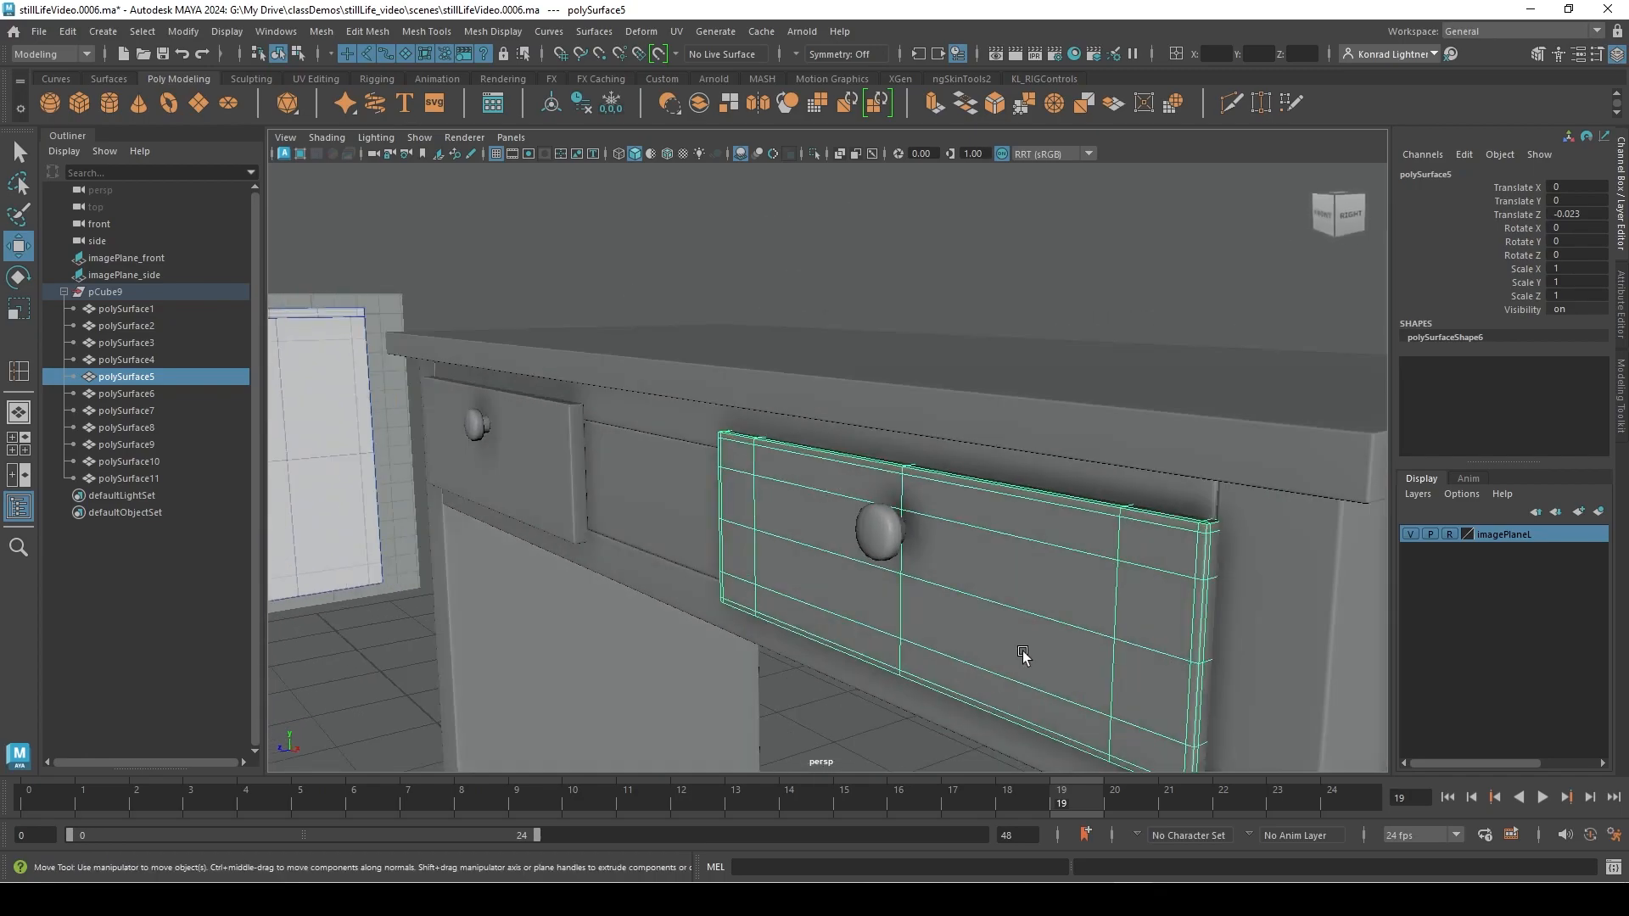
pyautogui.keyDown('alt'); pyautogui.moveTo(1019, 652); pyautogui.dragTo(804, 627, button='middle'); pyautogui.keyUp('alt')
pyautogui.keyDown('alt'); pyautogui.moveTo(804, 627); pyautogui.dragTo(1091, 636, button='right'); pyautogui.keyUp('alt')
pyautogui.keyDown('alt'); pyautogui.moveTo(479, 457); pyautogui.dragTo(696, 577, button='middle'); pyautogui.keyUp('alt')
pyautogui.keyDown('alt'); pyautogui.moveTo(487, 535); pyautogui.dragTo(572, 584, button='right'); pyautogui.keyUp('alt')
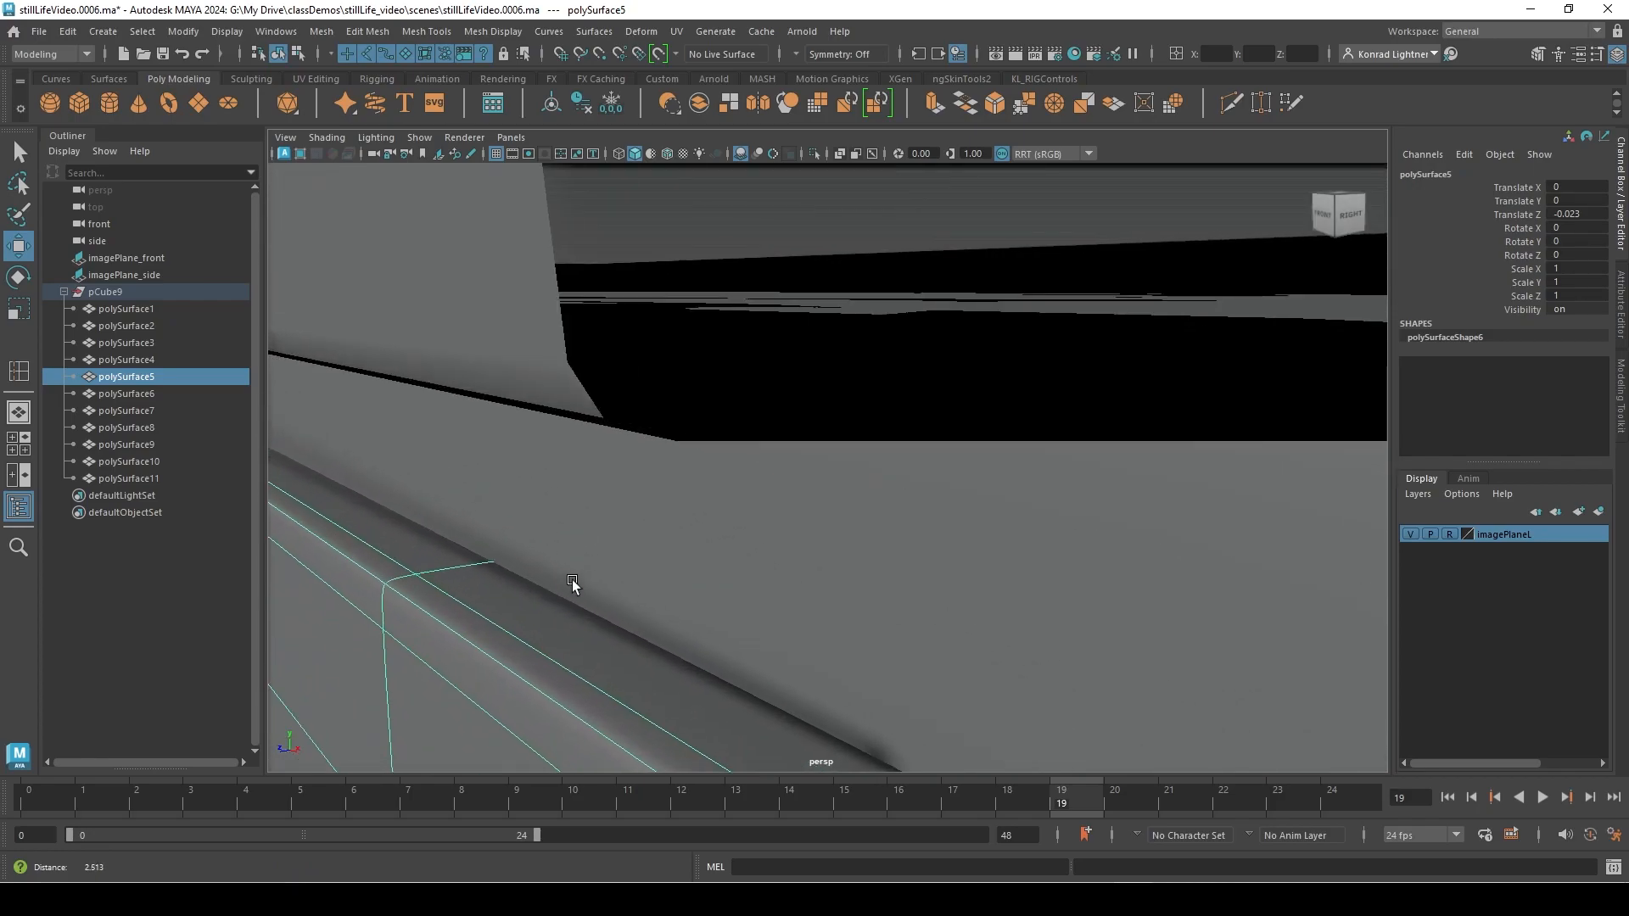
pyautogui.keyDown('alt'); pyautogui.moveTo(490, 560); pyautogui.dragTo(633, 556); pyautogui.keyUp('alt')
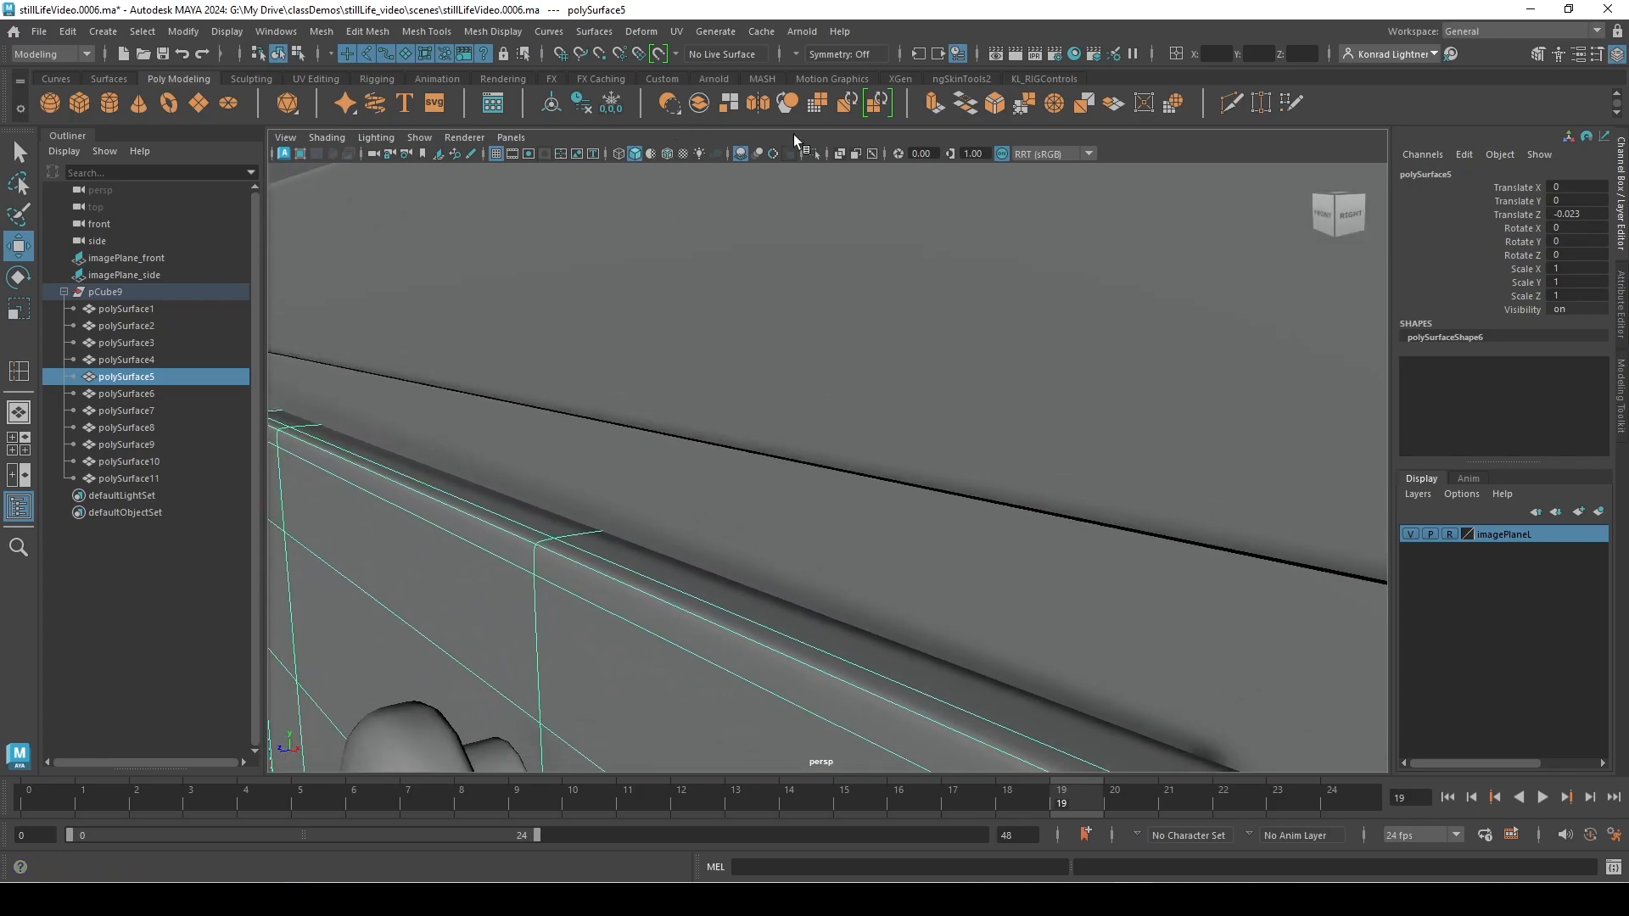
# Inspect the drawer seams without screen-space ambient occlusion and undo the drawer front's last move
pyautogui.click(740, 153)
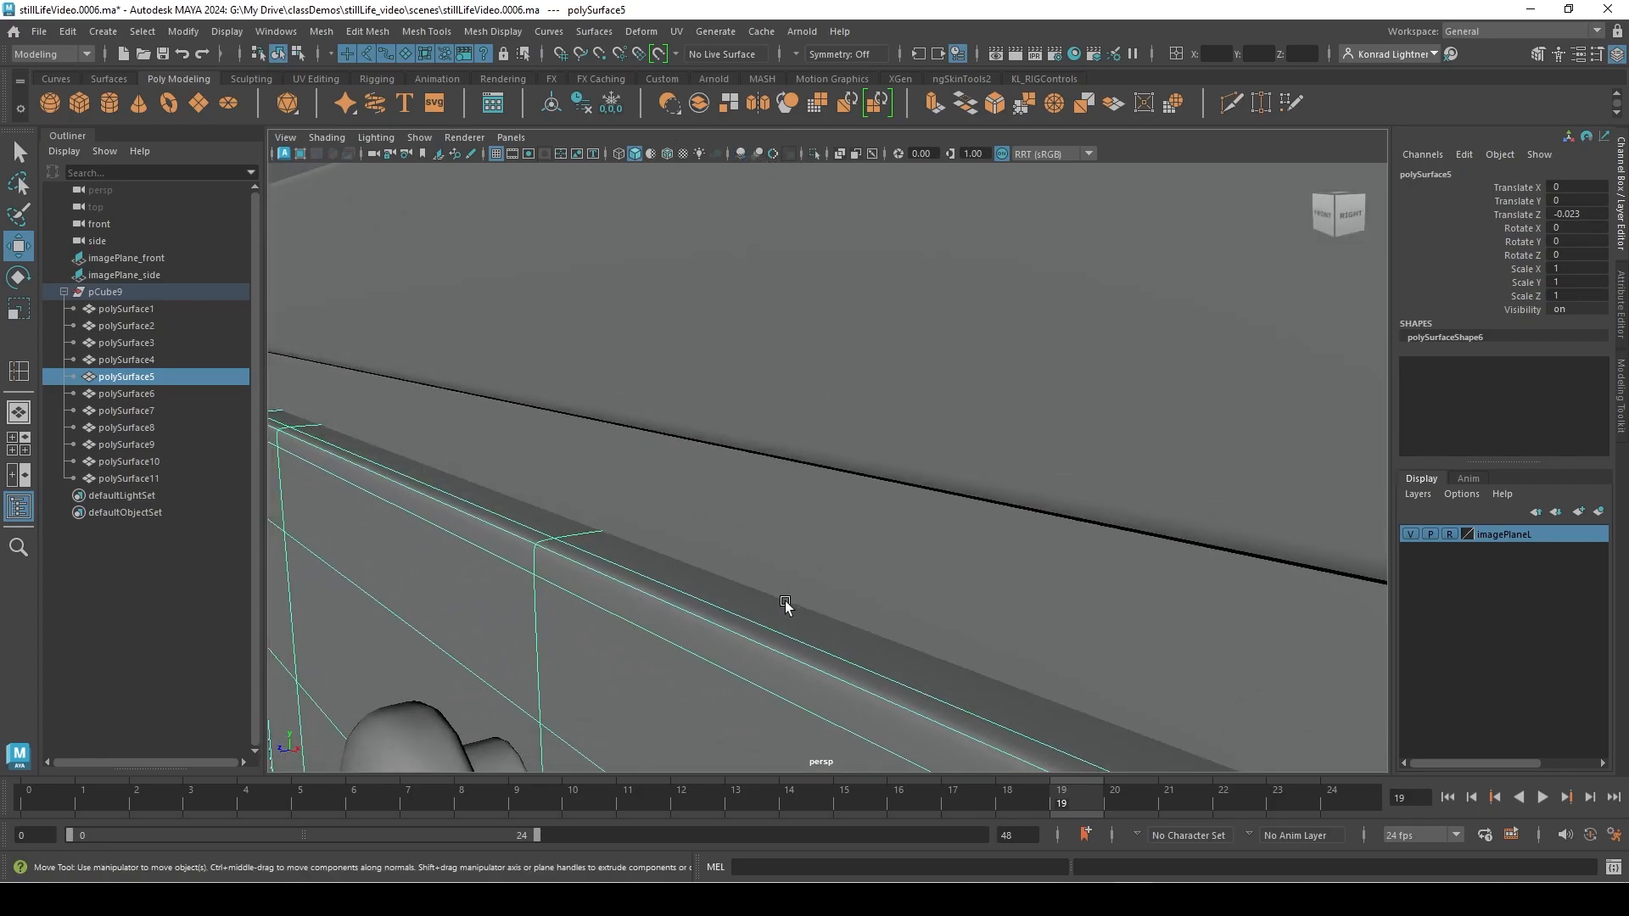
pyautogui.keyDown('alt'); pyautogui.moveTo(985, 610); pyautogui.dragTo(614, 574, button='right'); pyautogui.keyUp('alt')
pyautogui.keyDown('alt'); pyautogui.moveTo(614, 575); pyautogui.dragTo(840, 589); pyautogui.keyUp('alt')
pyautogui.keyDown('alt'); pyautogui.moveTo(976, 507); pyautogui.dragTo(777, 445, button='middle'); pyautogui.keyUp('alt')
pyautogui.keyDown('alt'); pyautogui.moveTo(776, 445); pyautogui.dragTo(931, 505, button='right'); pyautogui.keyUp('alt')
pyautogui.keyDown('alt'); pyautogui.moveTo(845, 504); pyautogui.dragTo(735, 348); pyautogui.keyUp('alt')
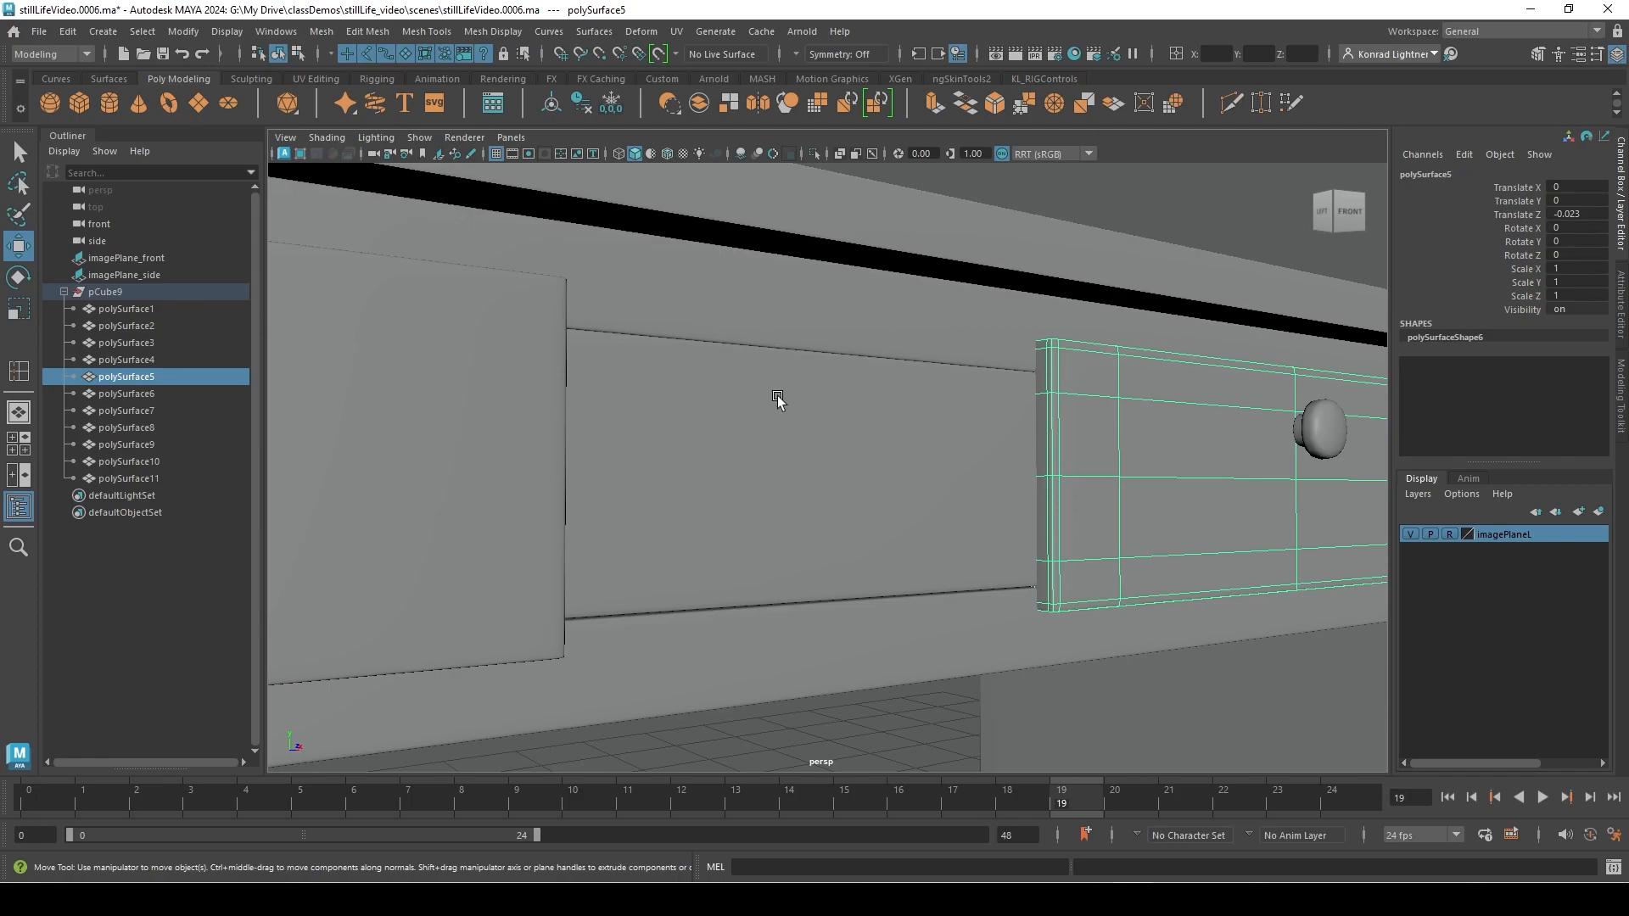
pyautogui.keyDown('alt'); pyautogui.moveTo(902, 718); pyautogui.dragTo(798, 659, button='right'); pyautogui.keyUp('alt')
pyautogui.keyDown('alt'); pyautogui.moveTo(798, 658); pyautogui.dragTo(808, 478); pyautogui.keyUp('alt')
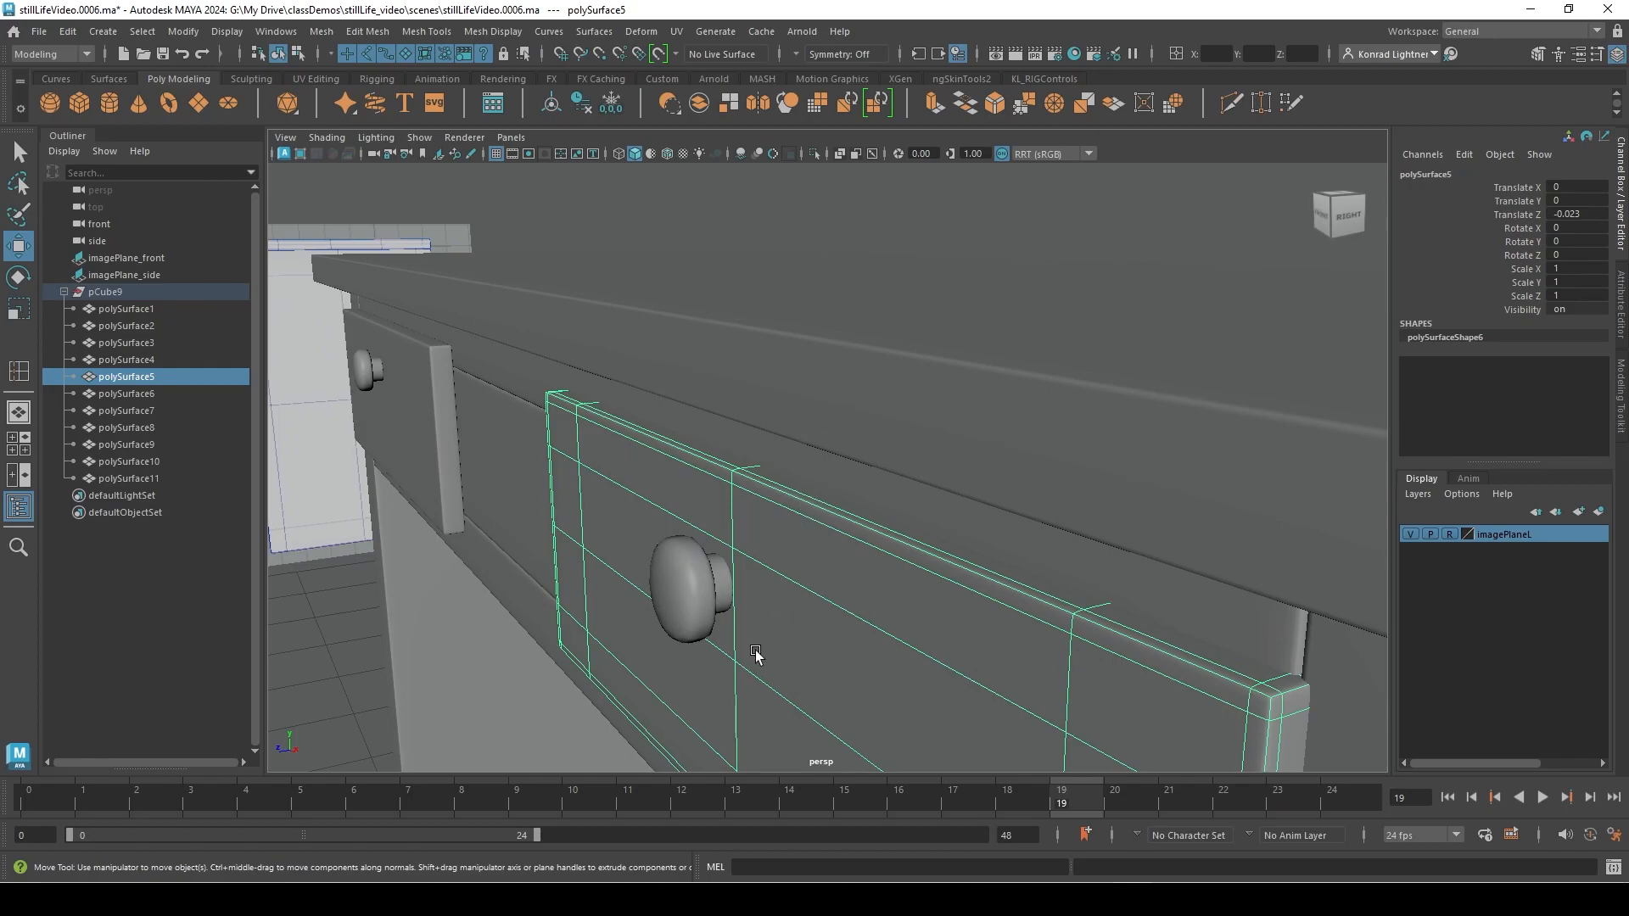
pyautogui.hotkey('ctrl', 'z')
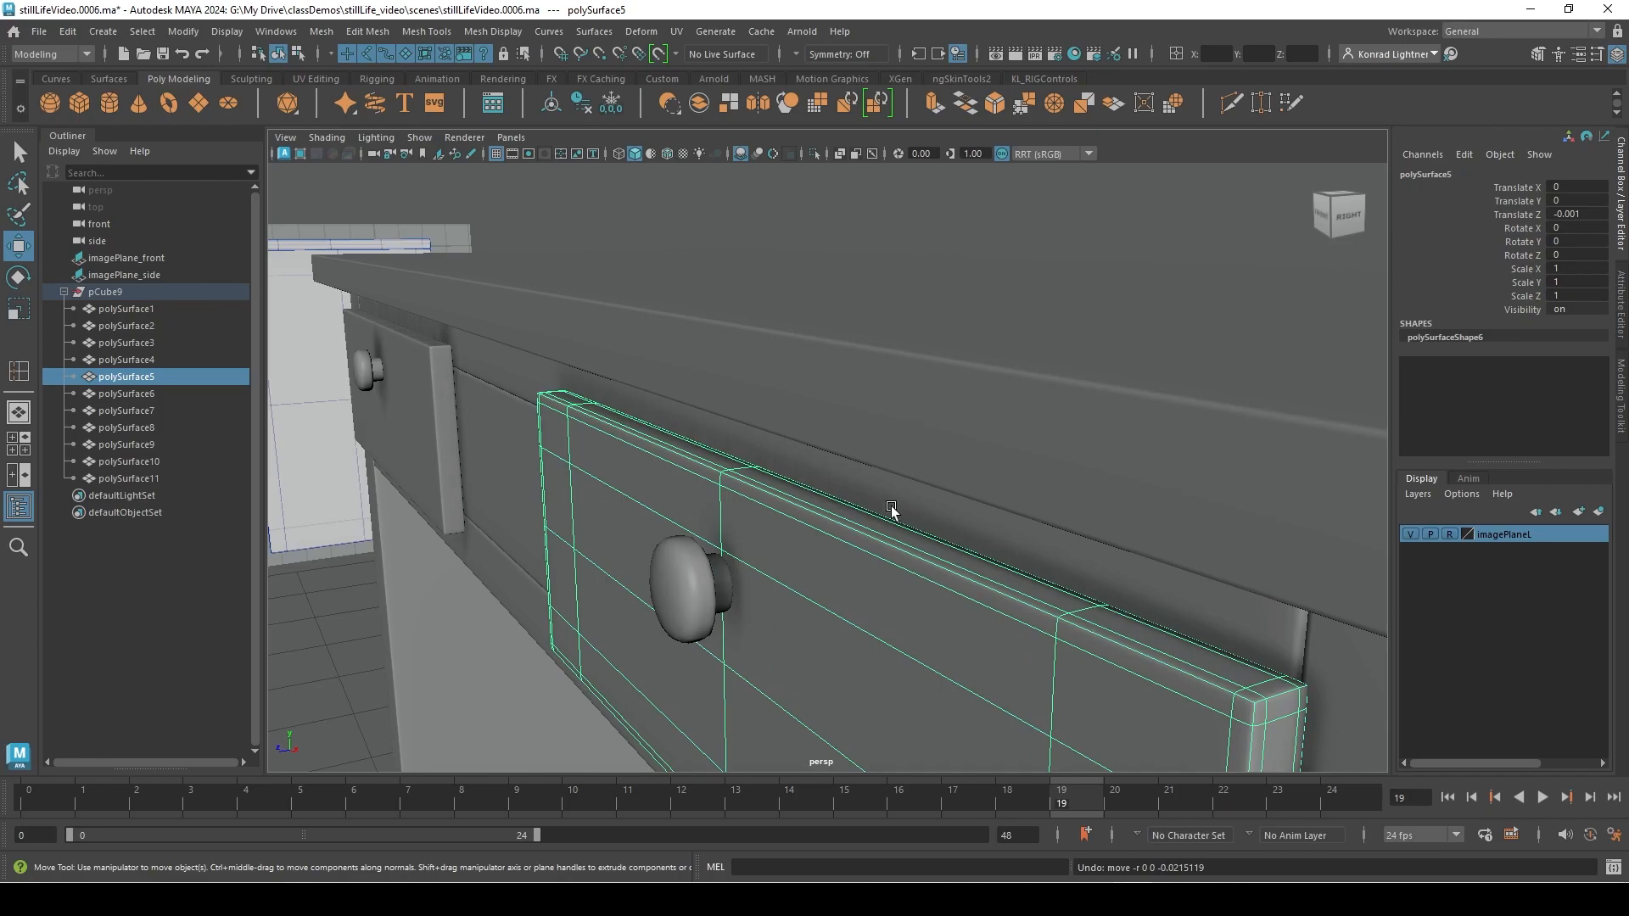
# Examine how the left drawer front and its knob sit against the desk frame and beneath the tabletop
pyautogui.keyDown('alt'); pyautogui.moveTo(862, 607); pyautogui.dragTo(448, 451, button='right'); pyautogui.keyUp('alt')
pyautogui.keyDown('alt'); pyautogui.moveTo(449, 451); pyautogui.dragTo(848, 526); pyautogui.keyUp('alt')
pyautogui.keyDown('alt'); pyautogui.moveTo(683, 557); pyautogui.dragTo(797, 588, button='middle'); pyautogui.keyUp('alt')
pyautogui.keyDown('alt'); pyautogui.moveTo(797, 588); pyautogui.dragTo(1225, 629, button='right'); pyautogui.keyUp('alt')
pyautogui.keyDown('alt'); pyautogui.moveTo(1234, 643); pyautogui.dragTo(1064, 587); pyautogui.keyUp('alt')
pyautogui.keyDown('alt'); pyautogui.moveTo(723, 596); pyautogui.dragTo(890, 538, button='middle'); pyautogui.keyUp('alt')
pyautogui.keyDown('alt'); pyautogui.moveTo(715, 578); pyautogui.dragTo(750, 586, button='right'); pyautogui.keyUp('alt')
pyautogui.keyDown('alt'); pyautogui.moveTo(643, 584); pyautogui.dragTo(697, 649); pyautogui.keyUp('alt')
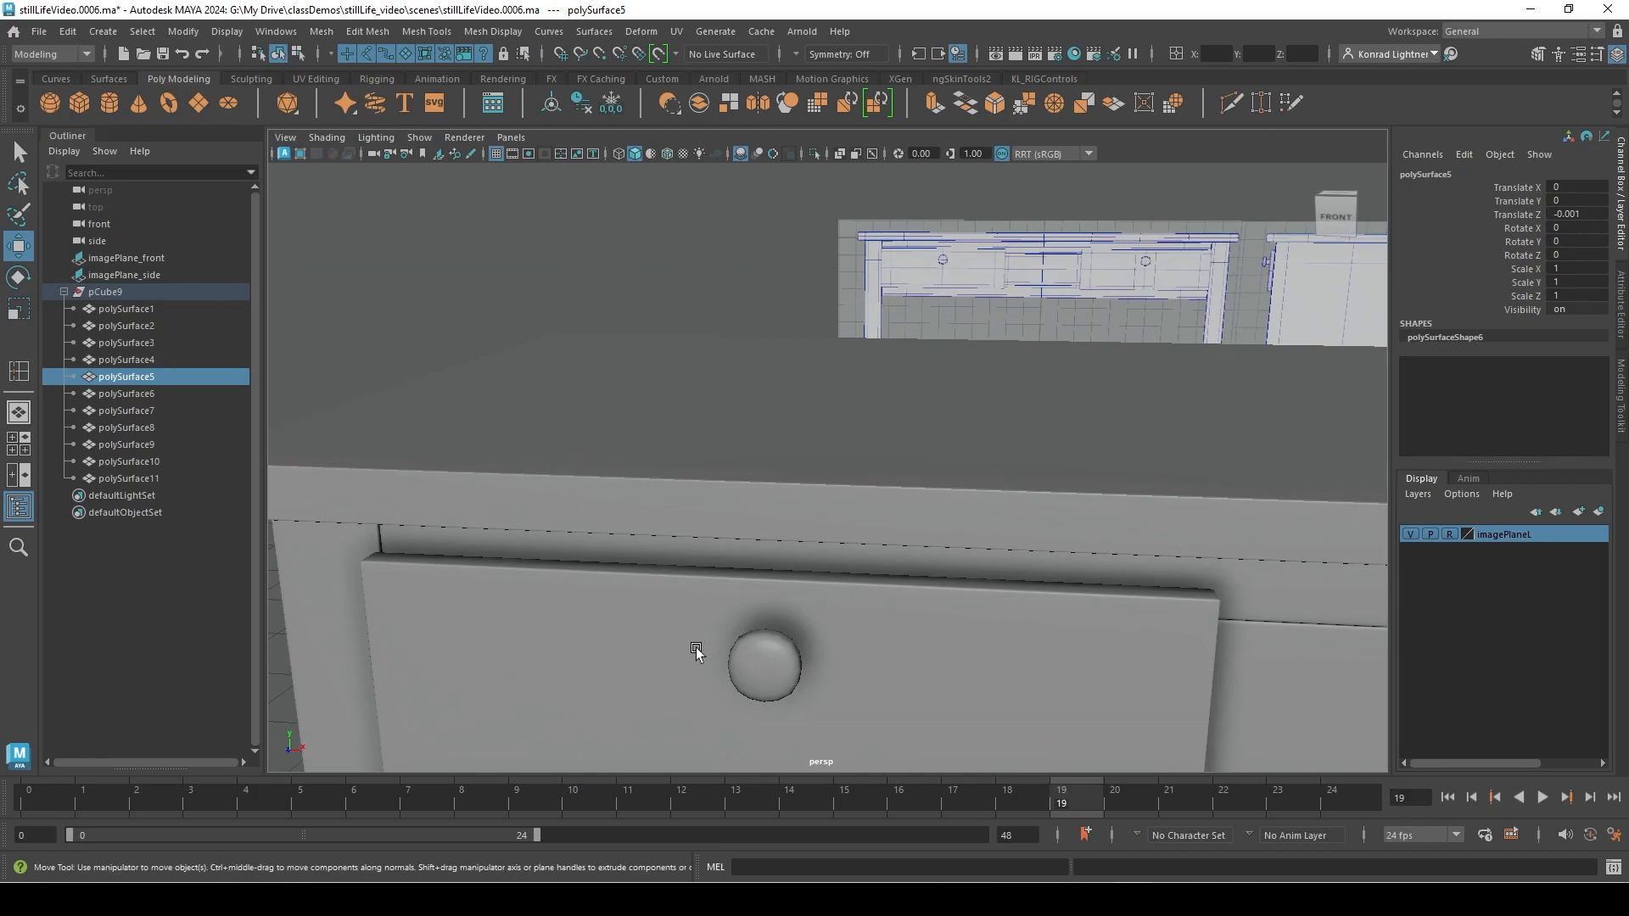
pyautogui.keyDown('alt'); pyautogui.moveTo(698, 648); pyautogui.dragTo(726, 634, button='right'); pyautogui.keyUp('alt')
pyautogui.keyDown('alt'); pyautogui.moveTo(820, 633); pyautogui.dragTo(766, 634, button='middle'); pyautogui.keyUp('alt')
pyautogui.keyDown('alt'); pyautogui.moveTo(765, 634); pyautogui.dragTo(692, 629, button='right'); pyautogui.keyUp('alt')
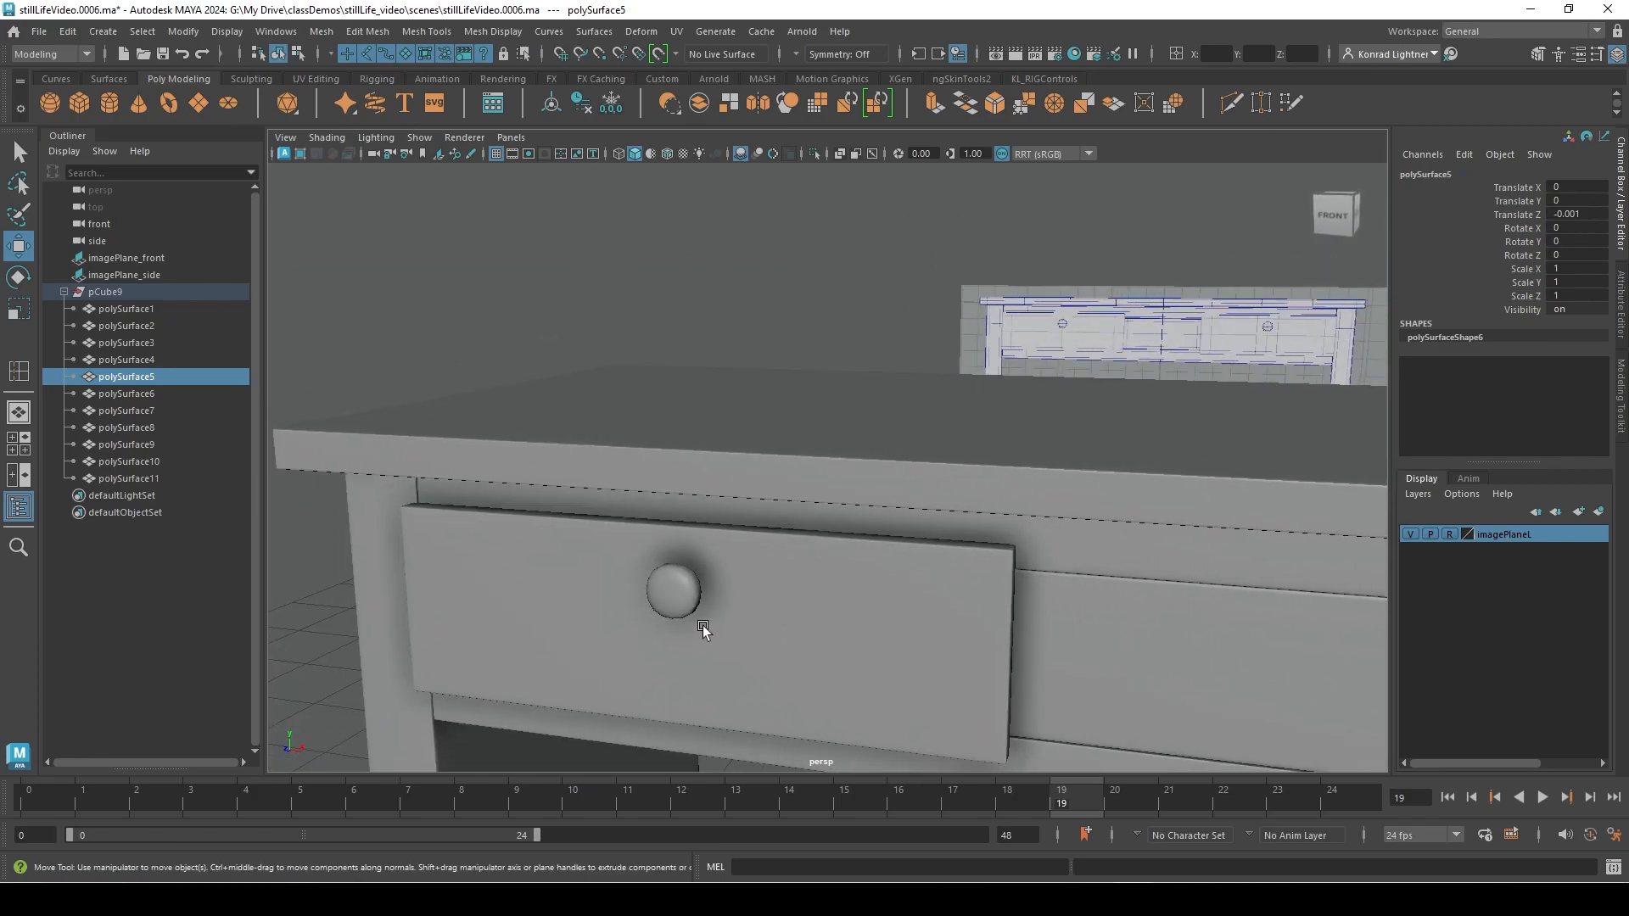
pyautogui.keyDown('alt'); pyautogui.moveTo(830, 615); pyautogui.dragTo(790, 602); pyautogui.keyUp('alt')
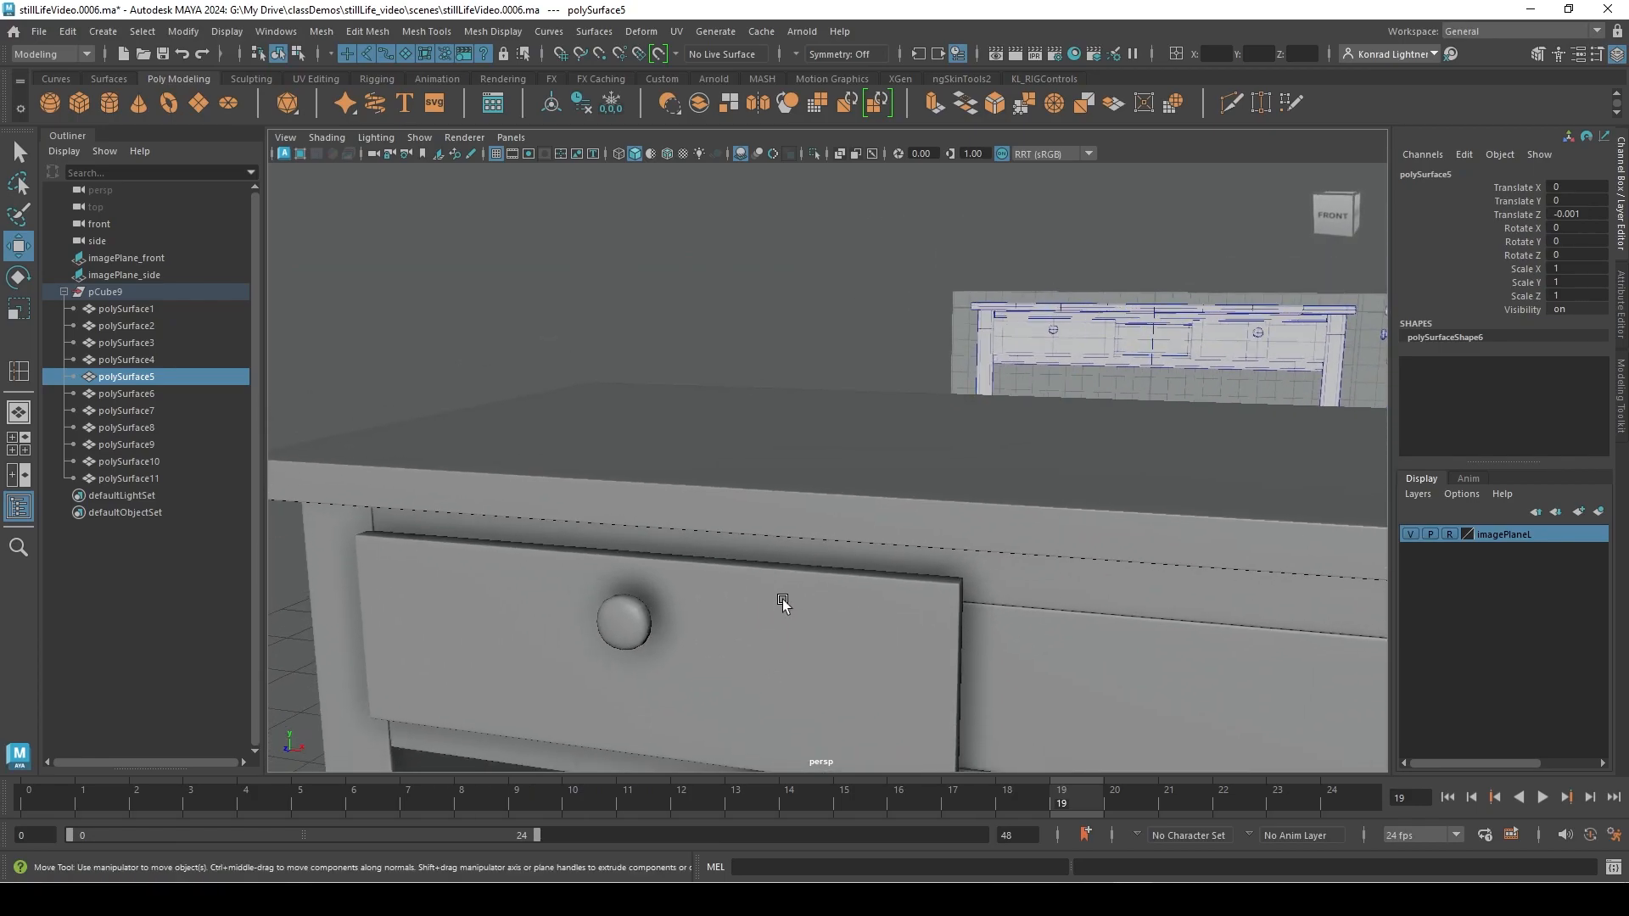
# Select the left drawer's knob and inspect the whole desk from the front and at an angle
pyautogui.click(830, 645)
pyautogui.click(638, 644)
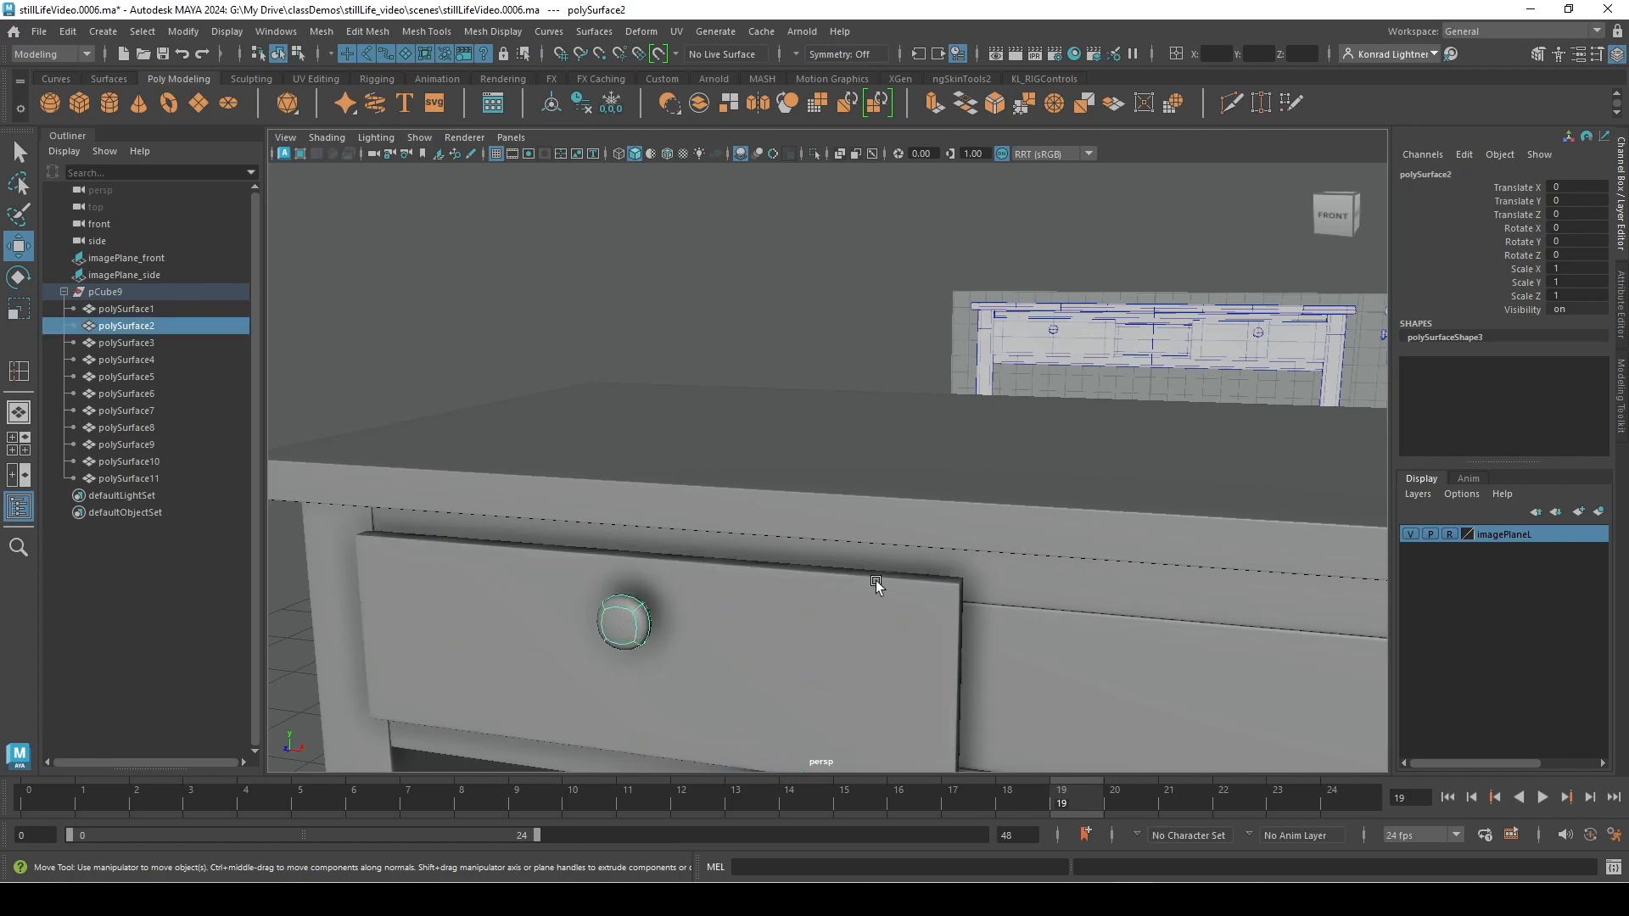
pyautogui.keyDown('alt'); pyautogui.moveTo(857, 667); pyautogui.dragTo(292, 517, button='right'); pyautogui.keyUp('alt')
pyautogui.keyDown('alt'); pyautogui.moveTo(869, 546); pyautogui.dragTo(765, 473, button='middle'); pyautogui.keyUp('alt')
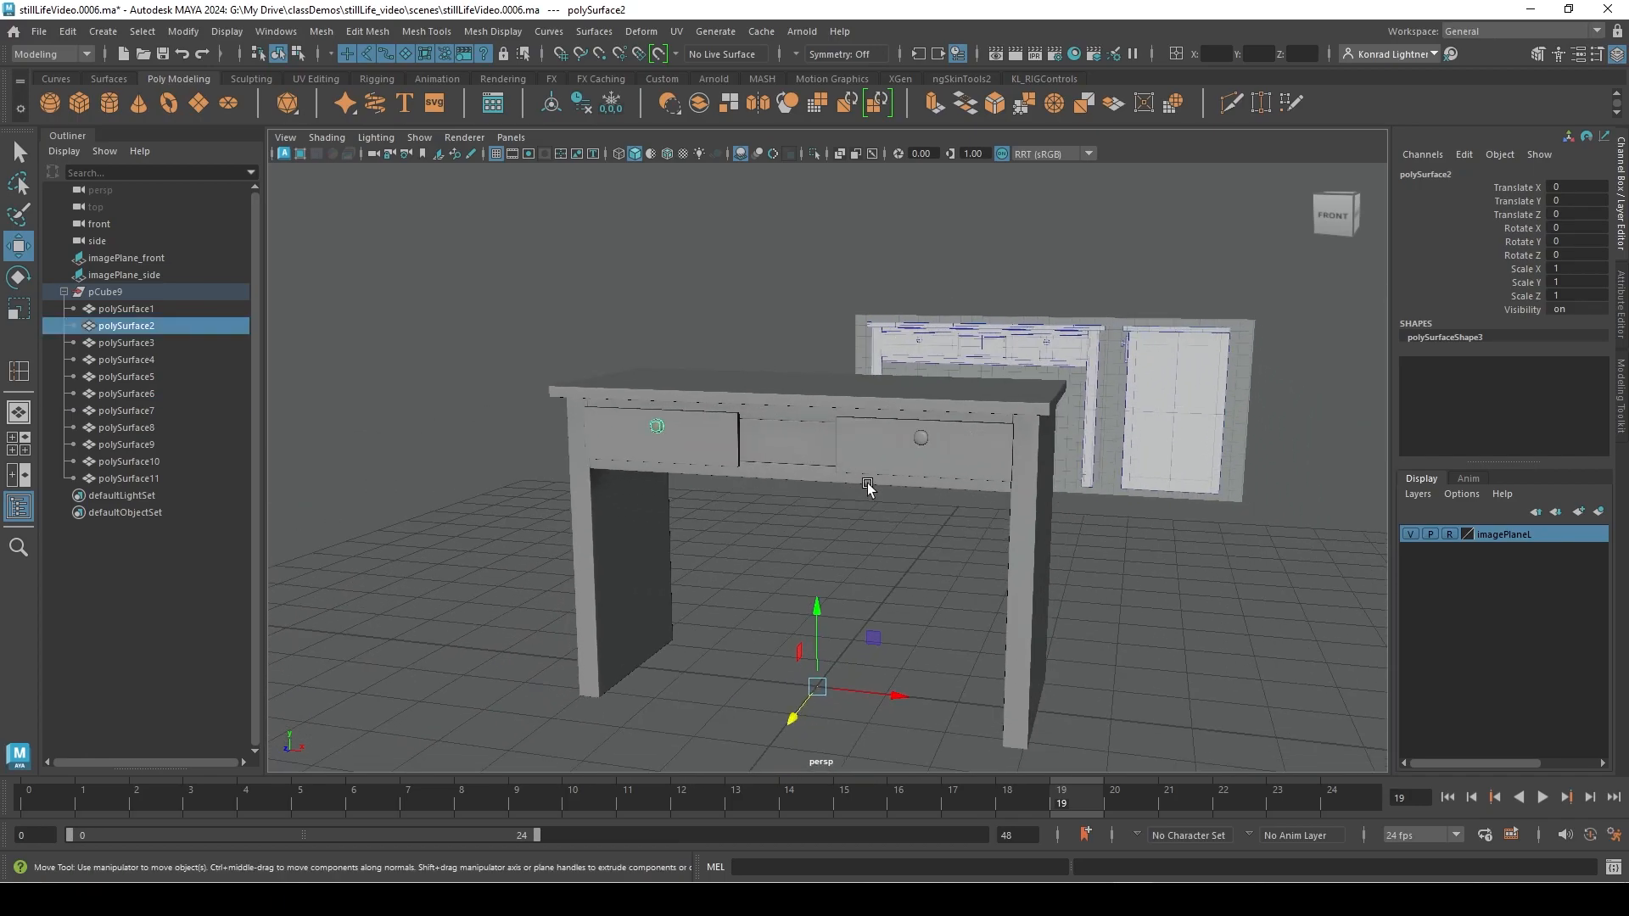
pyautogui.keyDown('alt'); pyautogui.moveTo(857, 480); pyautogui.dragTo(818, 511); pyautogui.keyUp('alt')
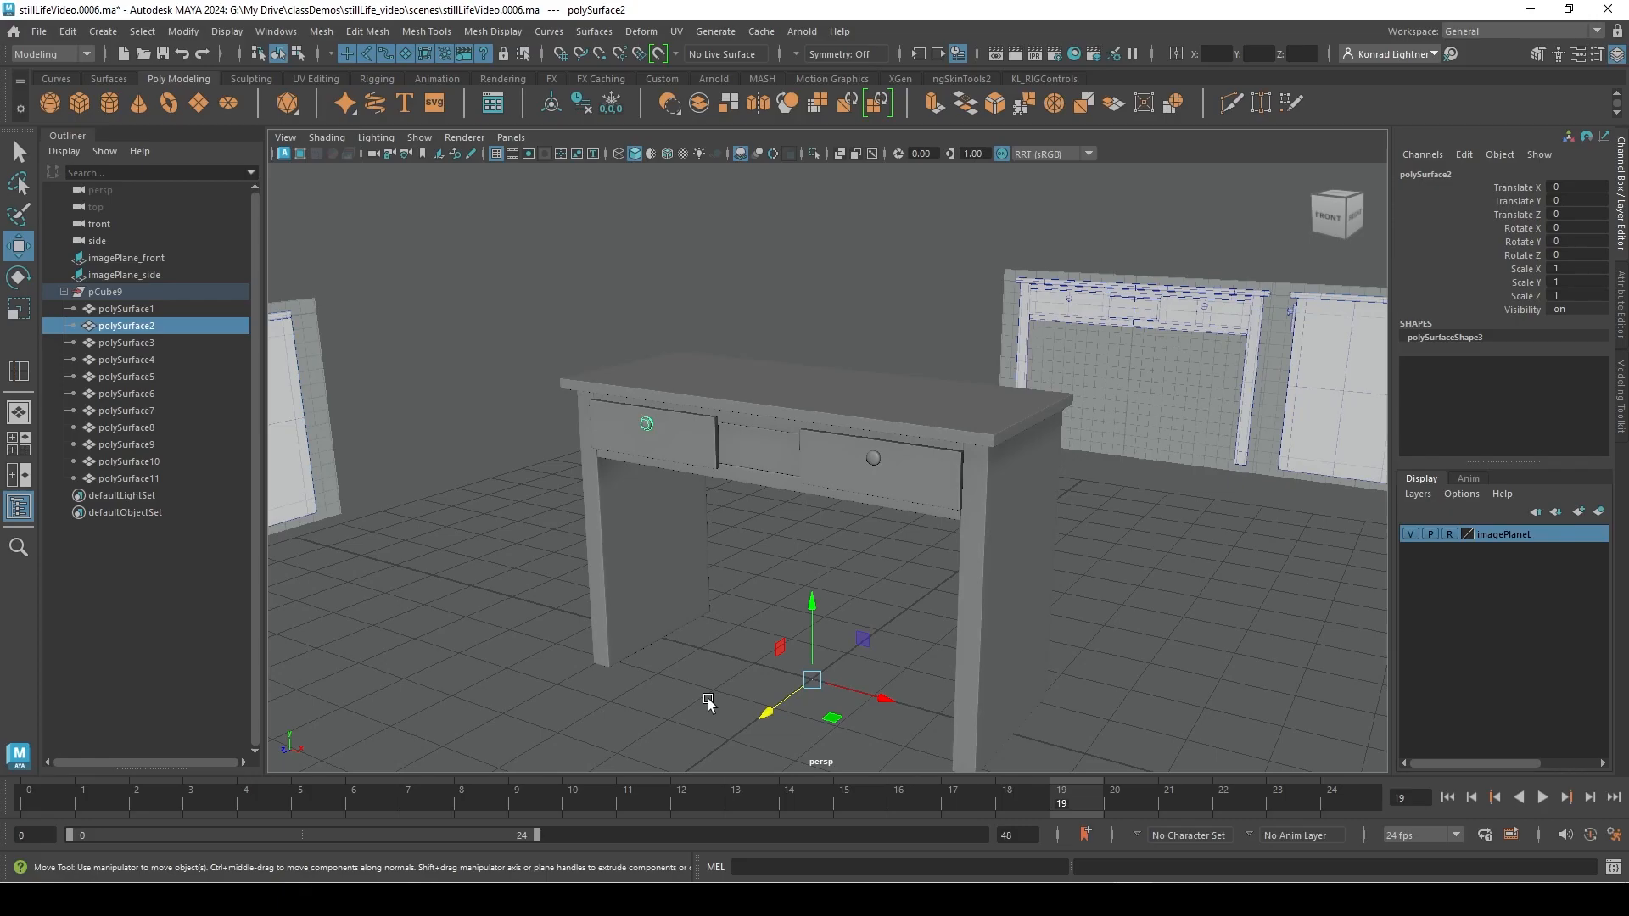